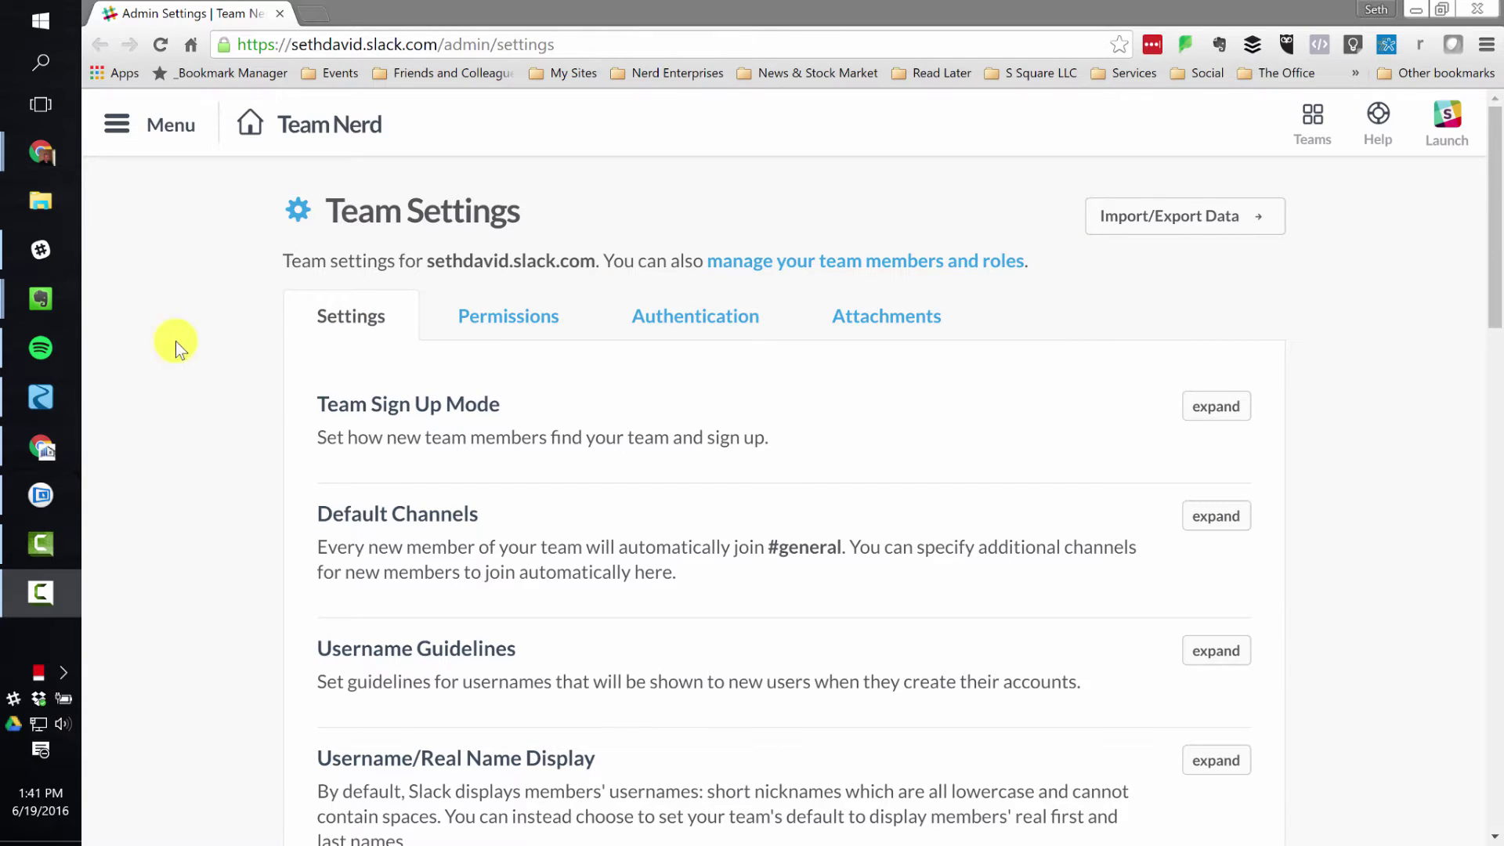
left_click(615, 8)
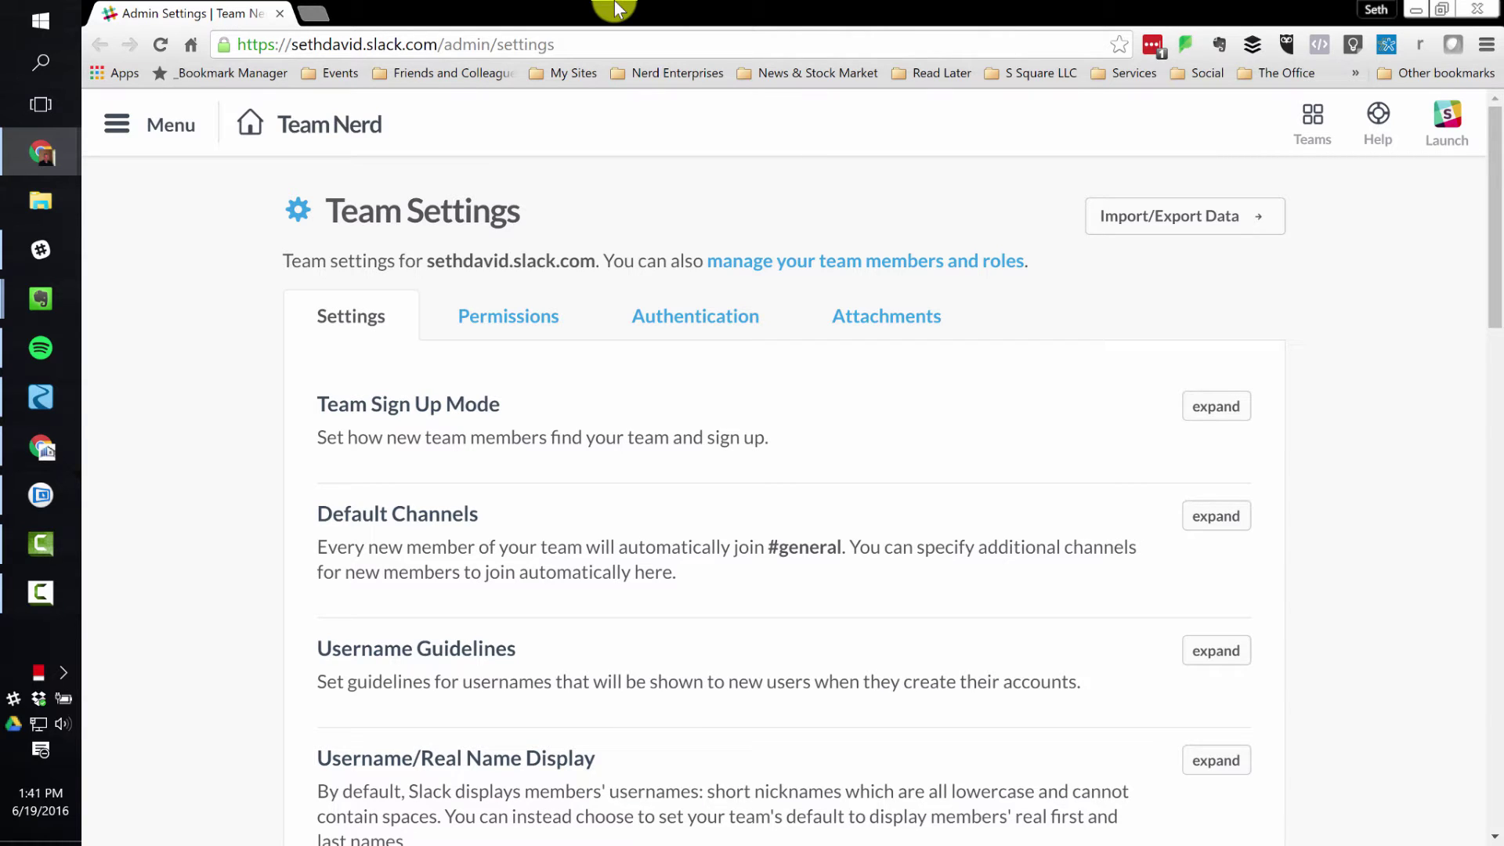
left_click(373, 126)
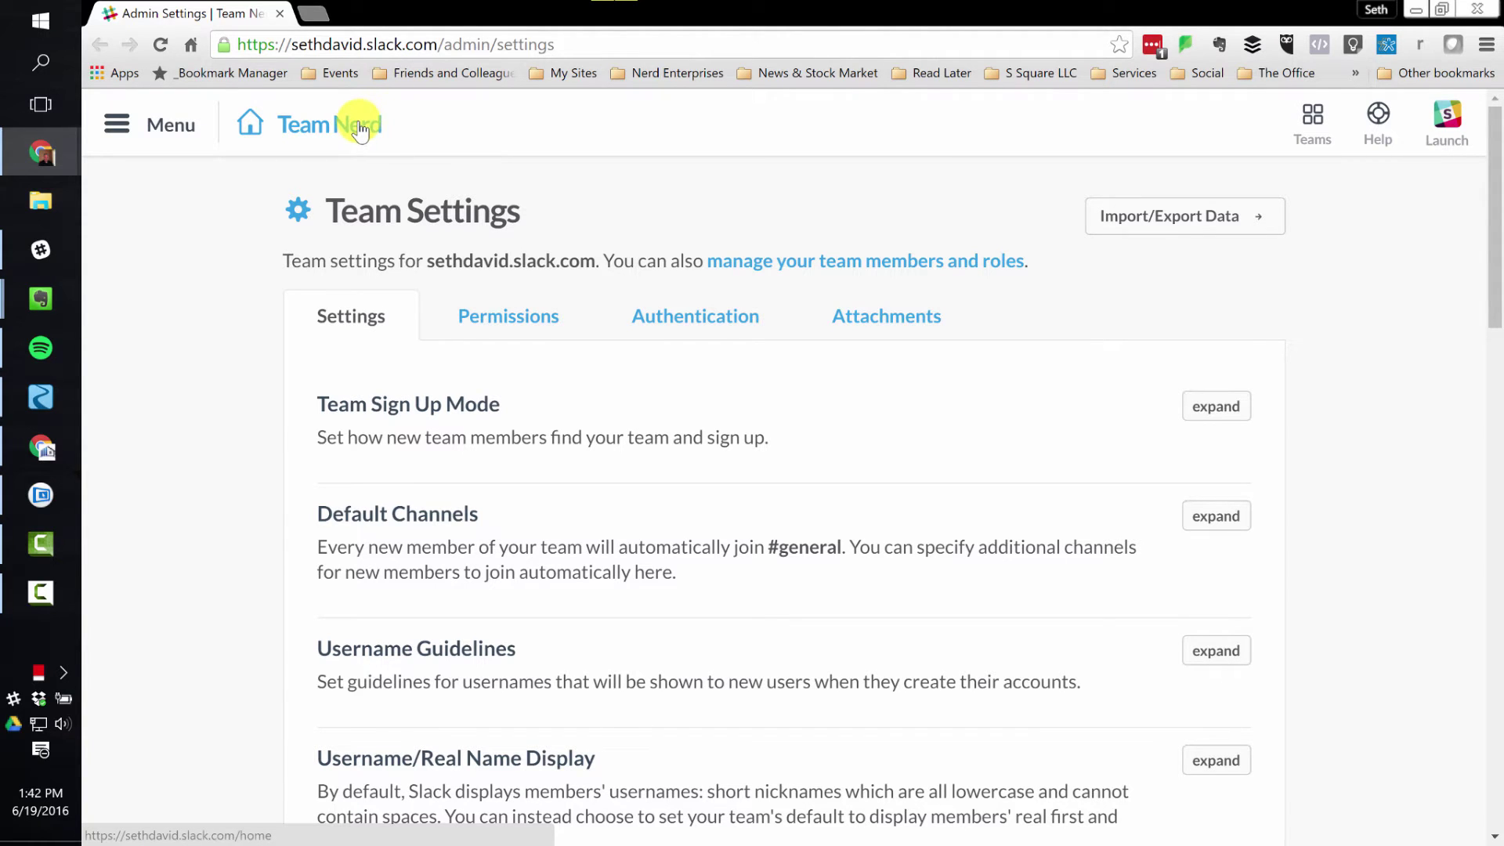
left_click(148, 127)
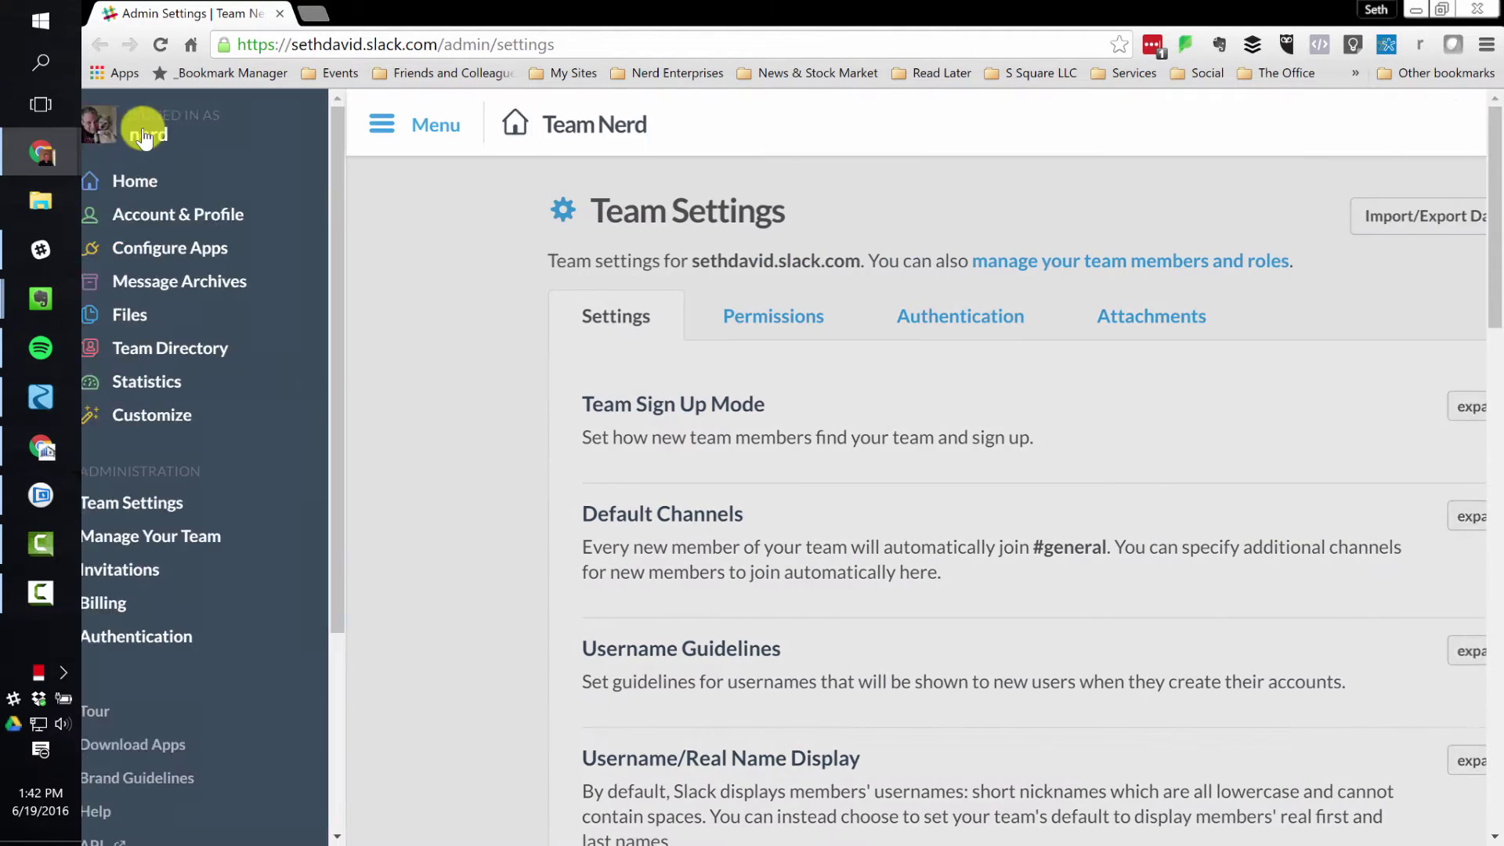
scroll(187, 642, "down", 2)
left_click(161, 545)
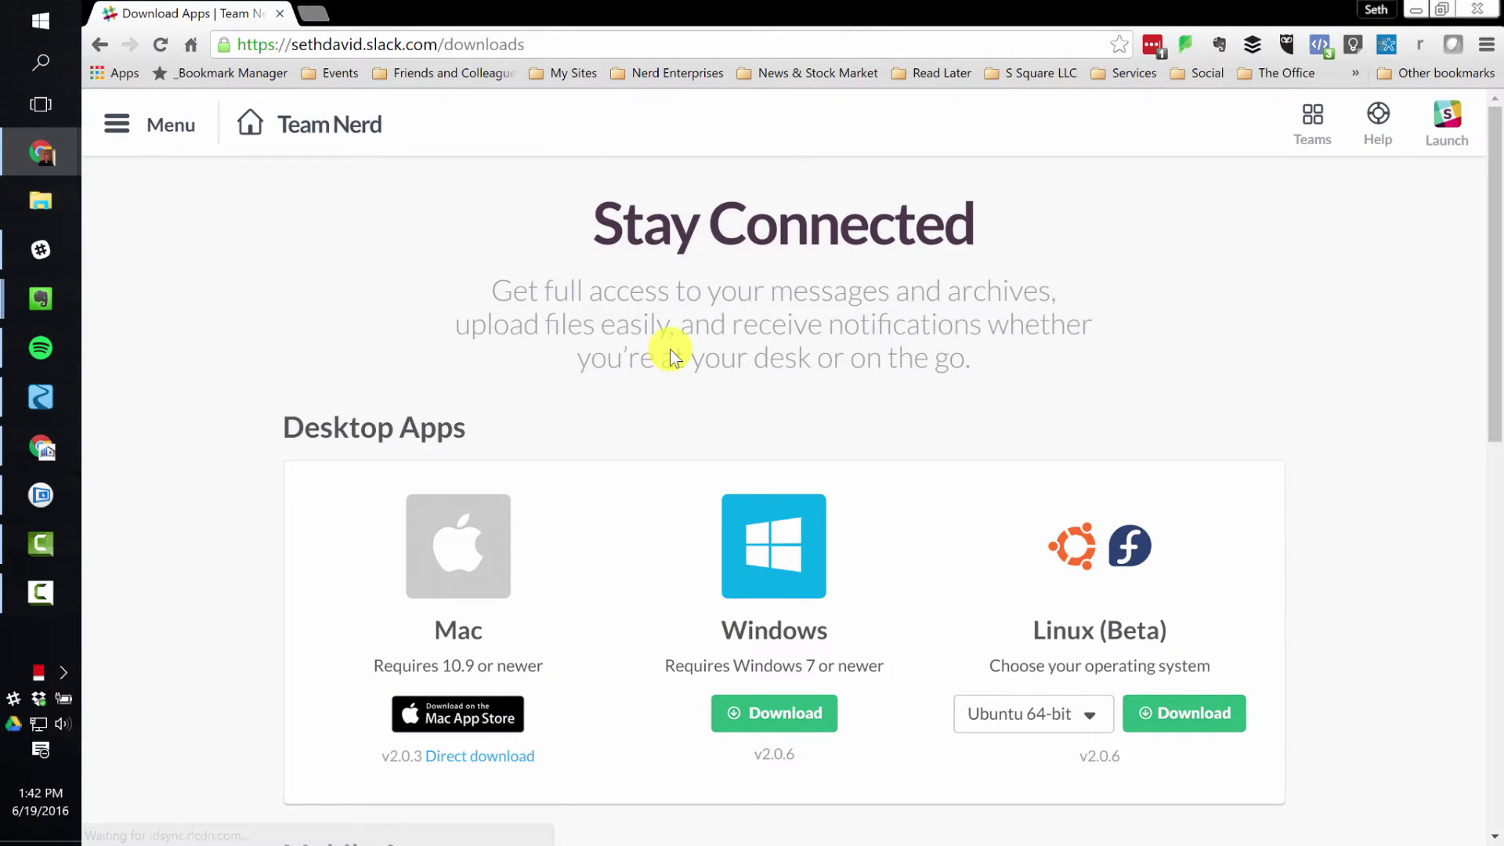
left_click(40, 248)
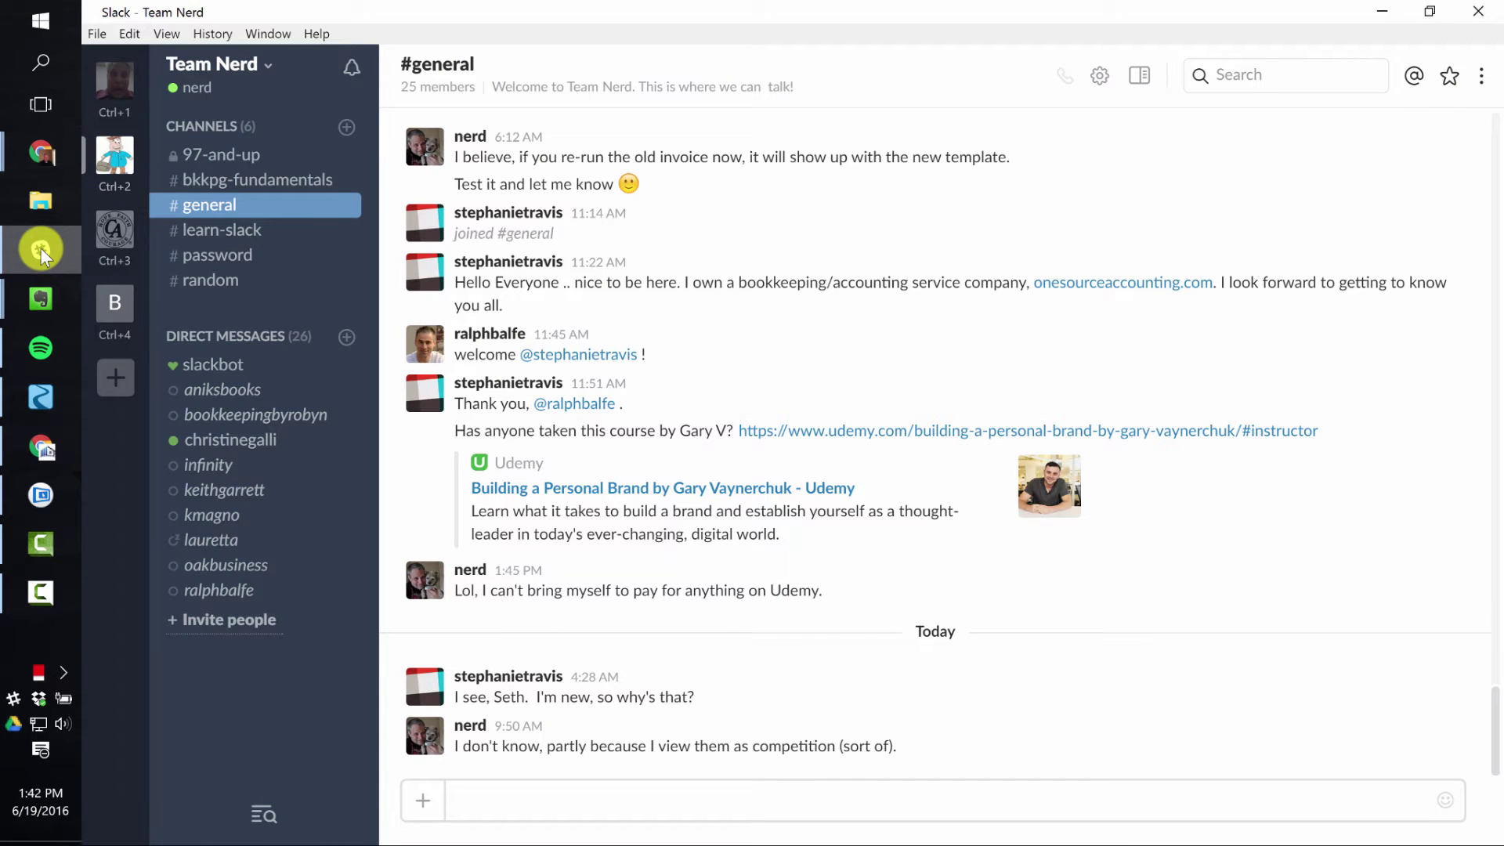
Step: Try adding the RealEstateClients team domain, then start a new team when it isn't found
left_click_drag(823, 12, 487, 8)
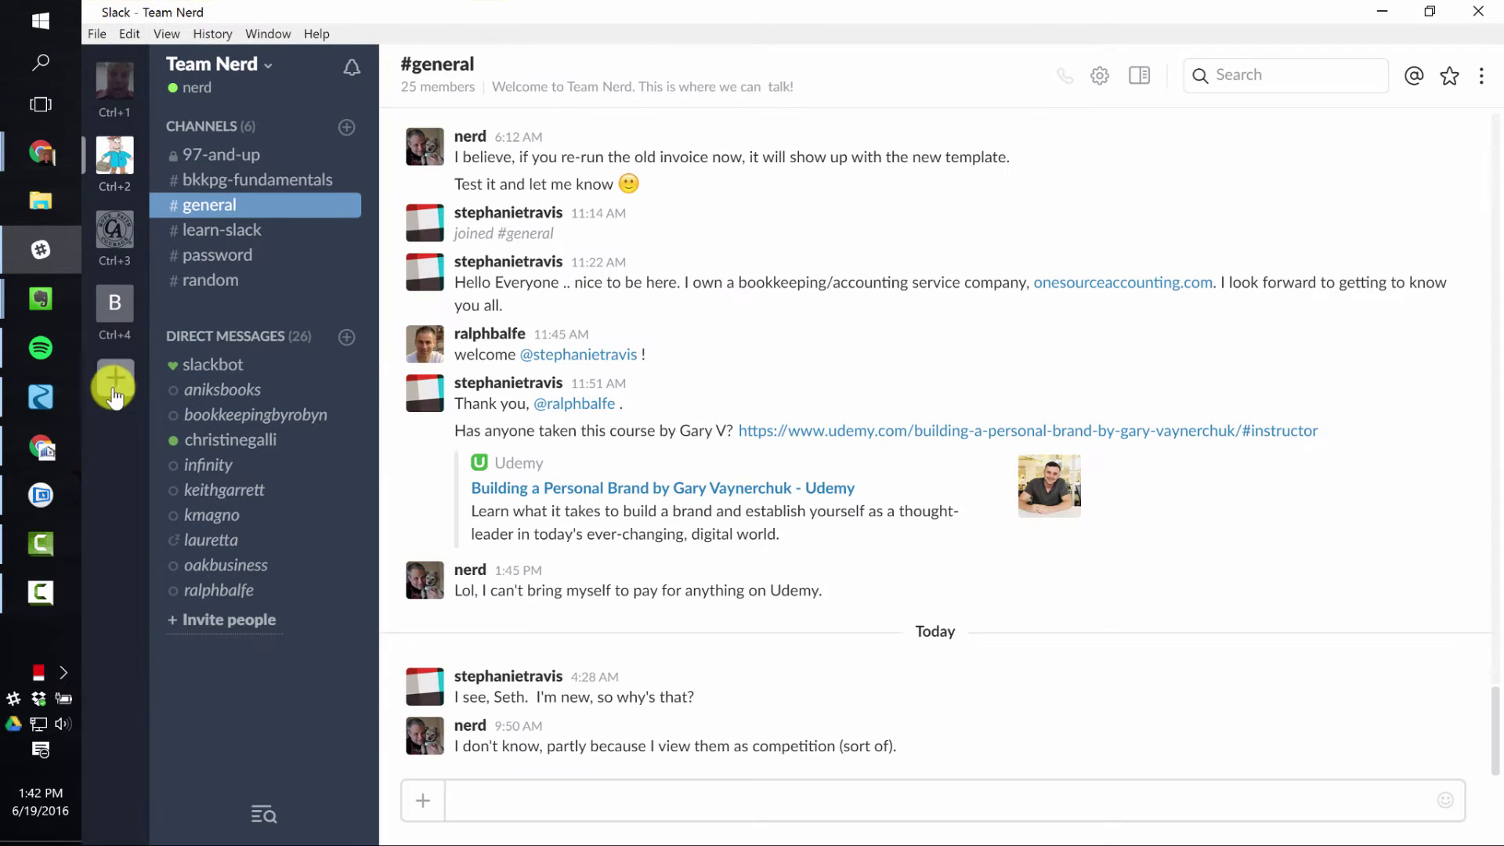
left_click(115, 380)
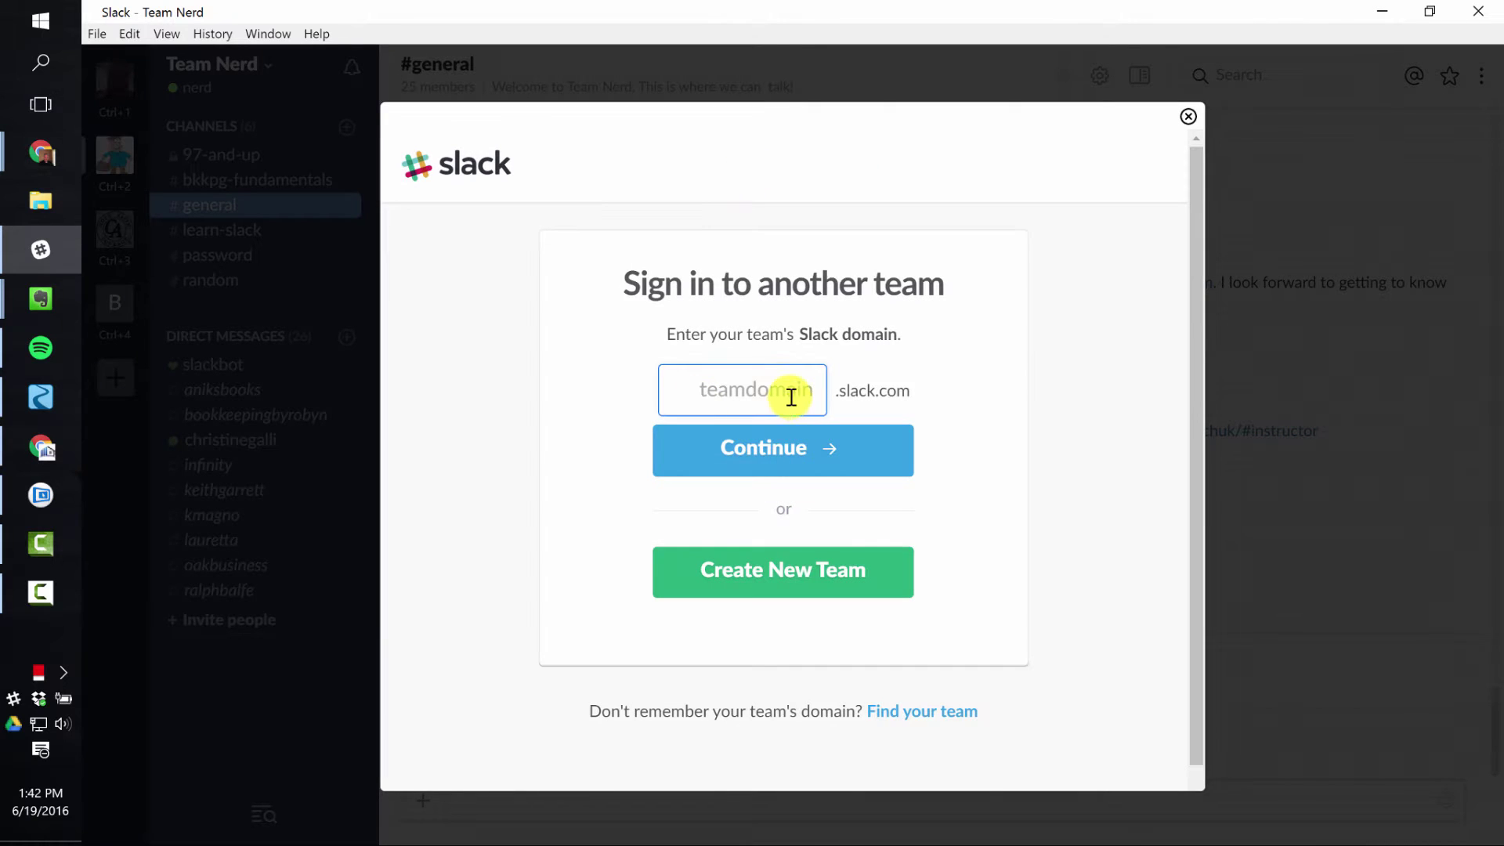
type("RealEstateClients")
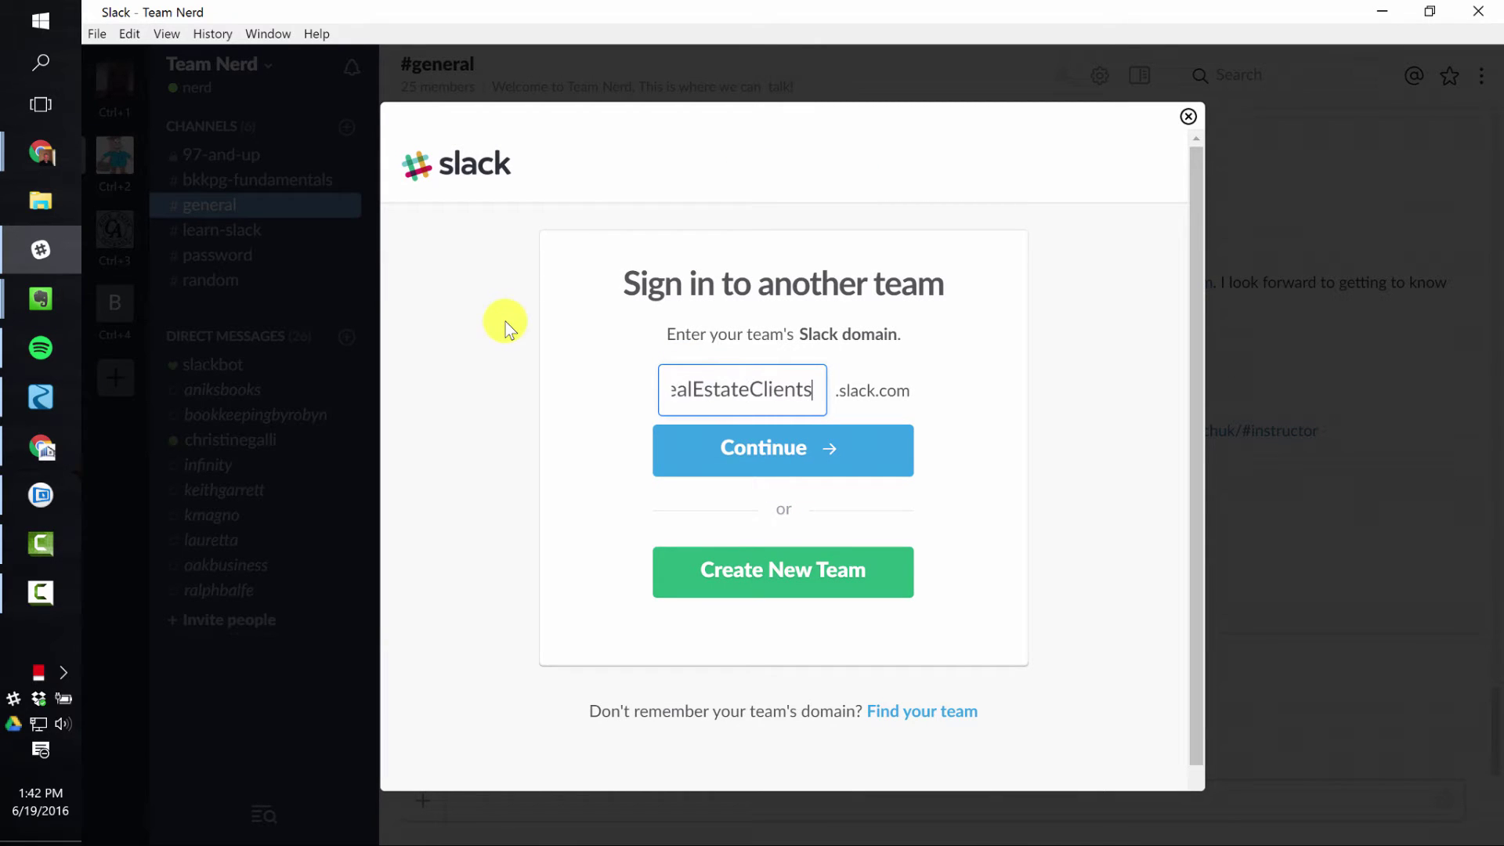
left_click(748, 459)
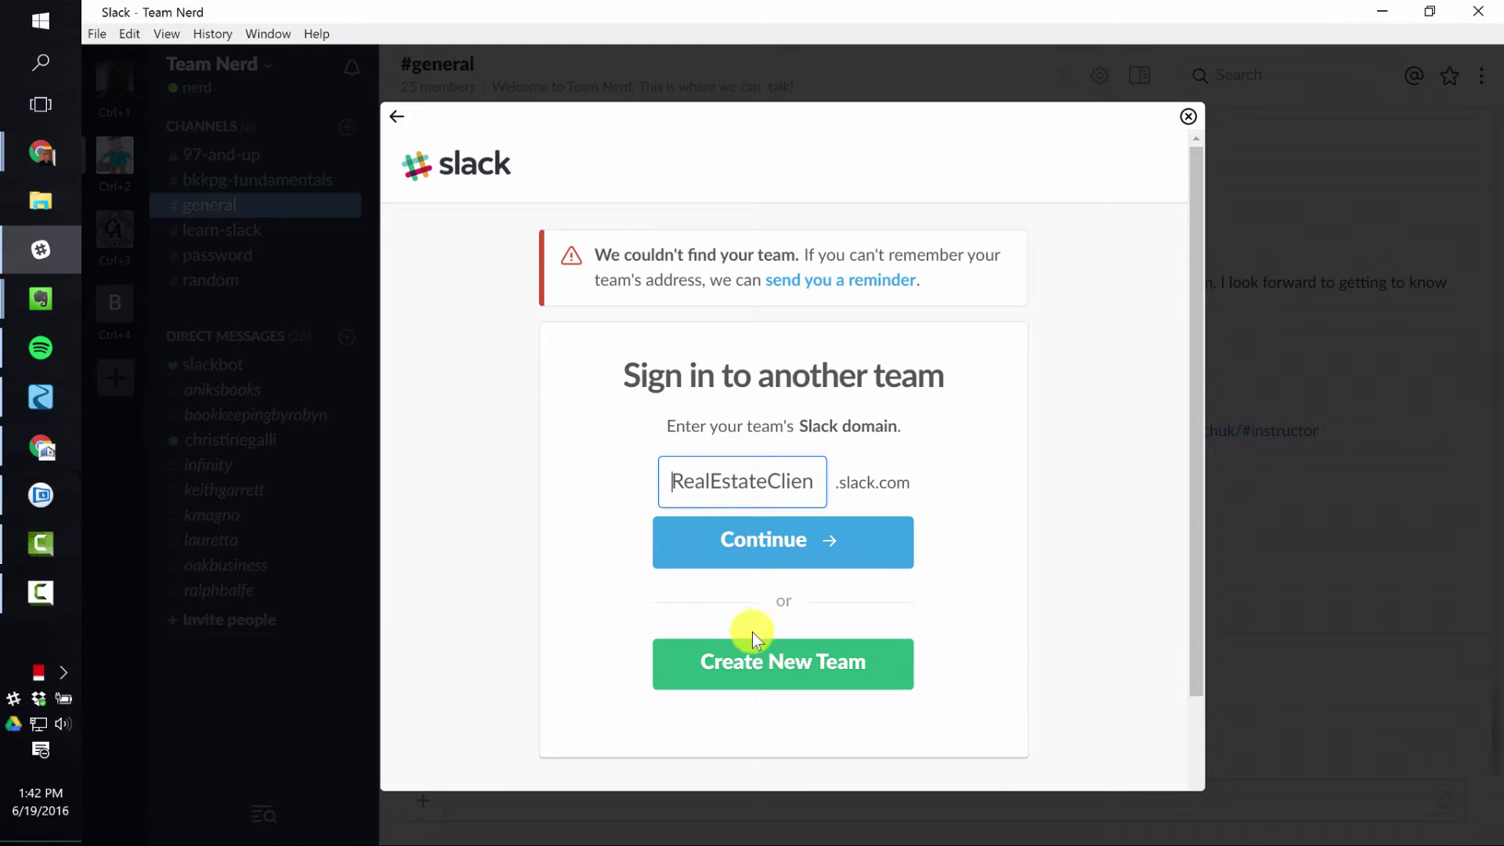
left_click(734, 670)
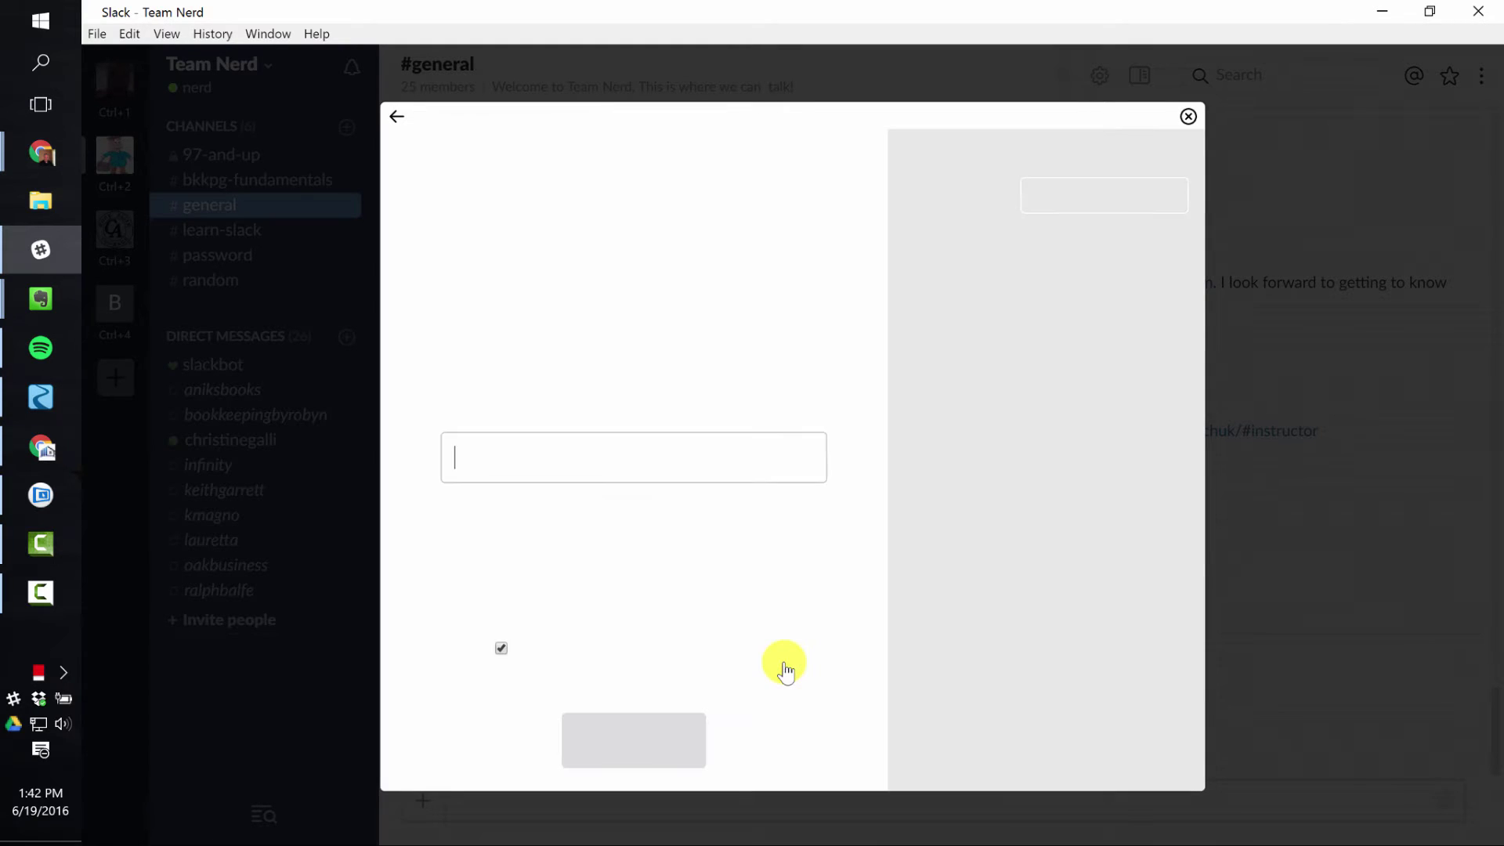
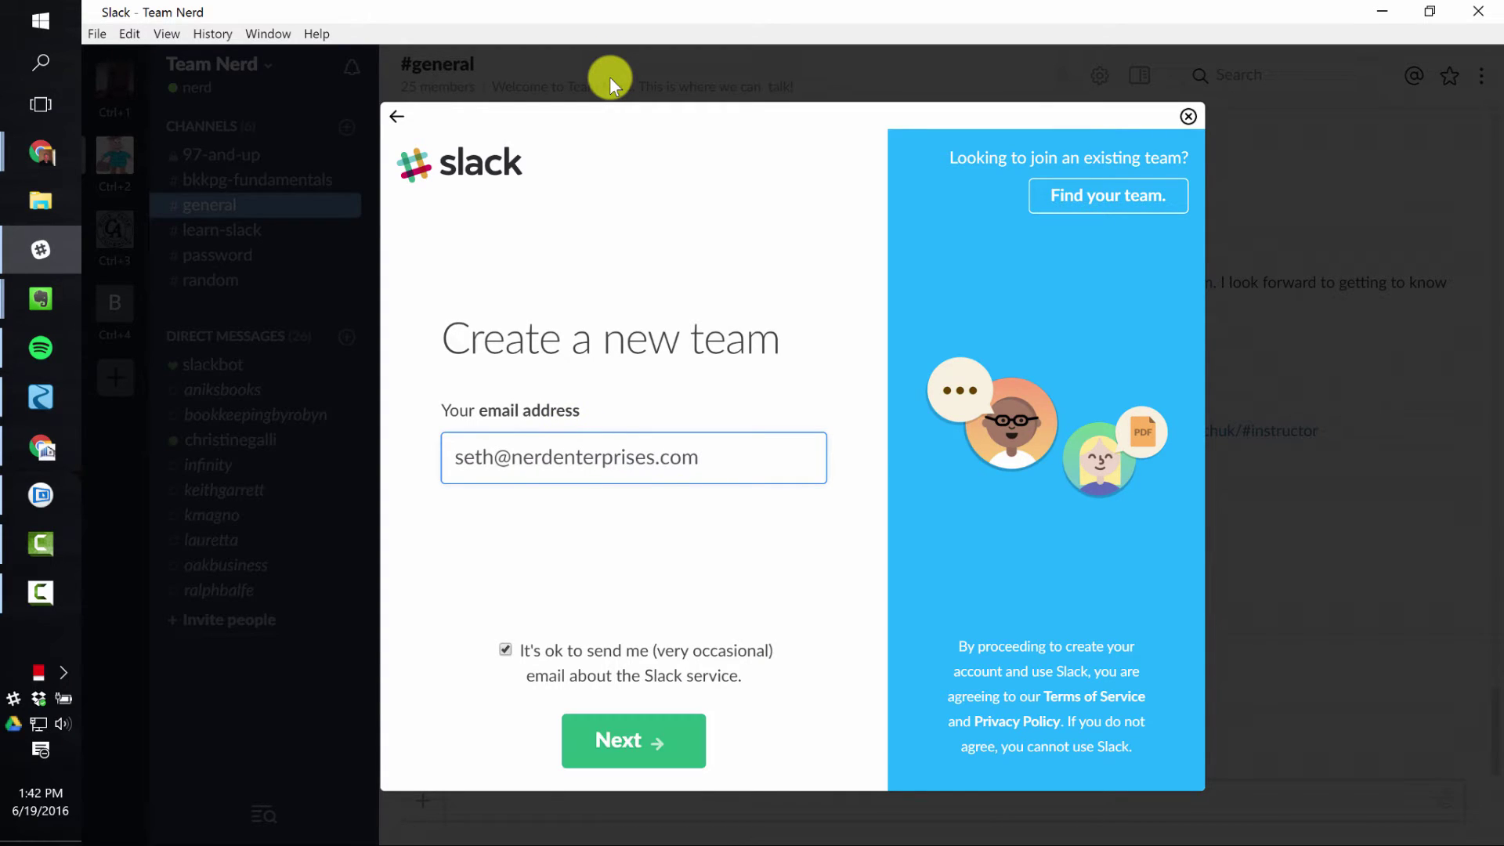
Step: Submit the account e-mail address, then enter the emailed six-digit confirmation code and first name
left_click(658, 736)
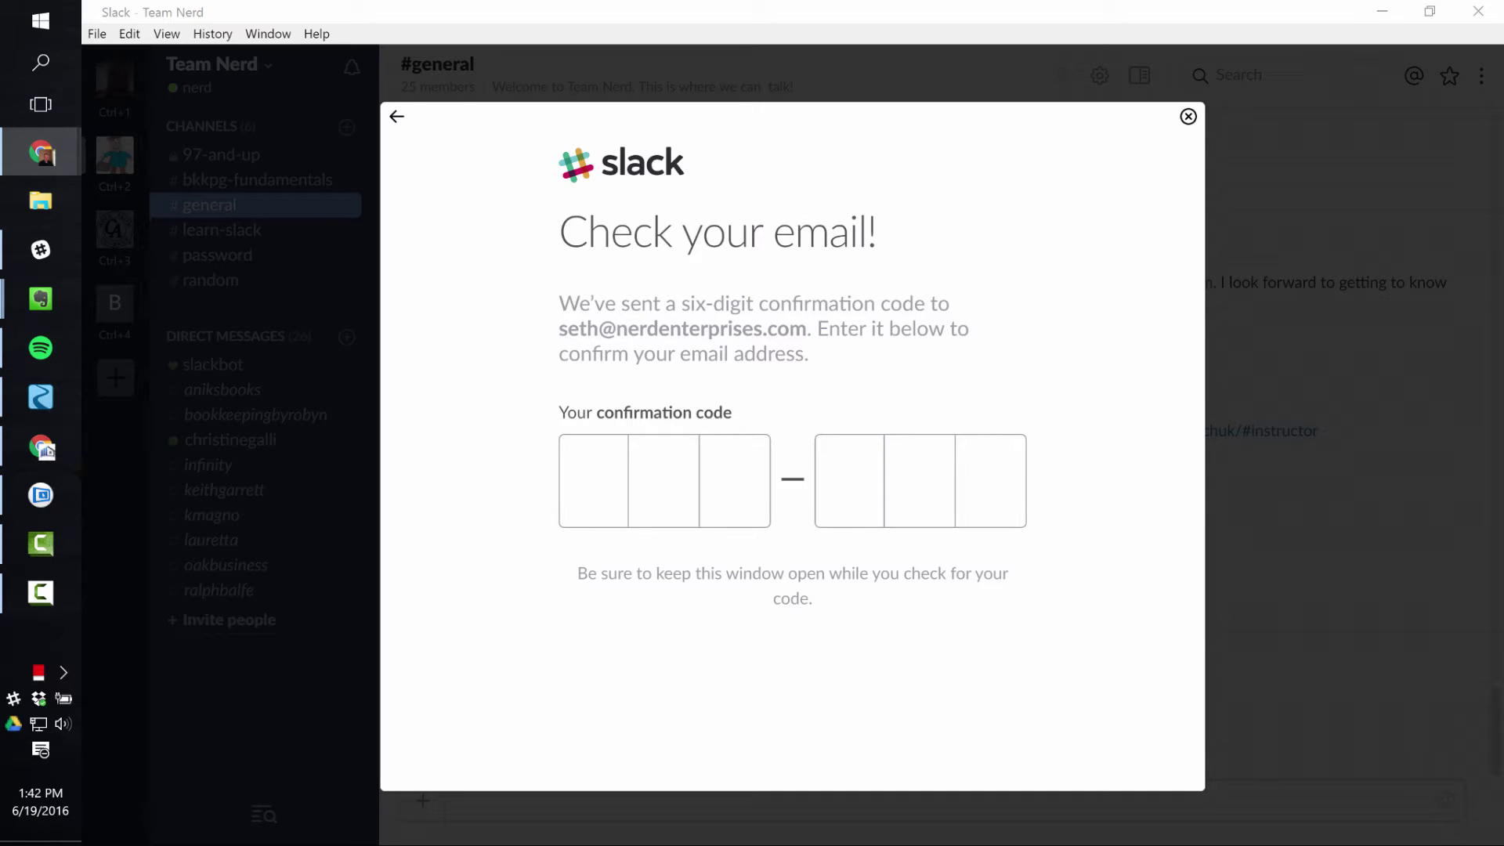
left_click(598, 470)
left_click(570, 480)
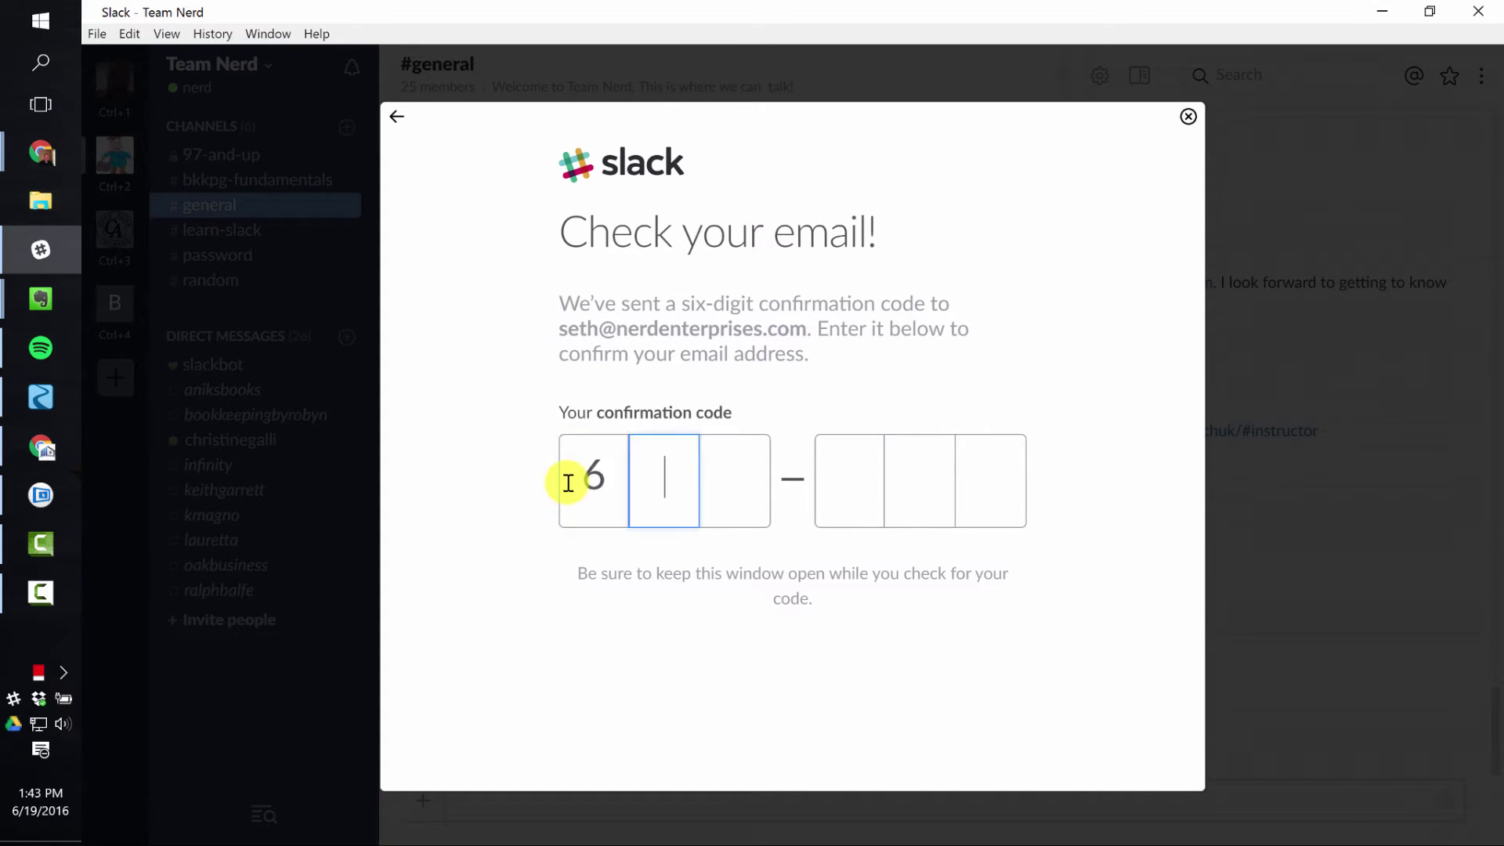
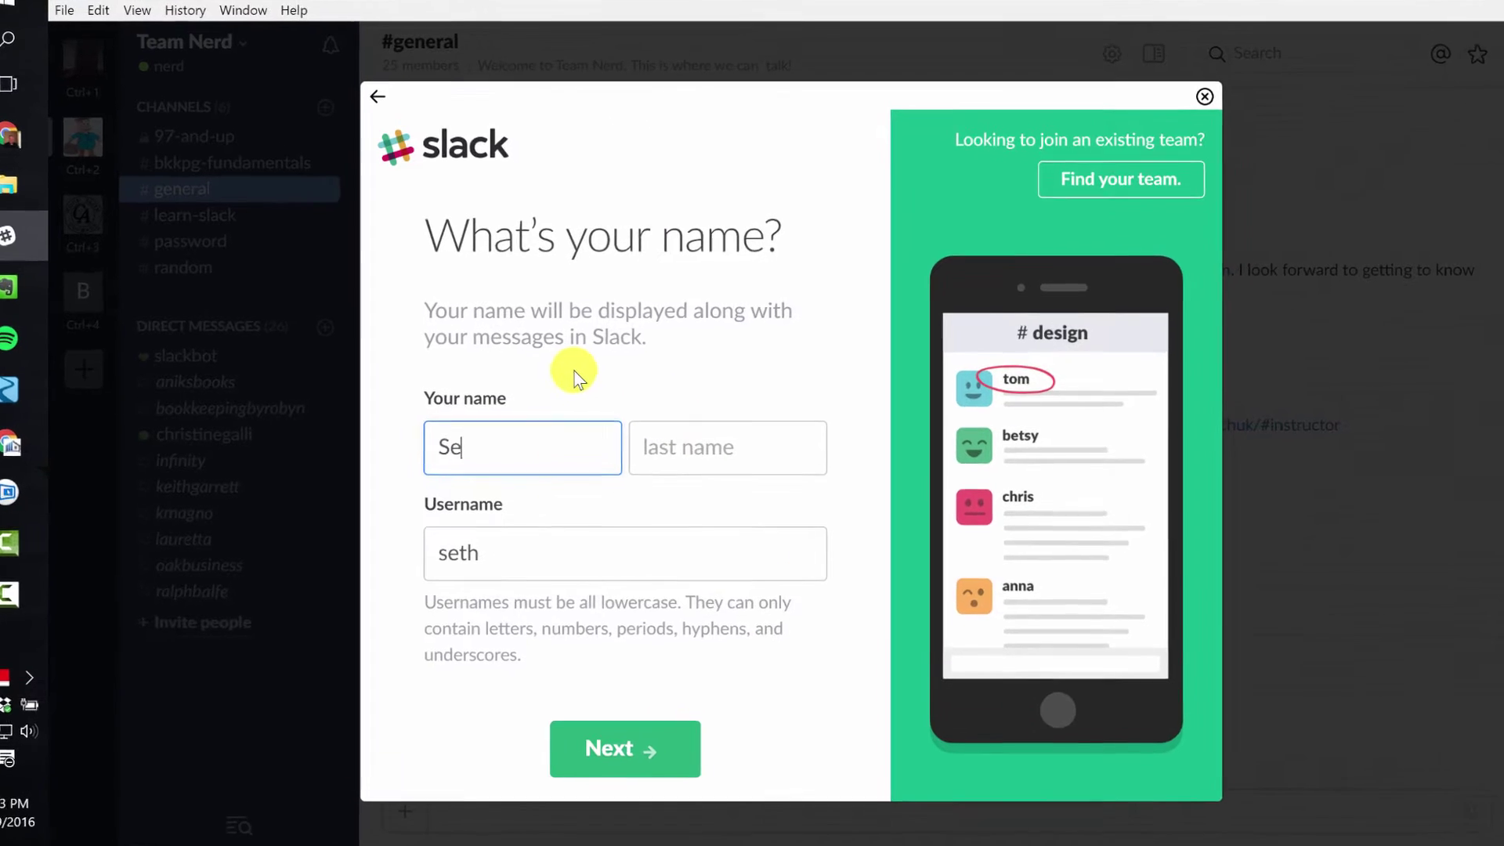
Step: Fill in the new account's last name and username
key("Tab")
type("Dv")
key("BackSpace")
type("avid")
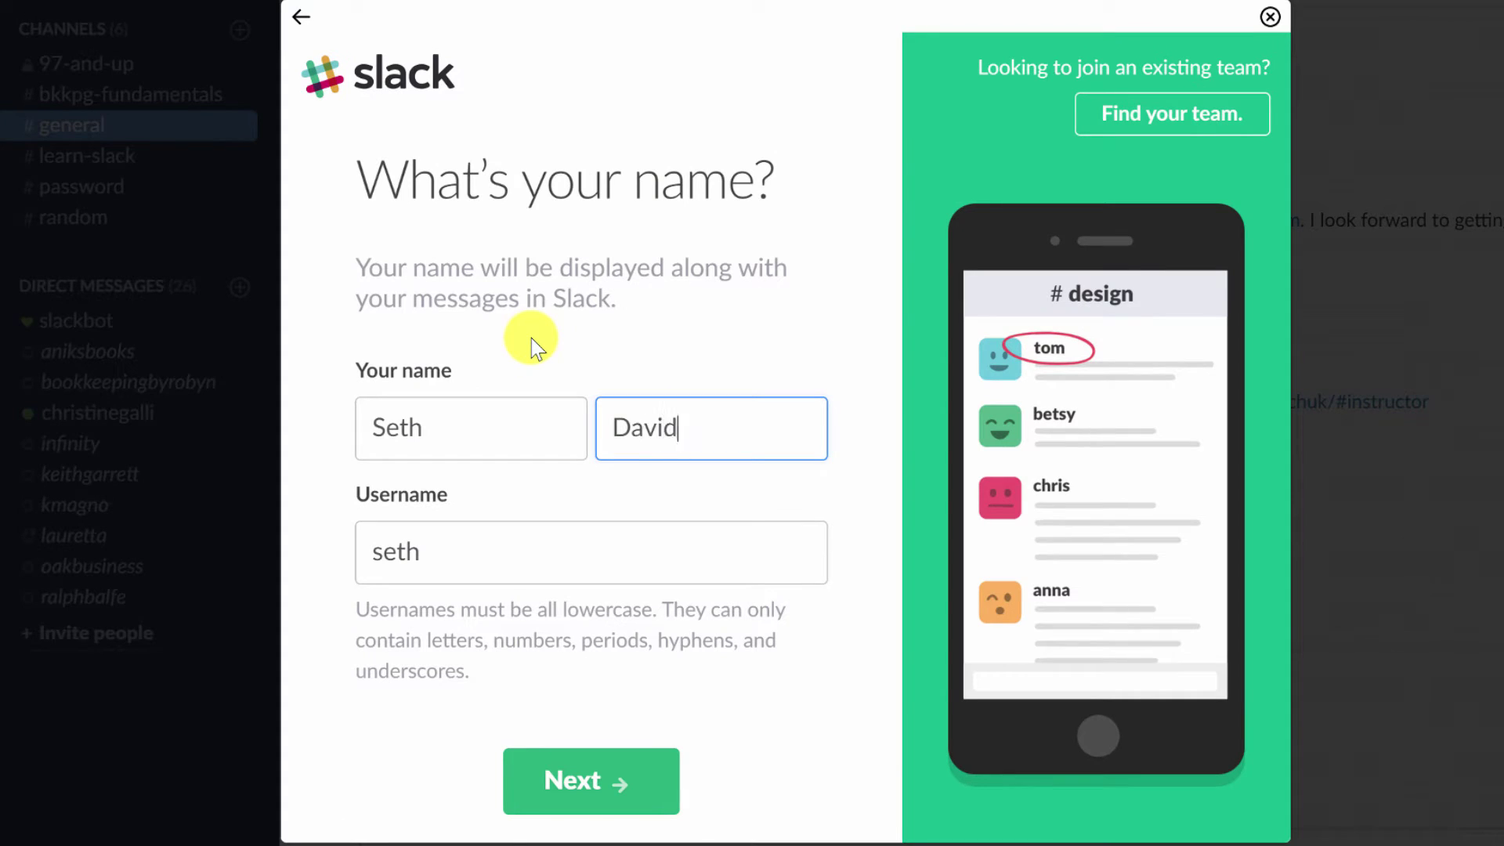
key("Tab")
type("S")
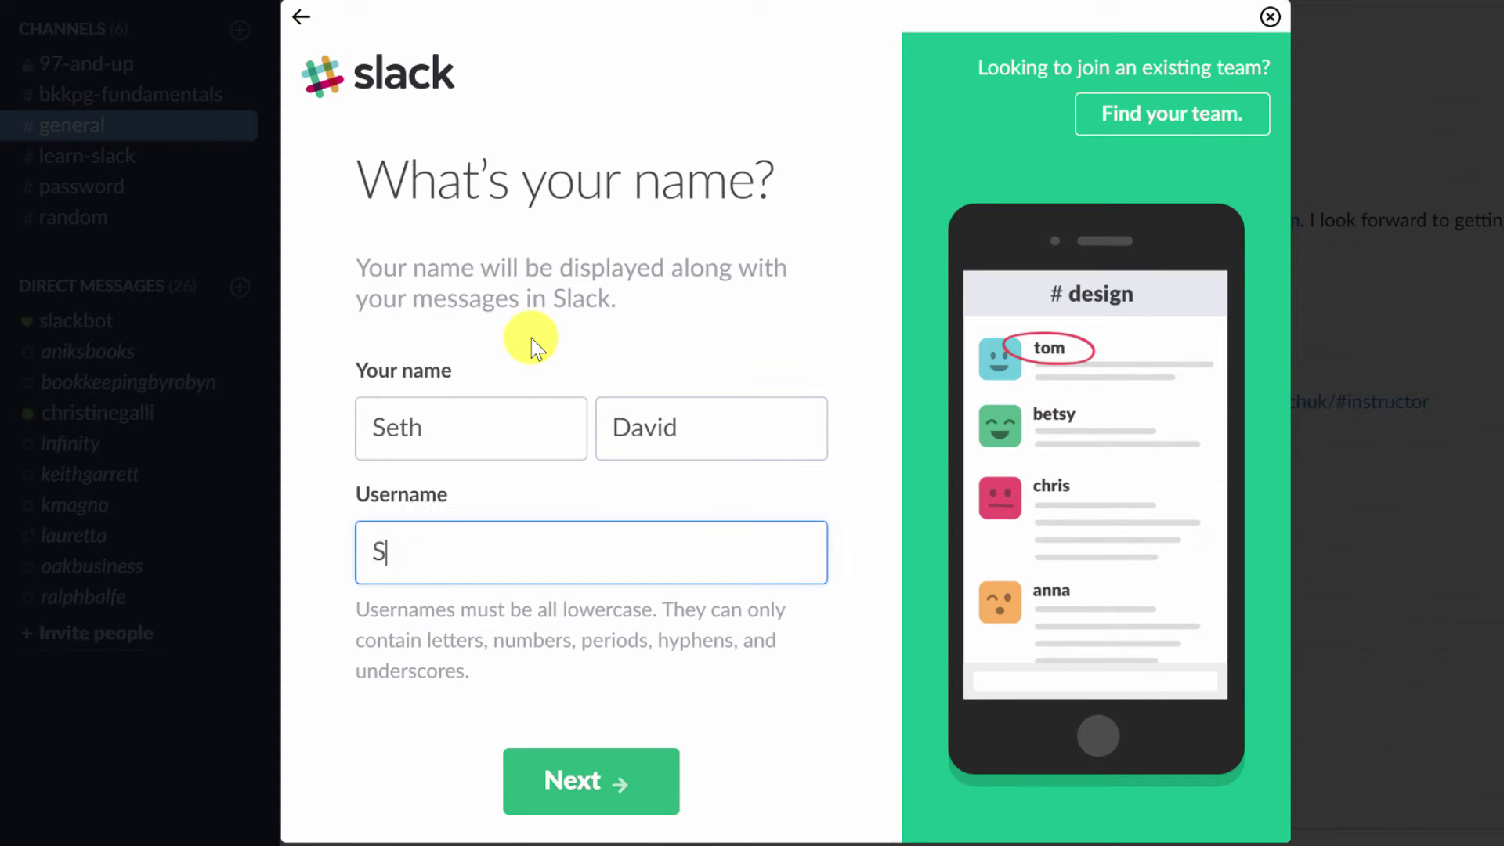
type("eth.David")
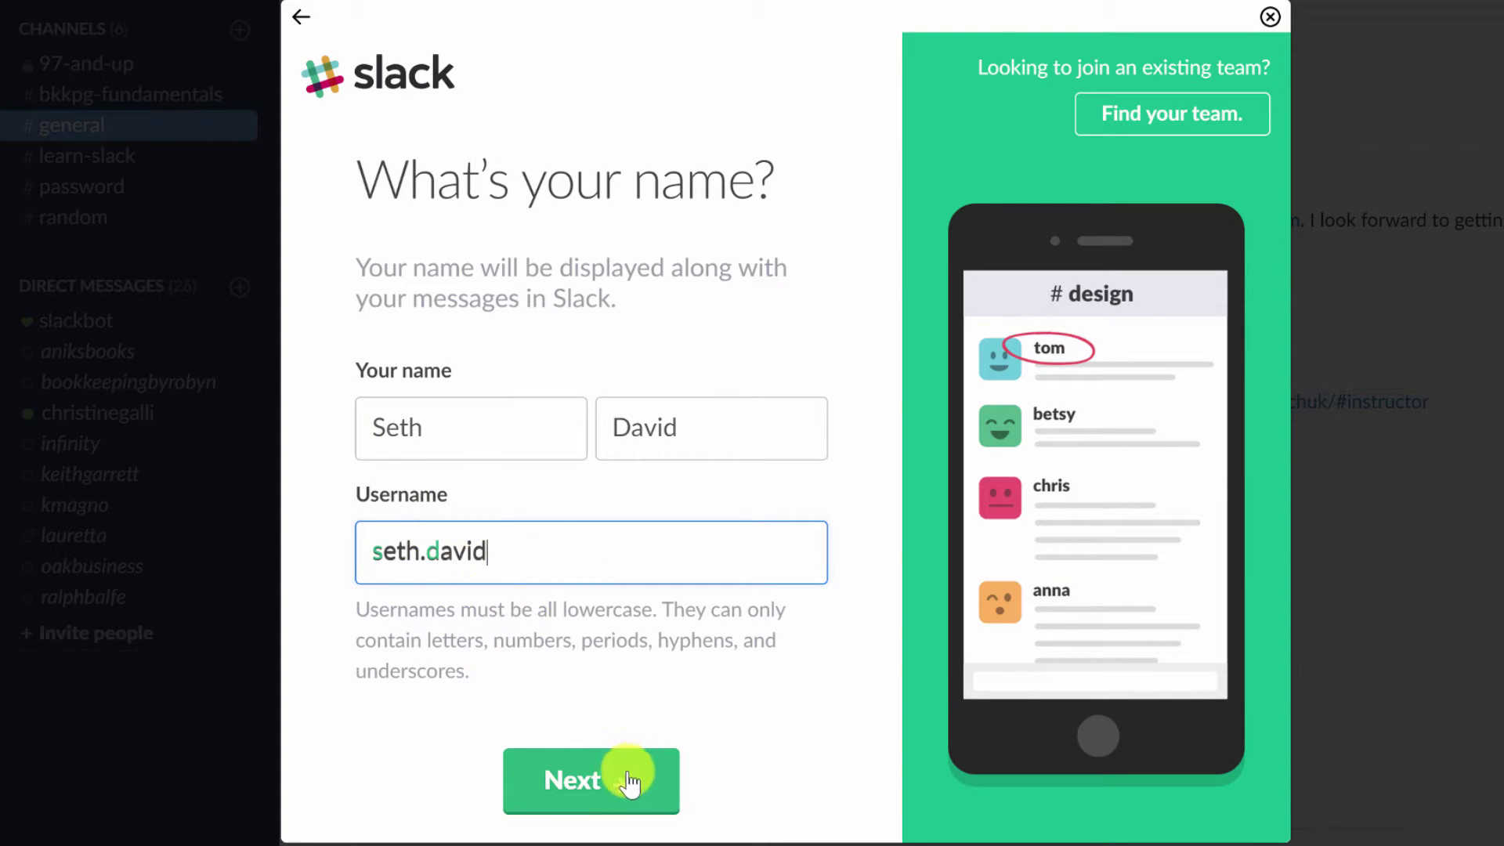
Step: Confirm the name and username, then set the new account's password
left_click(584, 780)
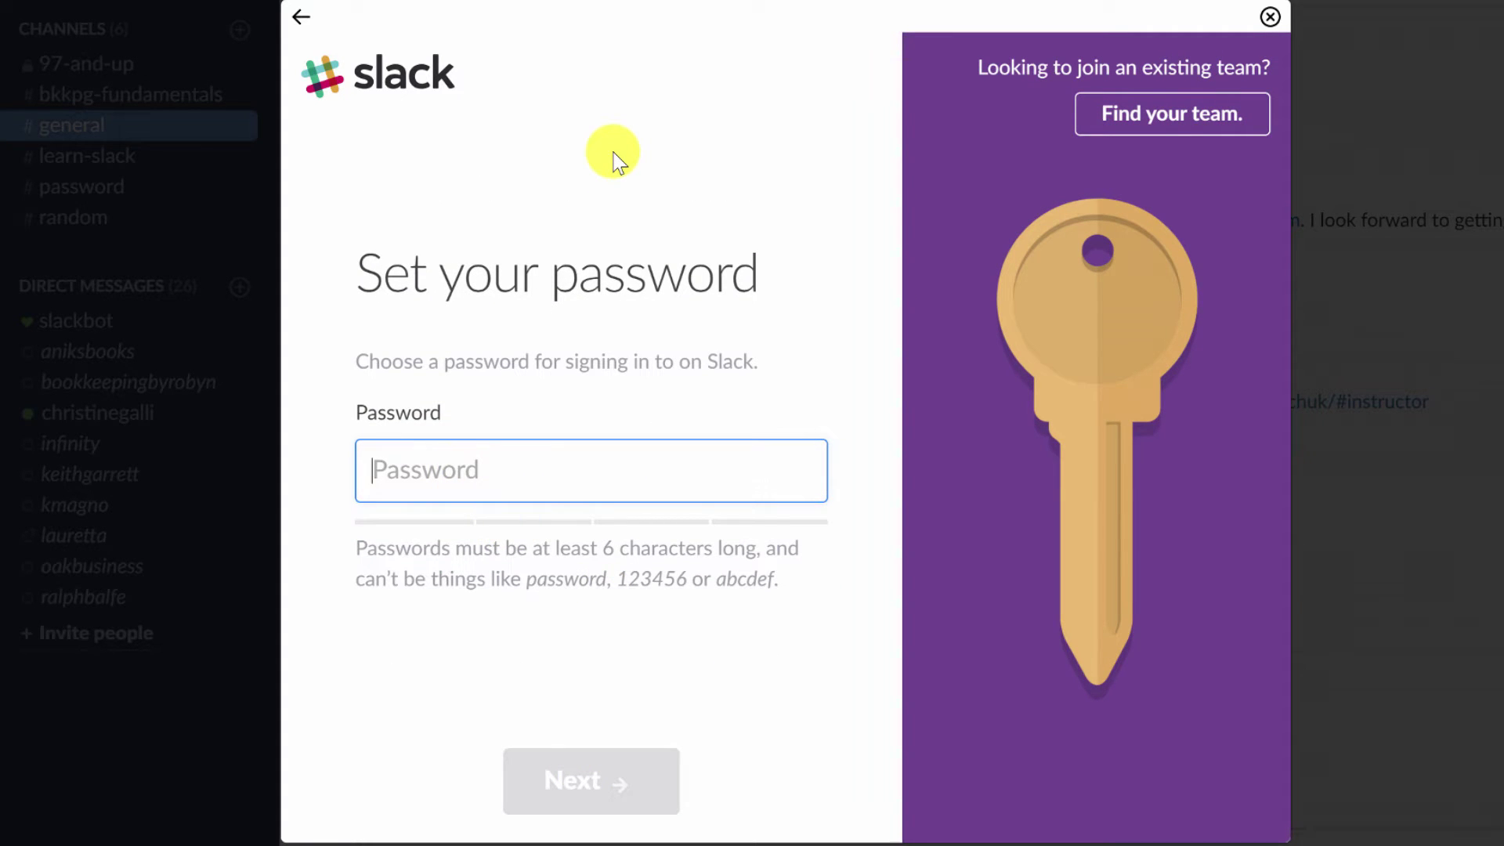
type("a")
key("BackSpace")
type("**********")
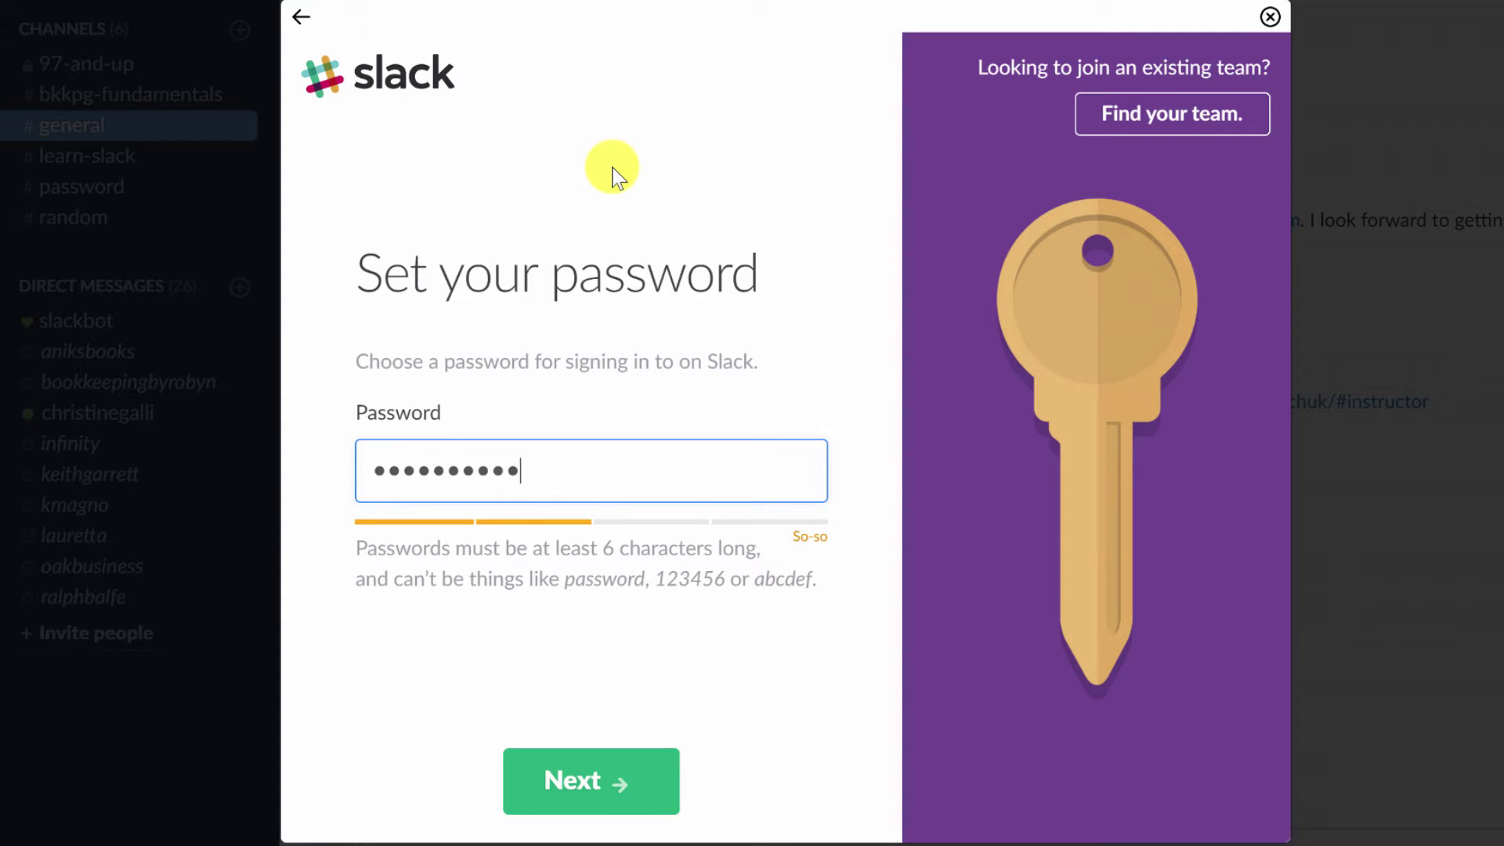
type("***")
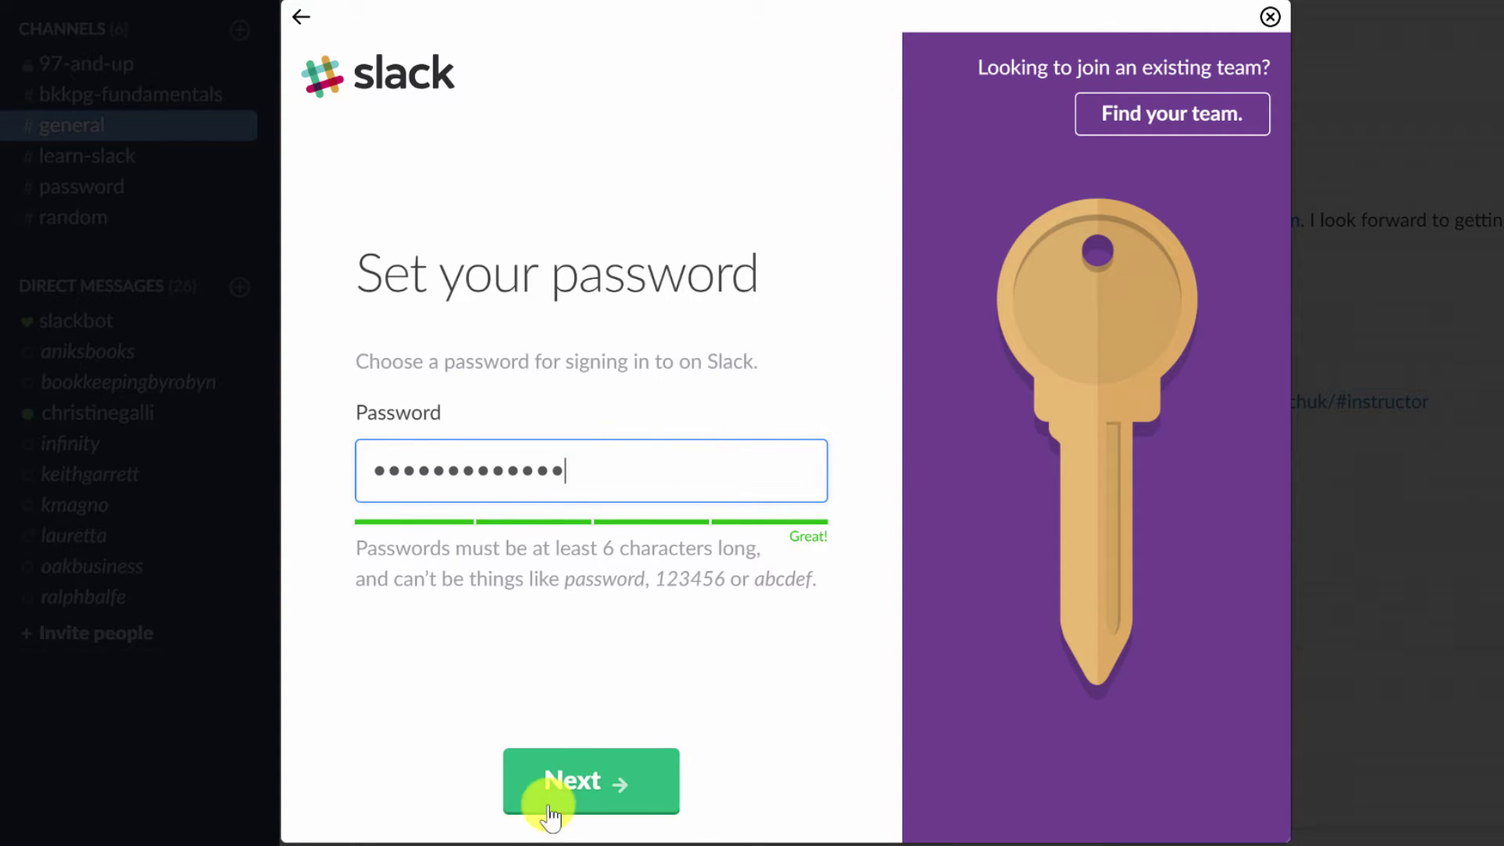
left_click(550, 811)
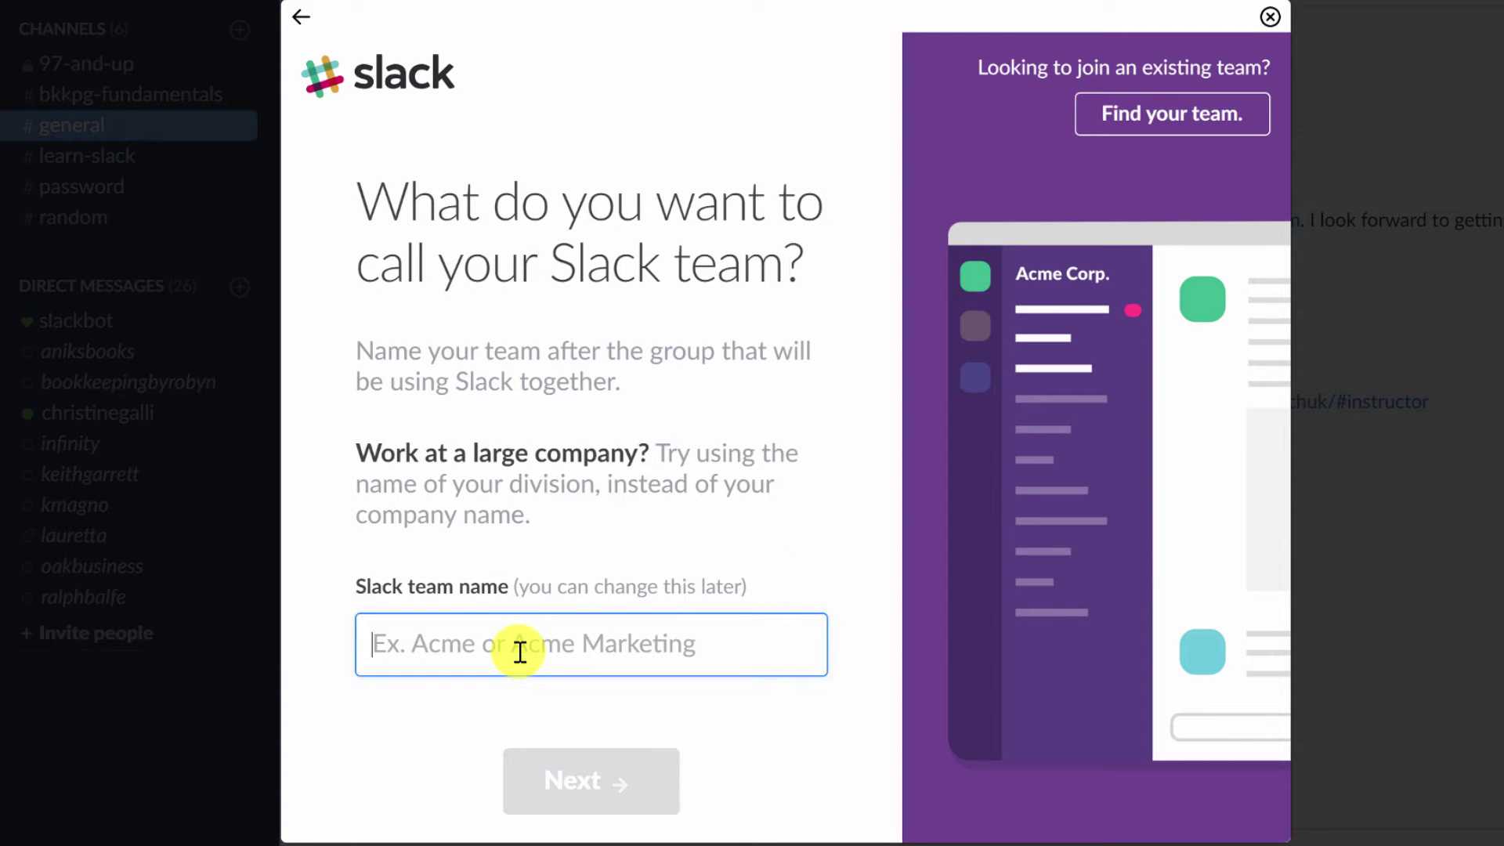
Step: Name the team Real Estate Clients with web address realestateclients.slack.com
type("R")
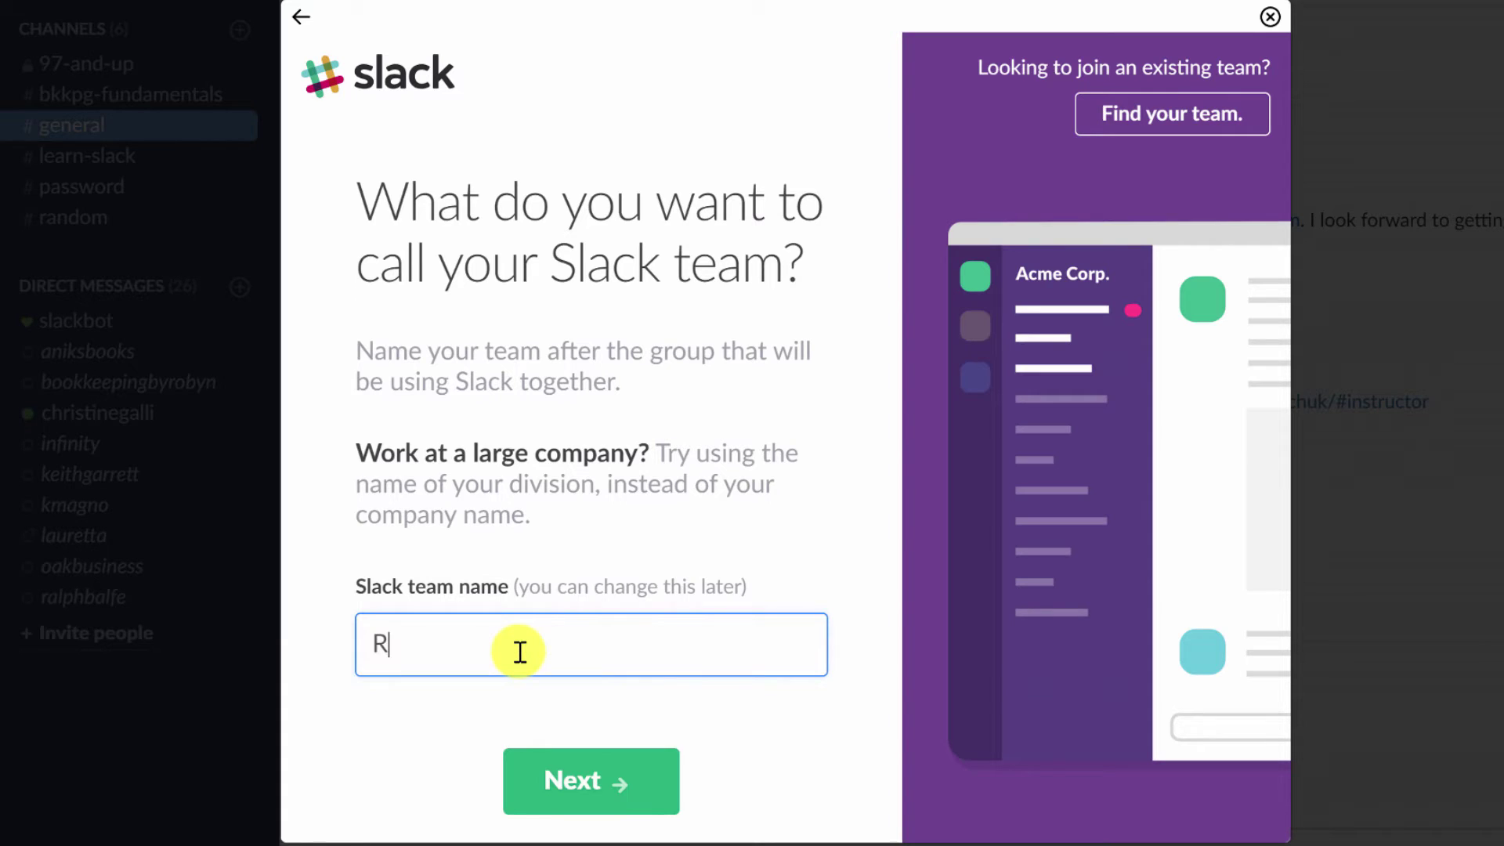
type("eal Estate Clients")
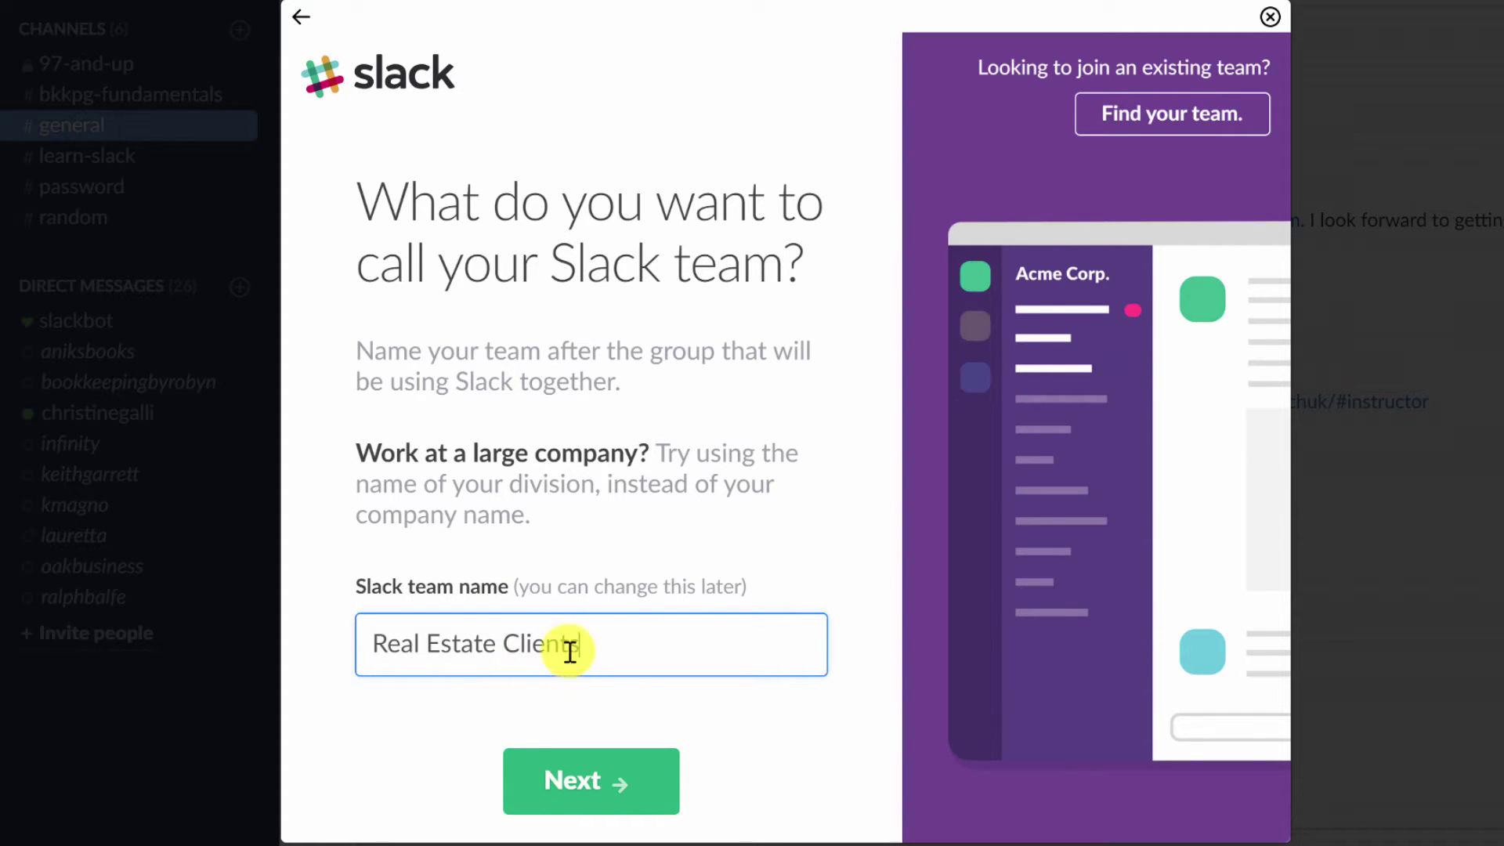
left_click(593, 784)
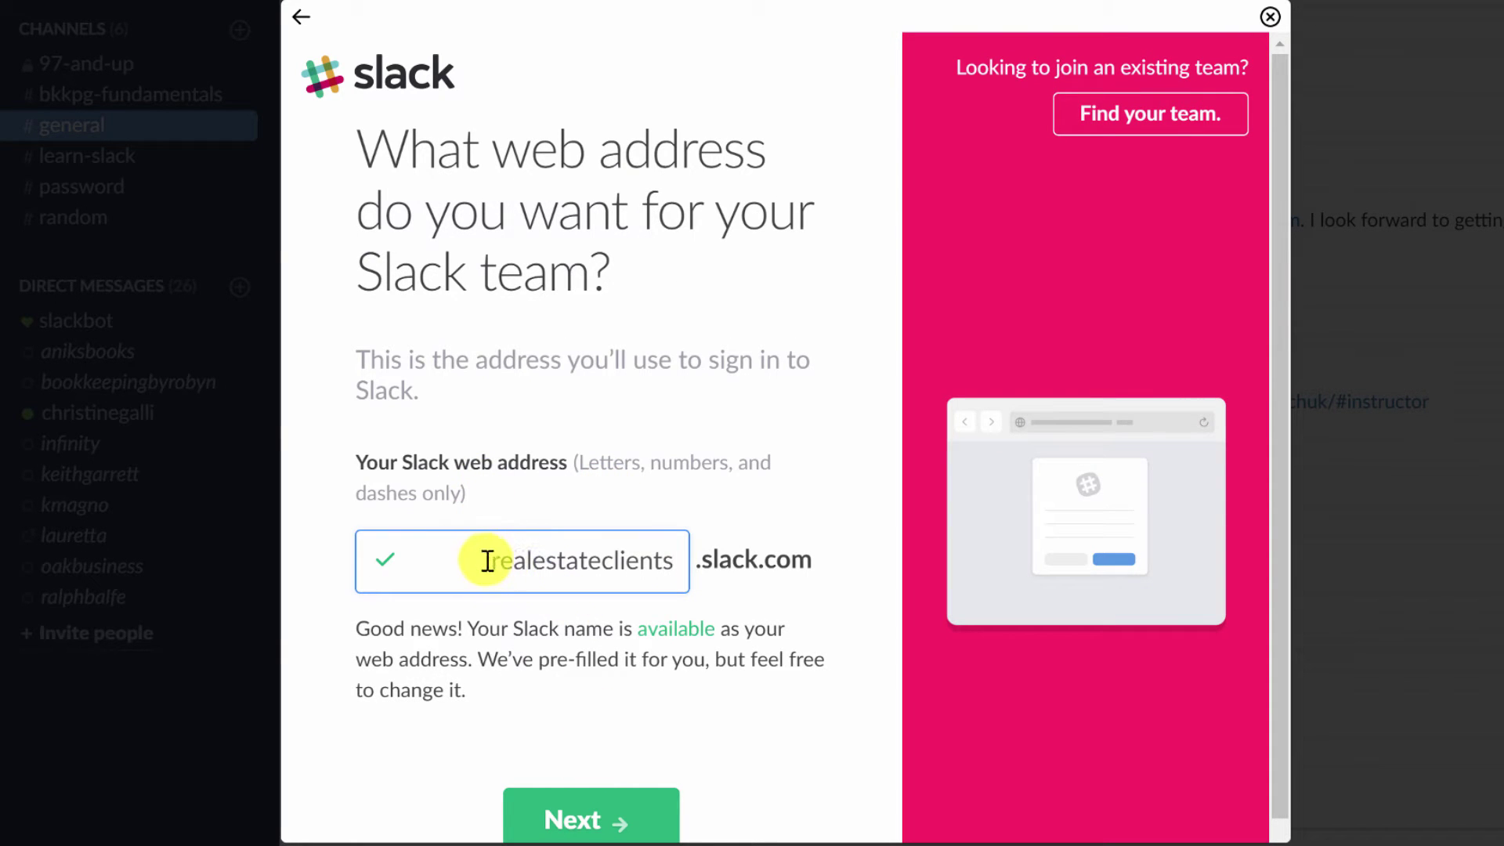
double_click(487, 565)
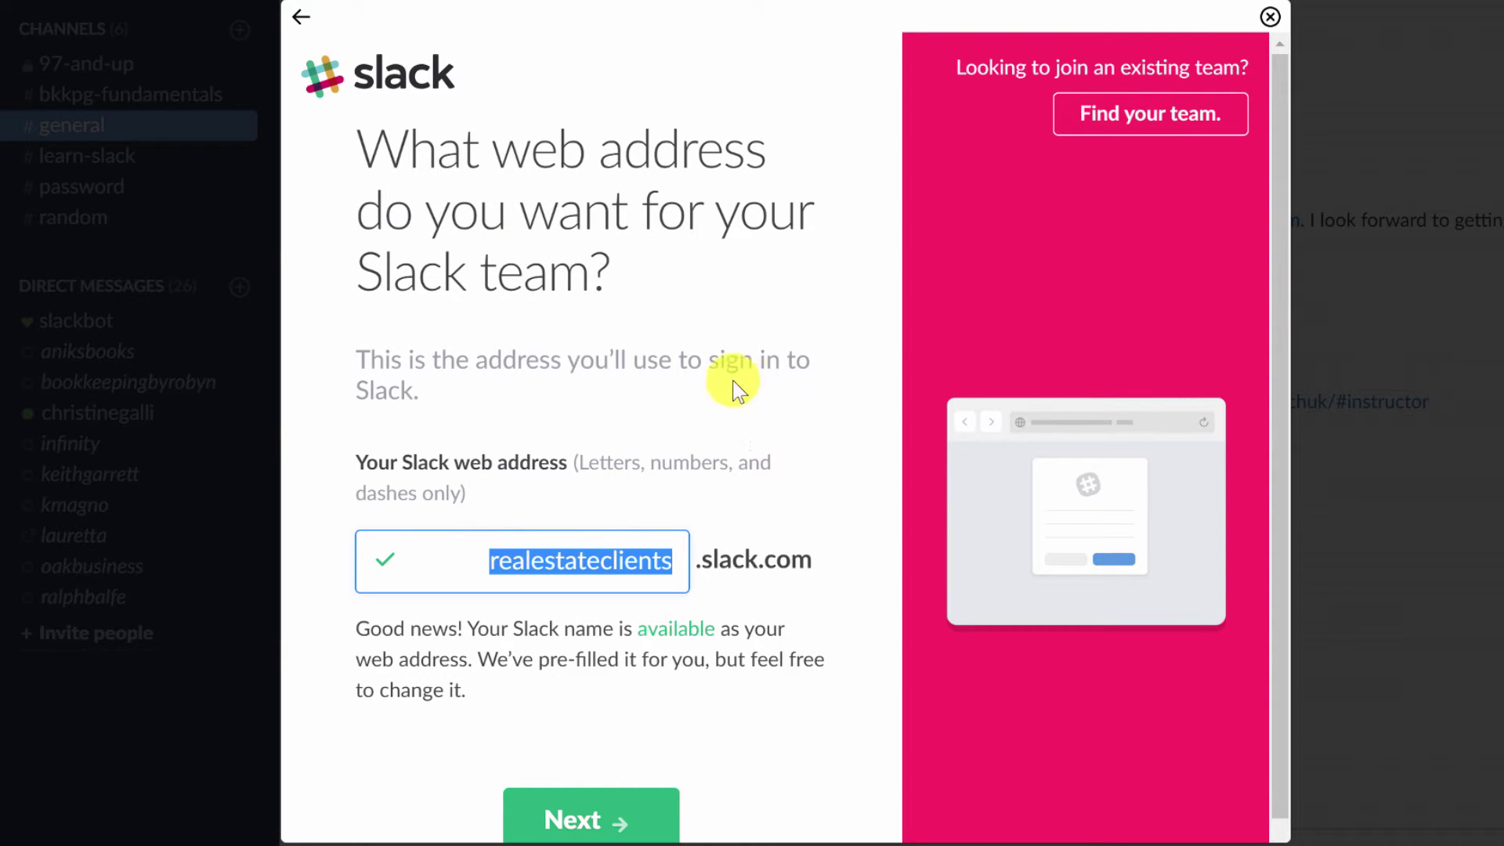
left_click(583, 827)
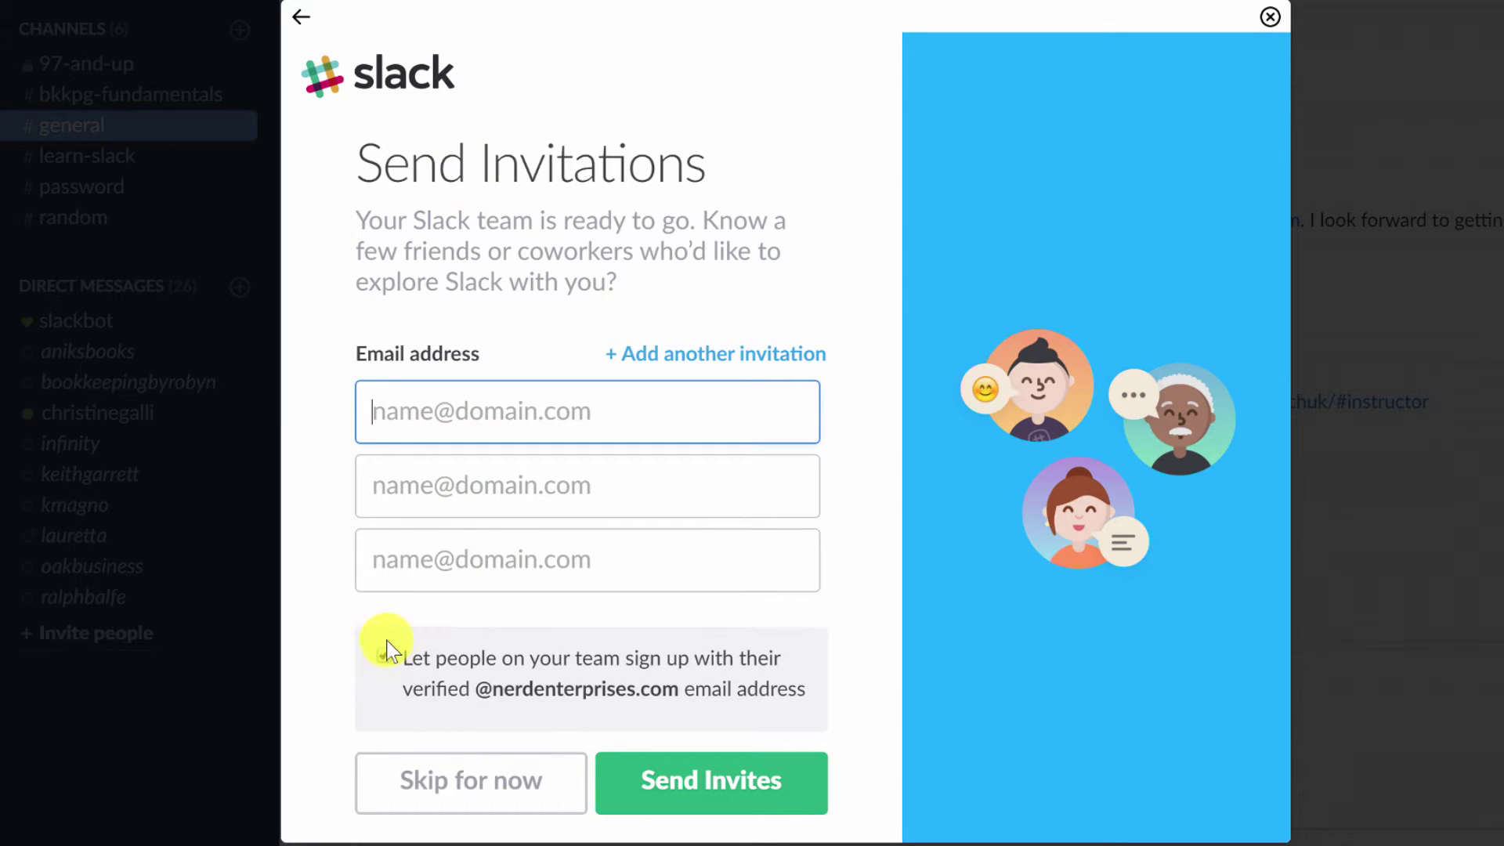
Step: Skip invitations and the tutorial, look over #general and #random, then open the team menu
left_click(480, 783)
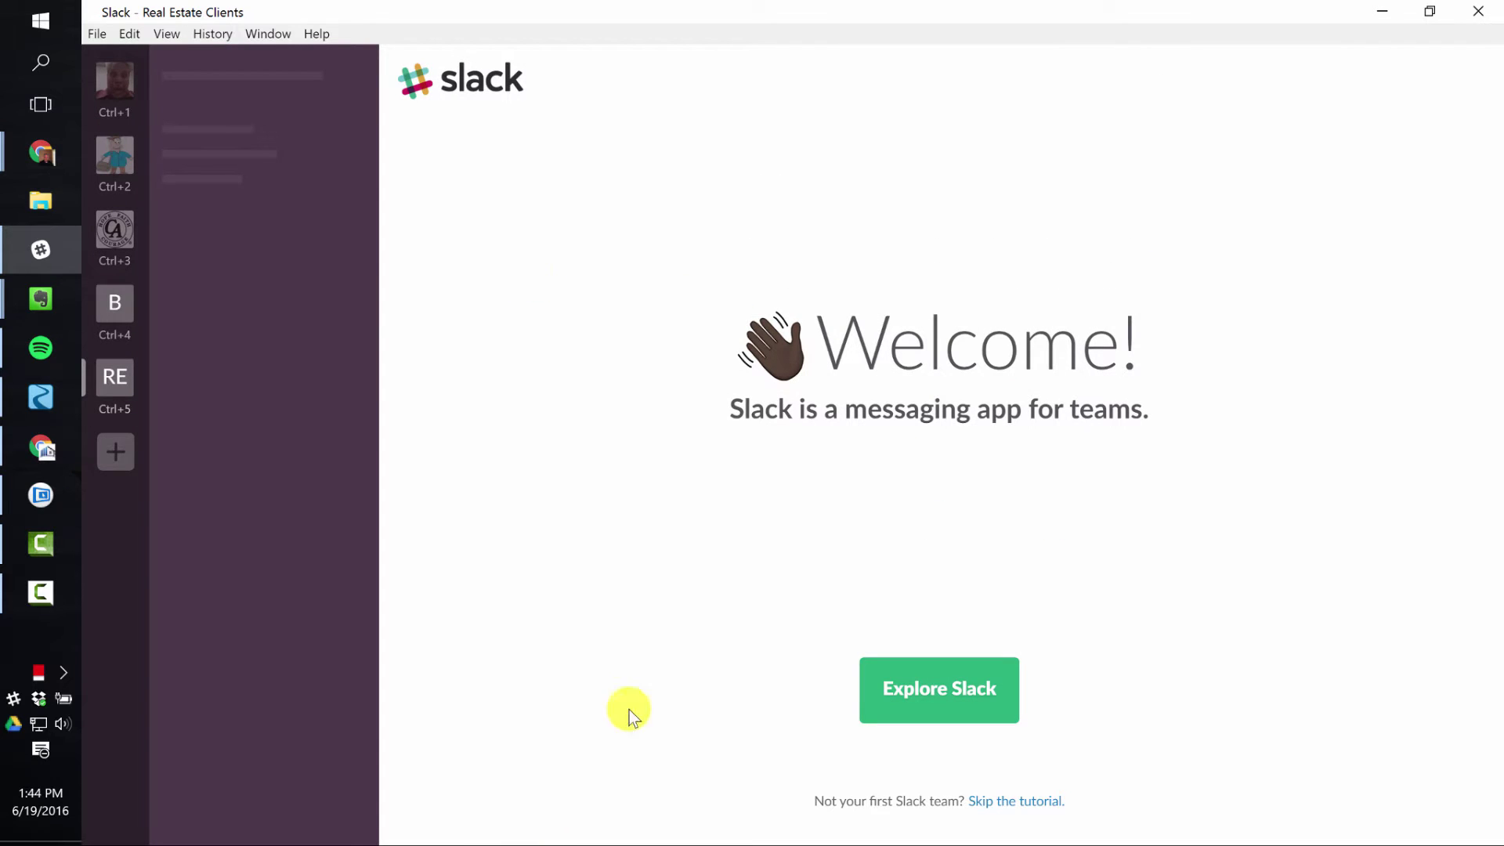
left_click(1011, 806)
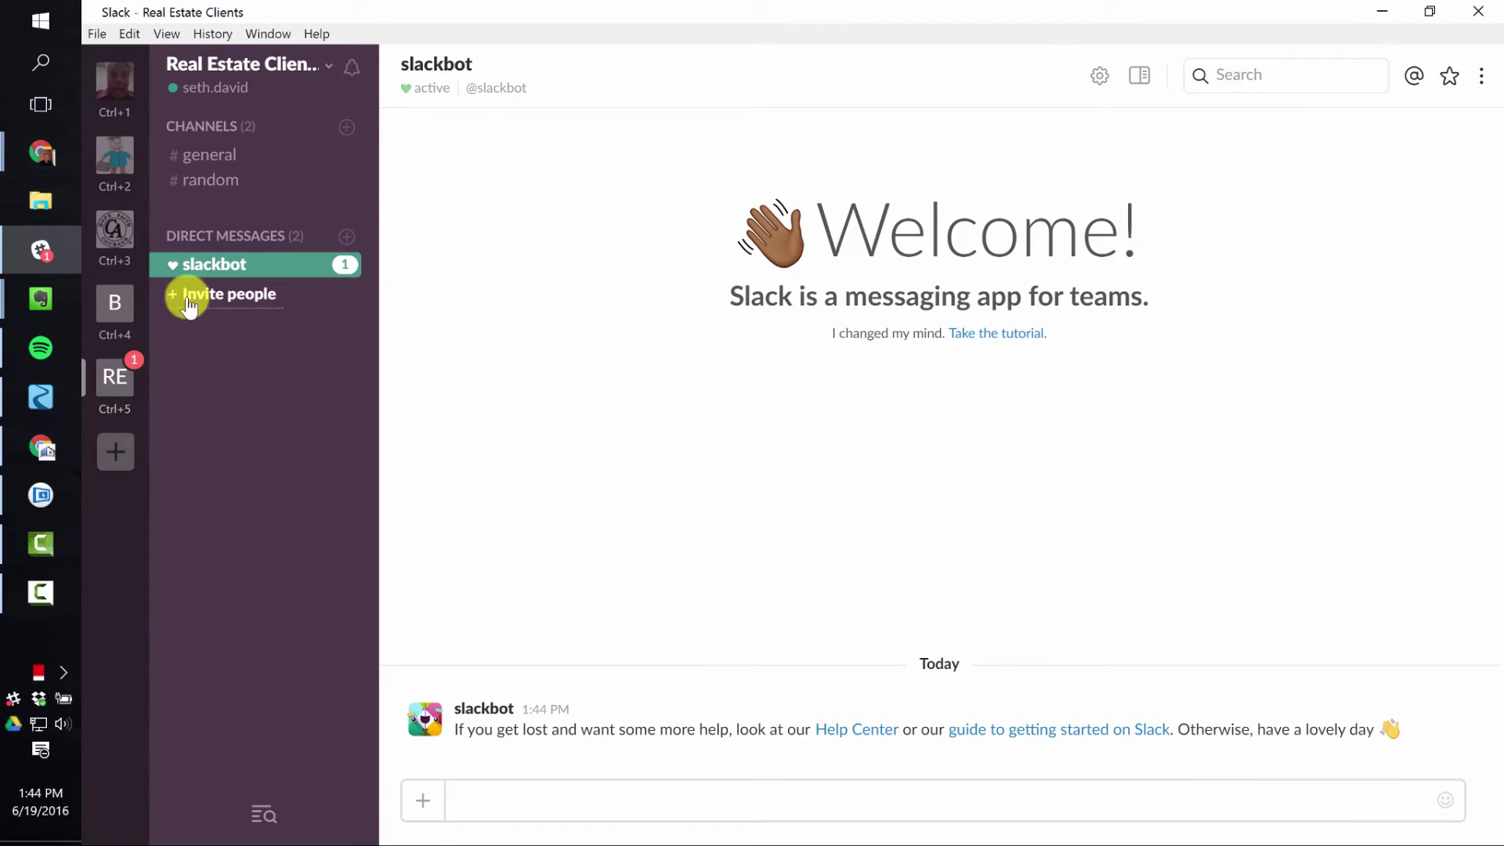
left_click(211, 156)
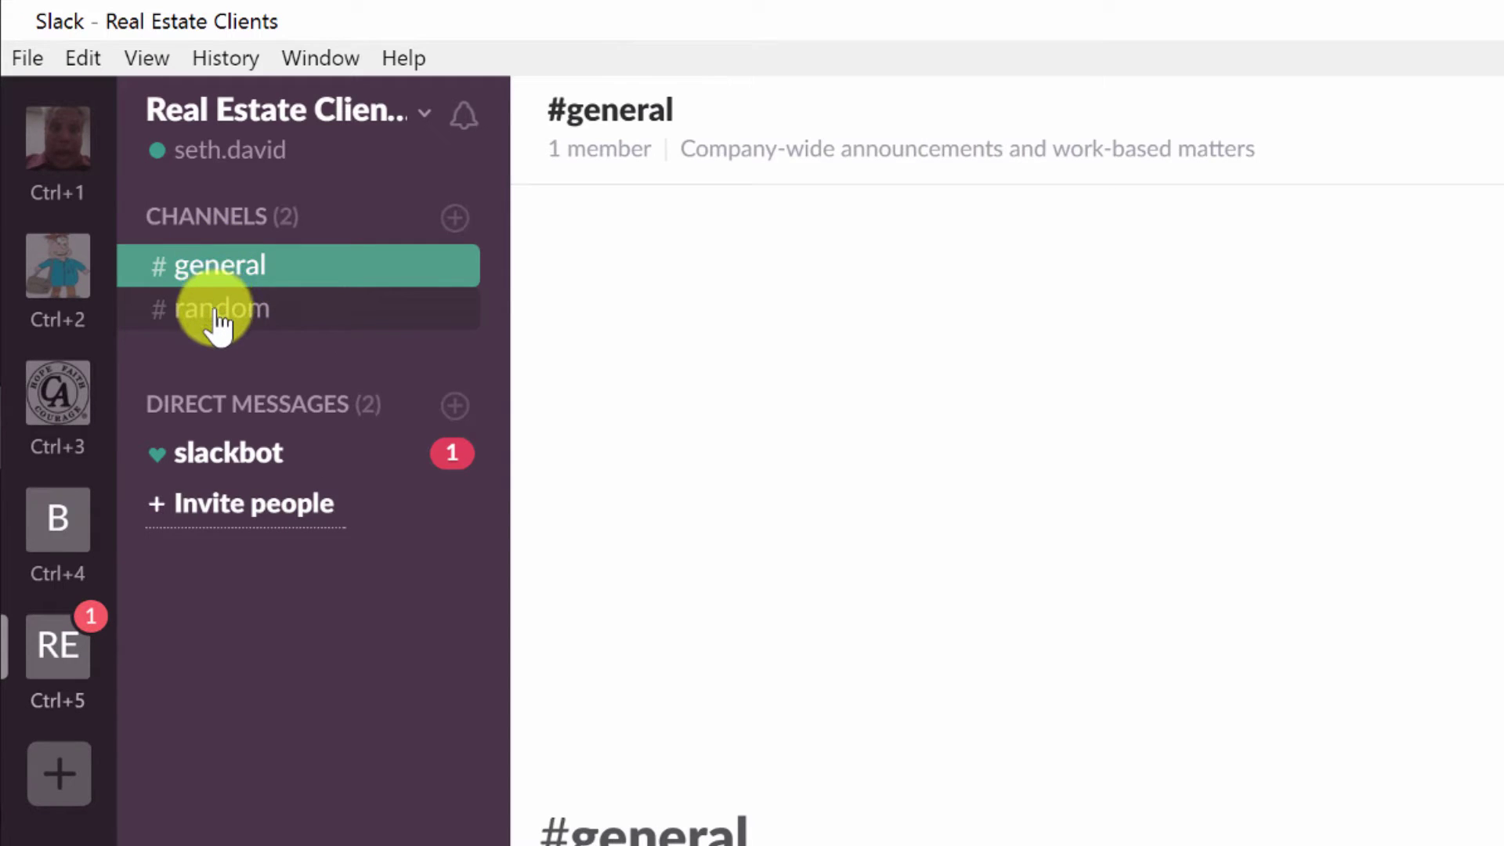
left_click(221, 314)
left_click(207, 274)
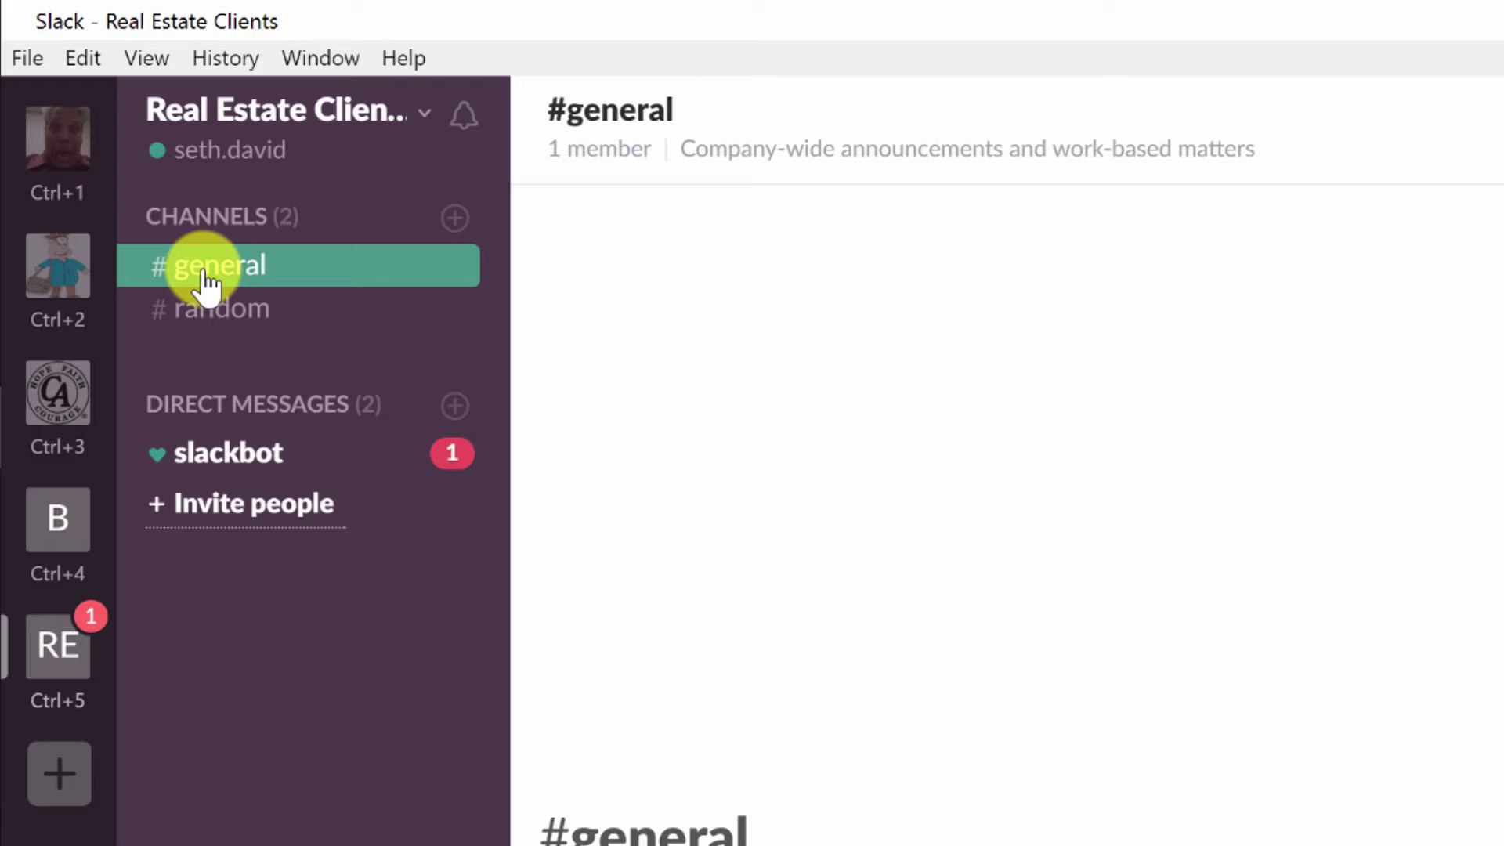
left_click(262, 116)
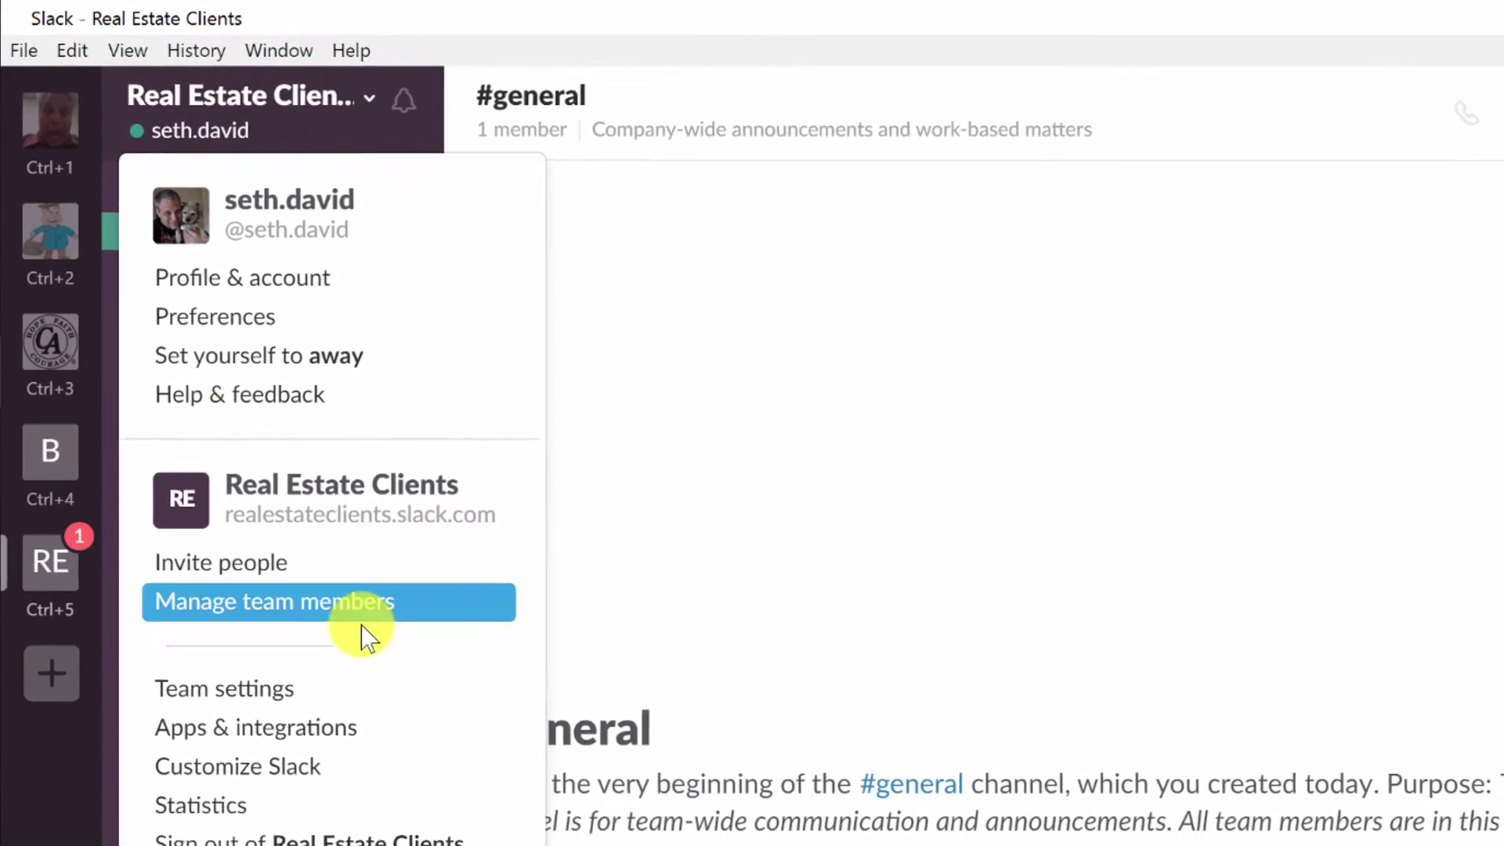
Step: Open Team settings in the browser and sign in with the account e-mail and password
left_click(205, 639)
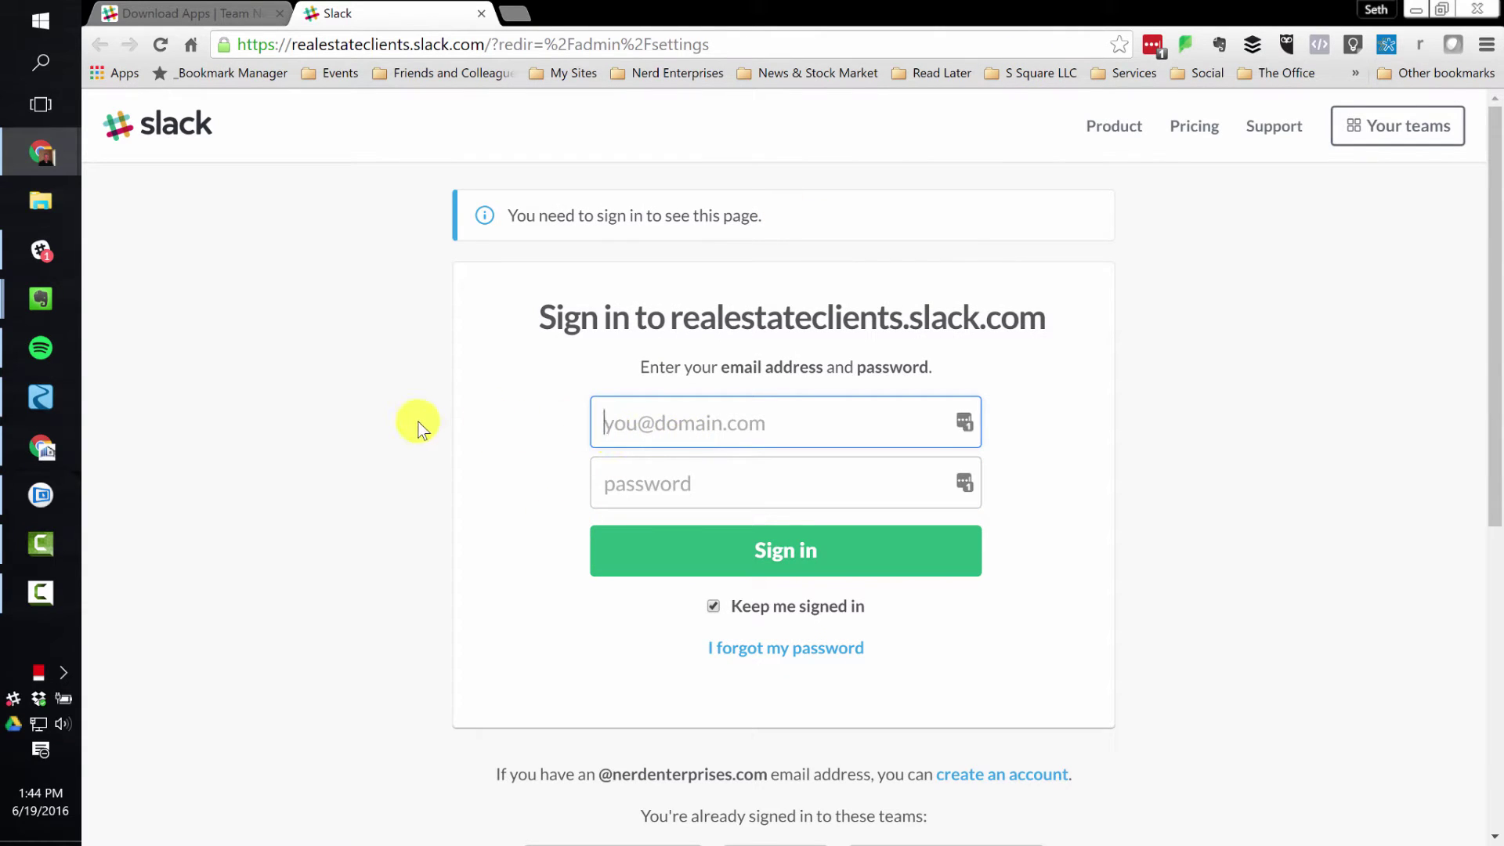
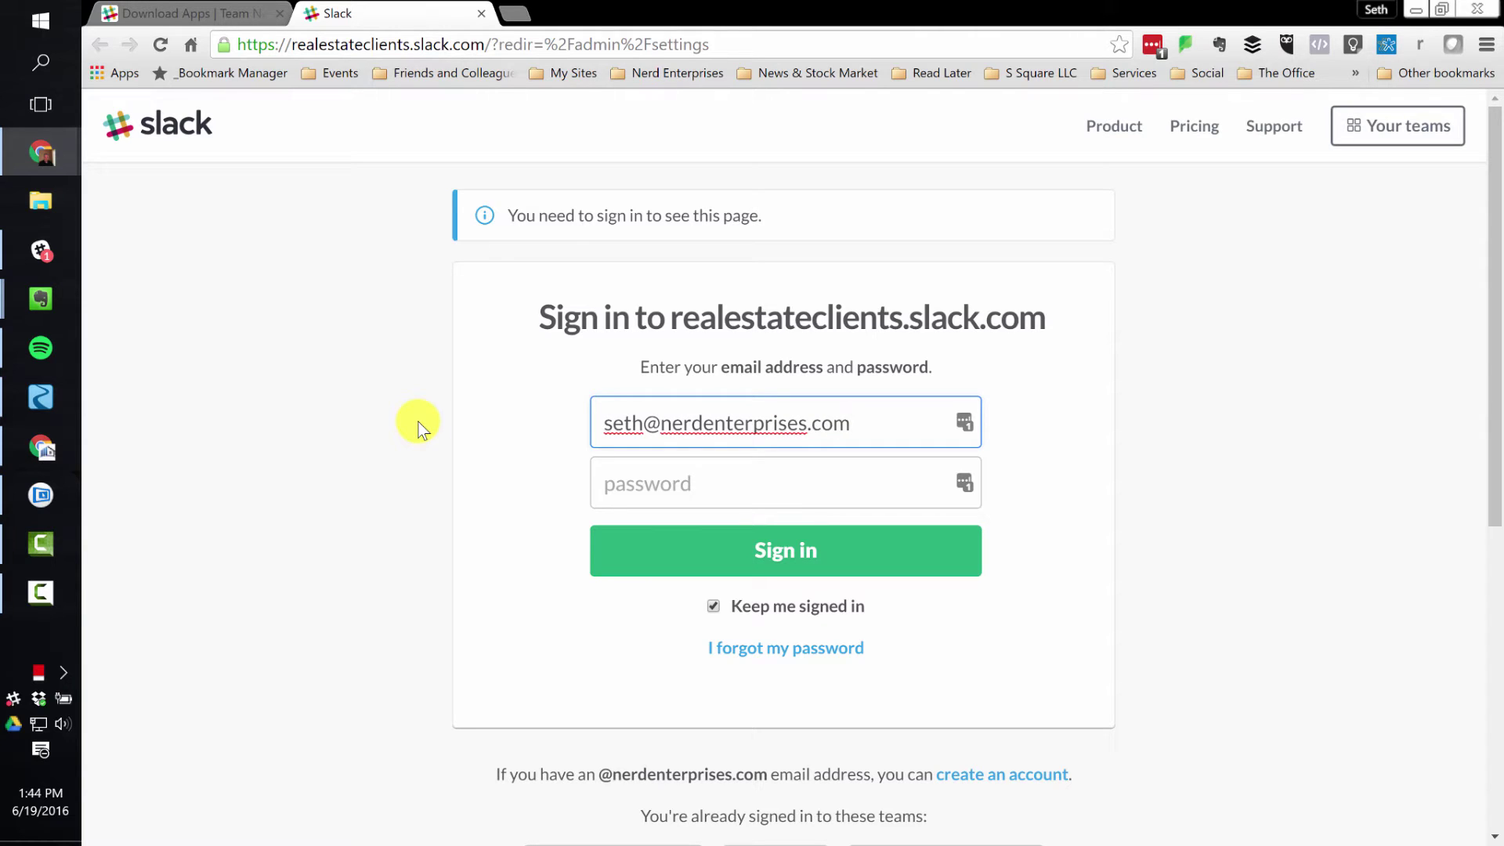
key("Tab")
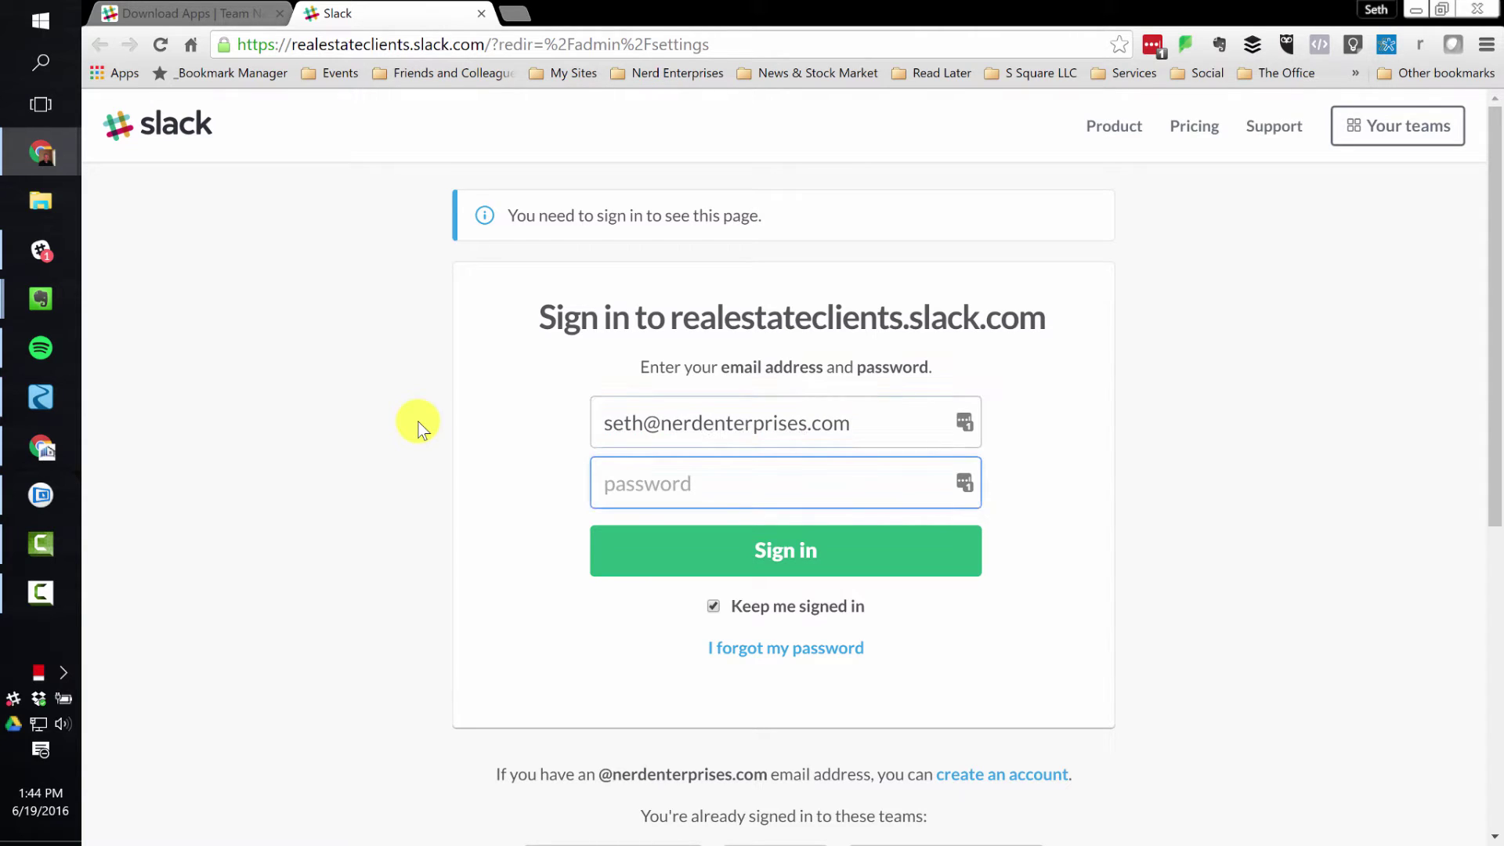
type("•••")
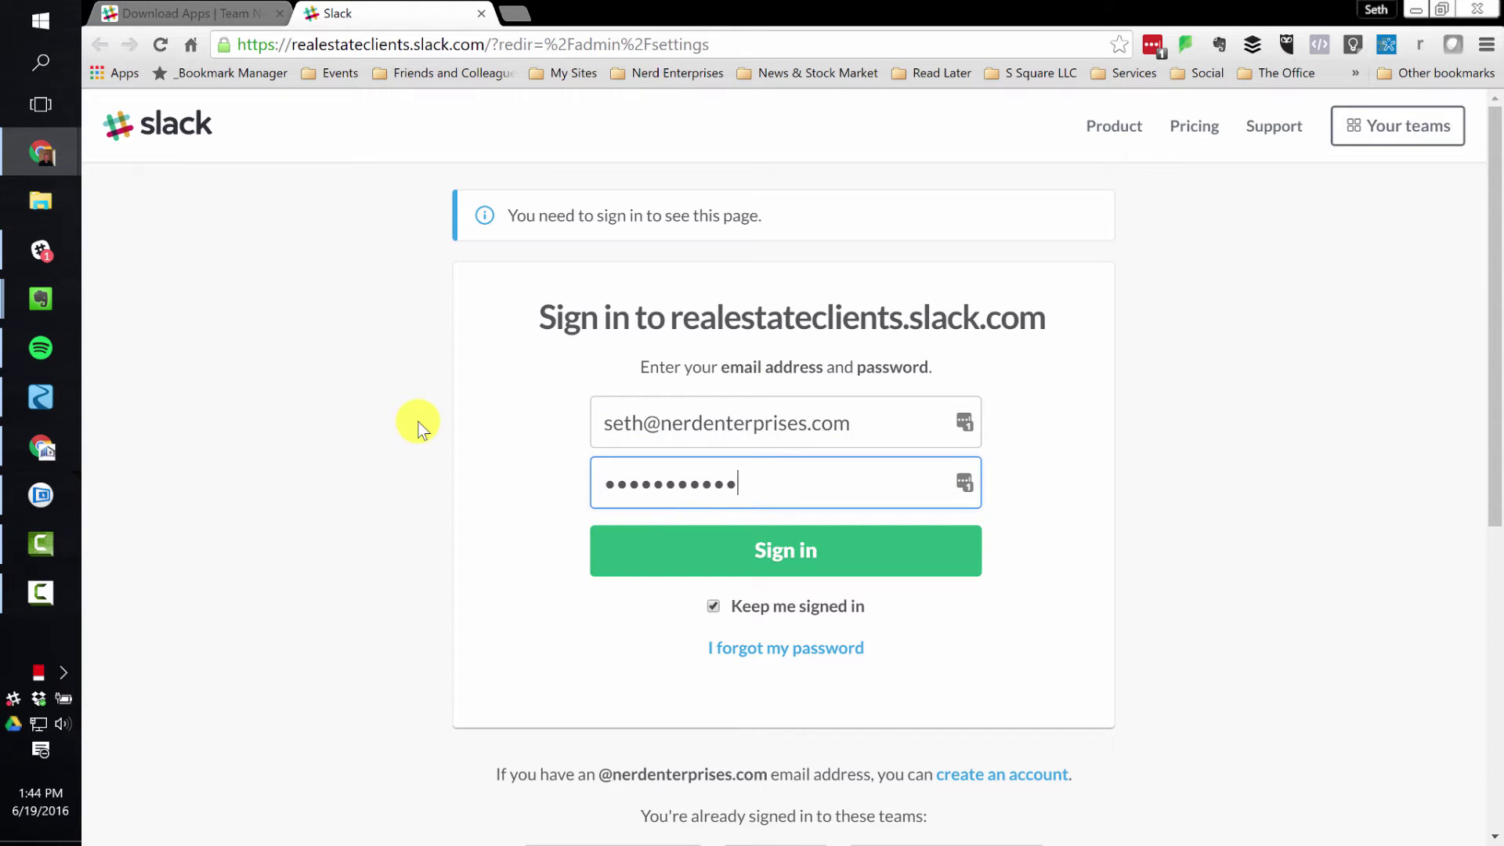
left_click(817, 541)
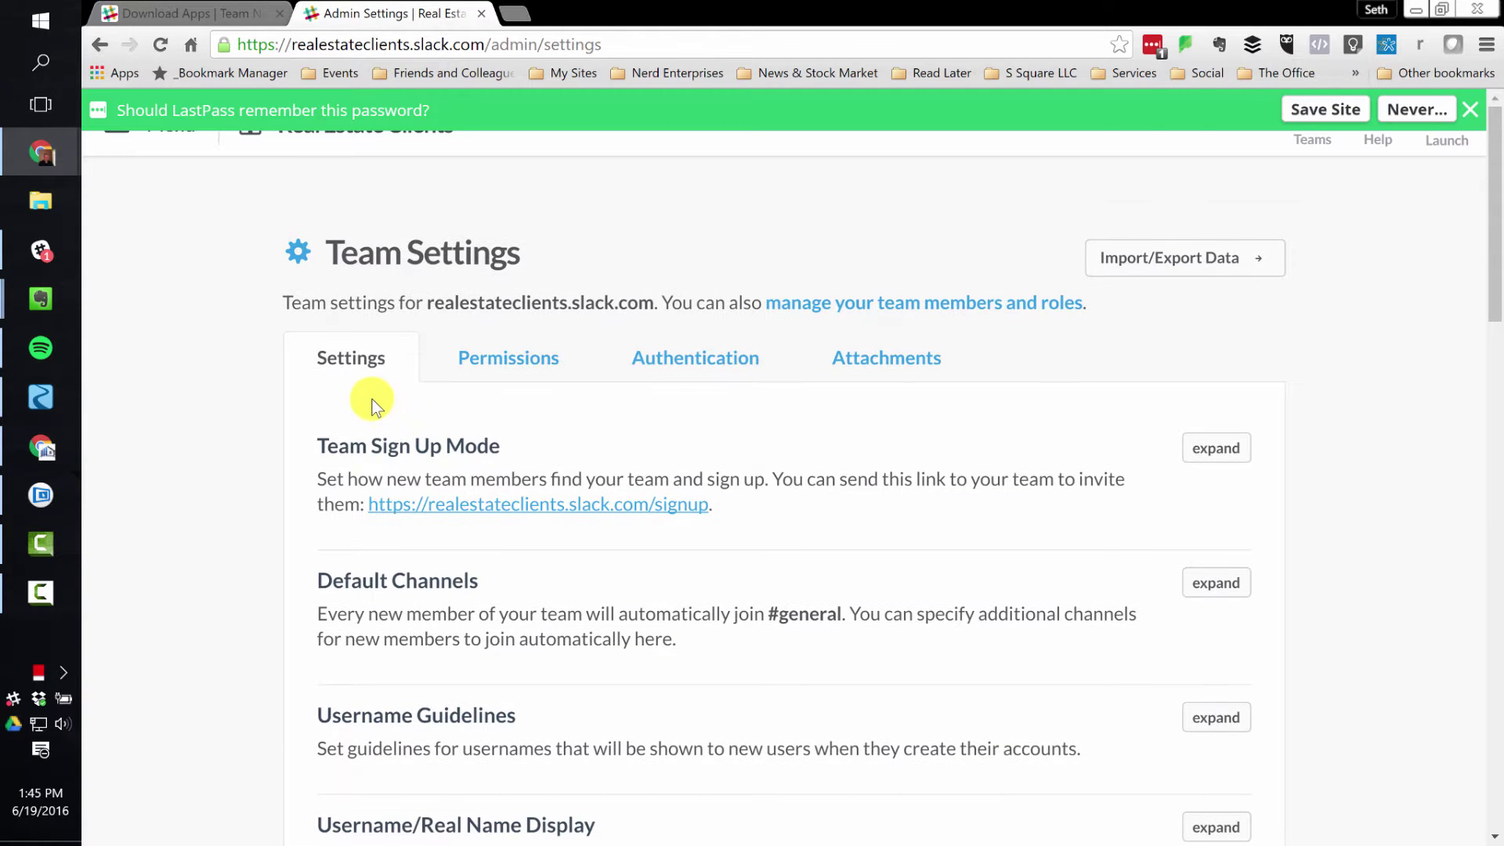
left_click(1471, 110)
Step: Go to the team's Billing page, which shows the Free plan
scroll(213, 153, "down", 3)
left_click(119, 123)
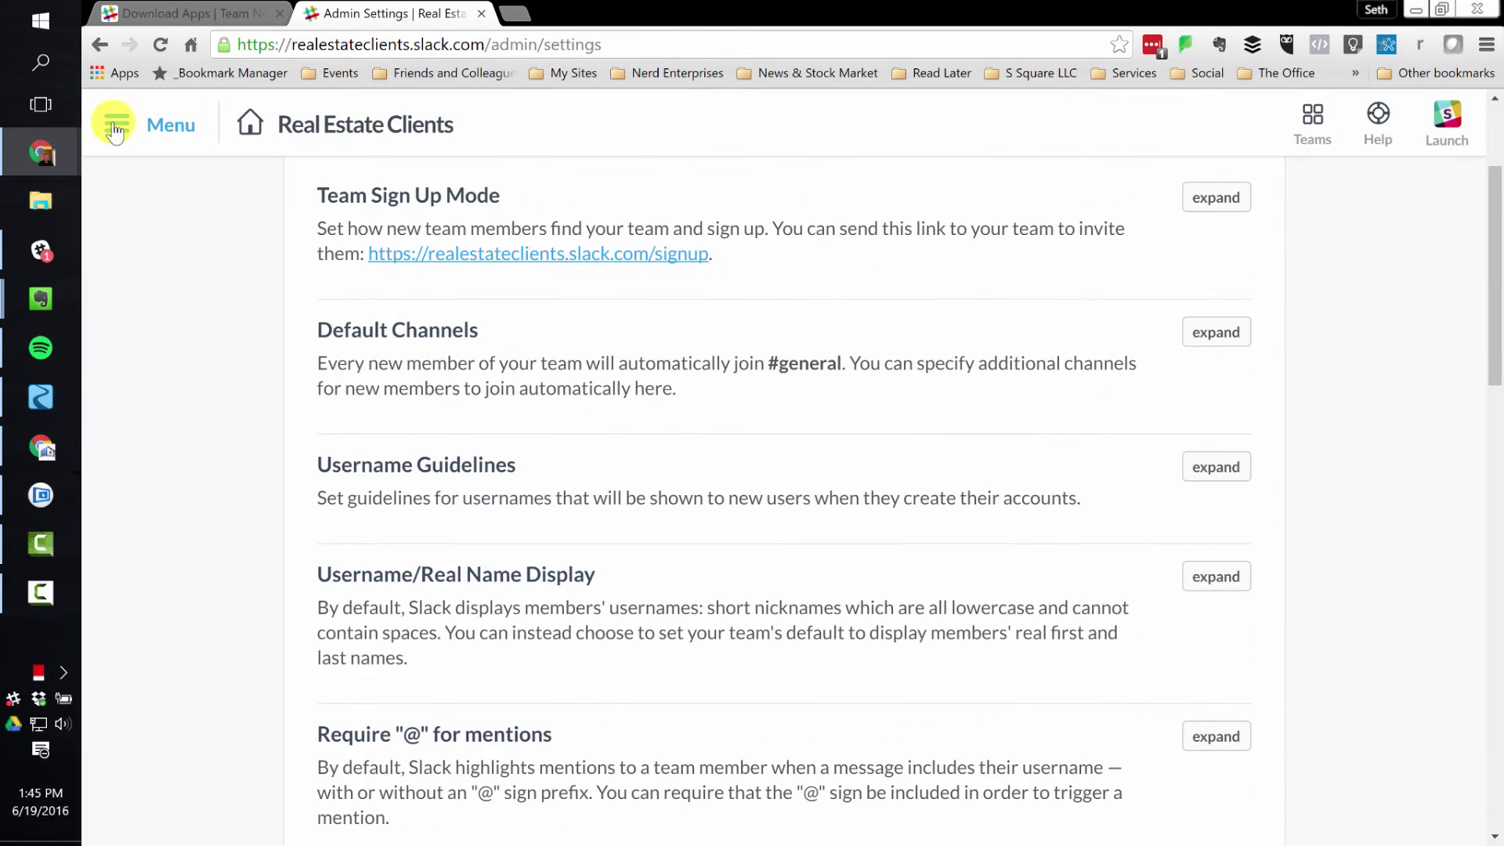
left_click(125, 607)
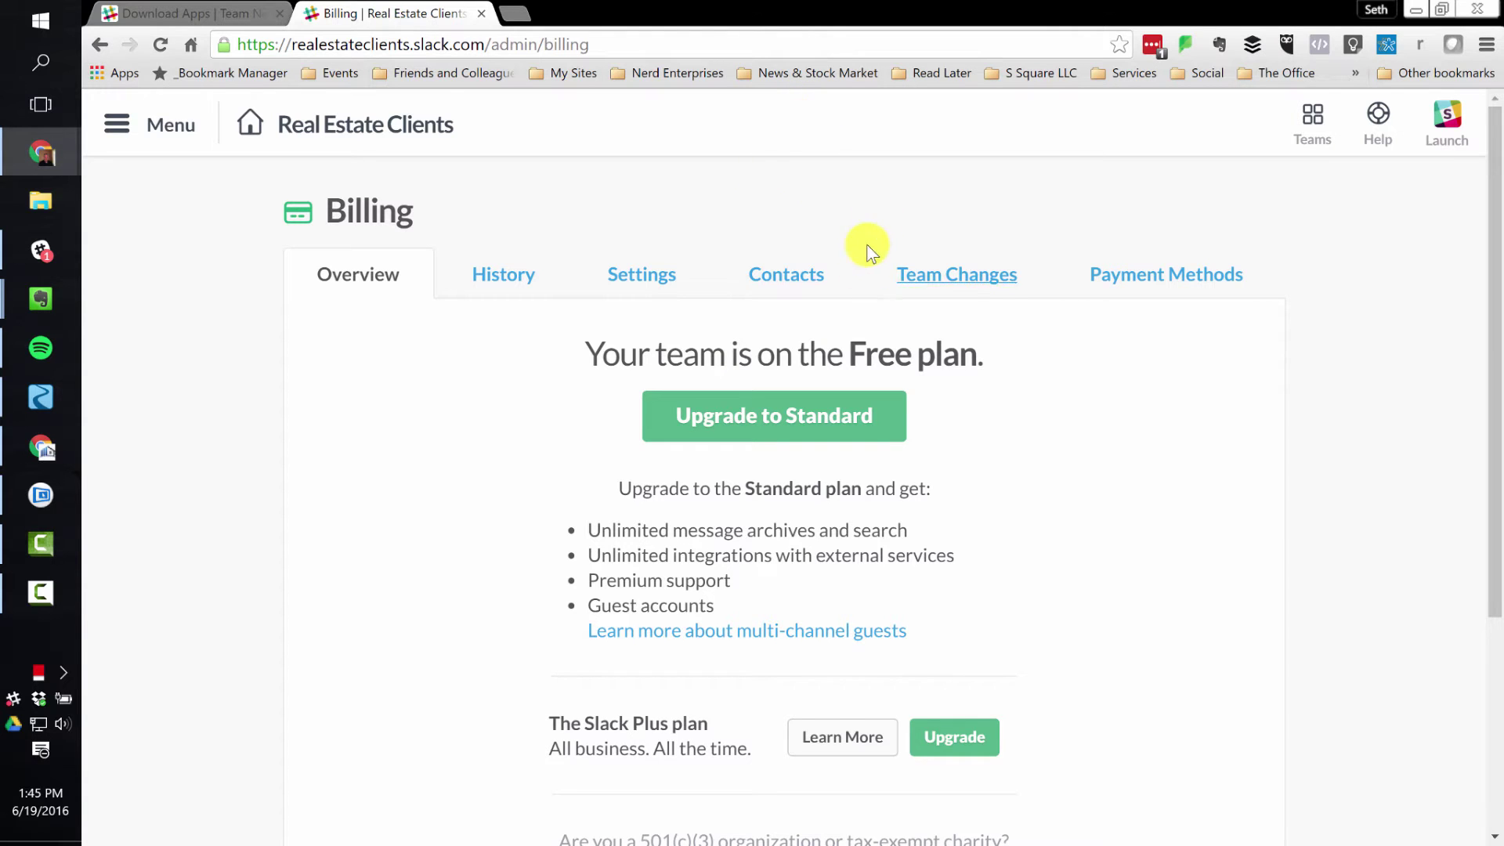
scroll(756, 188, "down", 3)
Step: Start the upgrade, keeping the Standard plan and choosing monthly billing
left_click(796, 218)
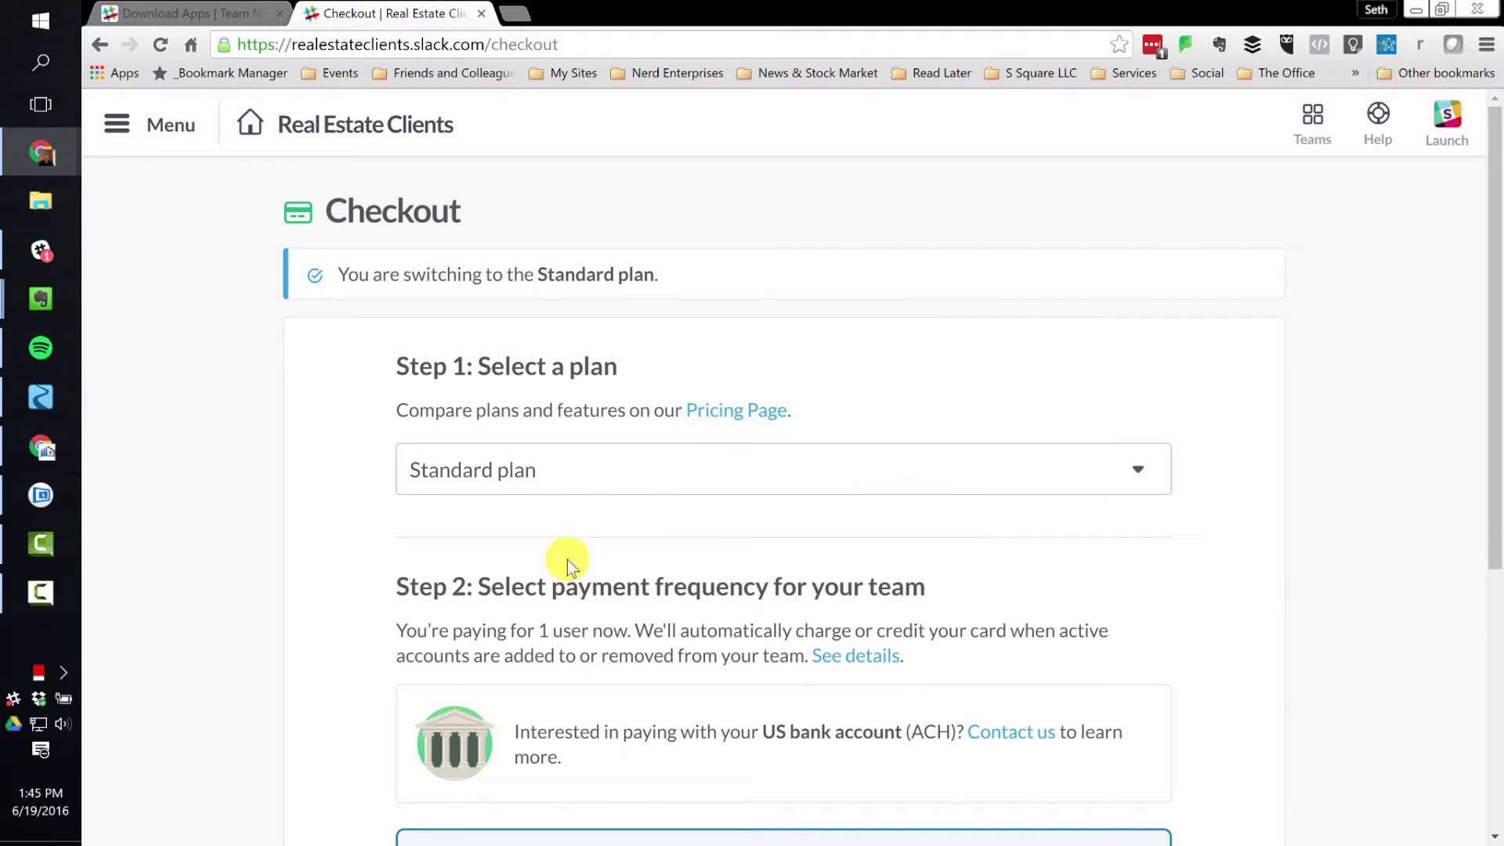
left_click(527, 471)
left_click(505, 474)
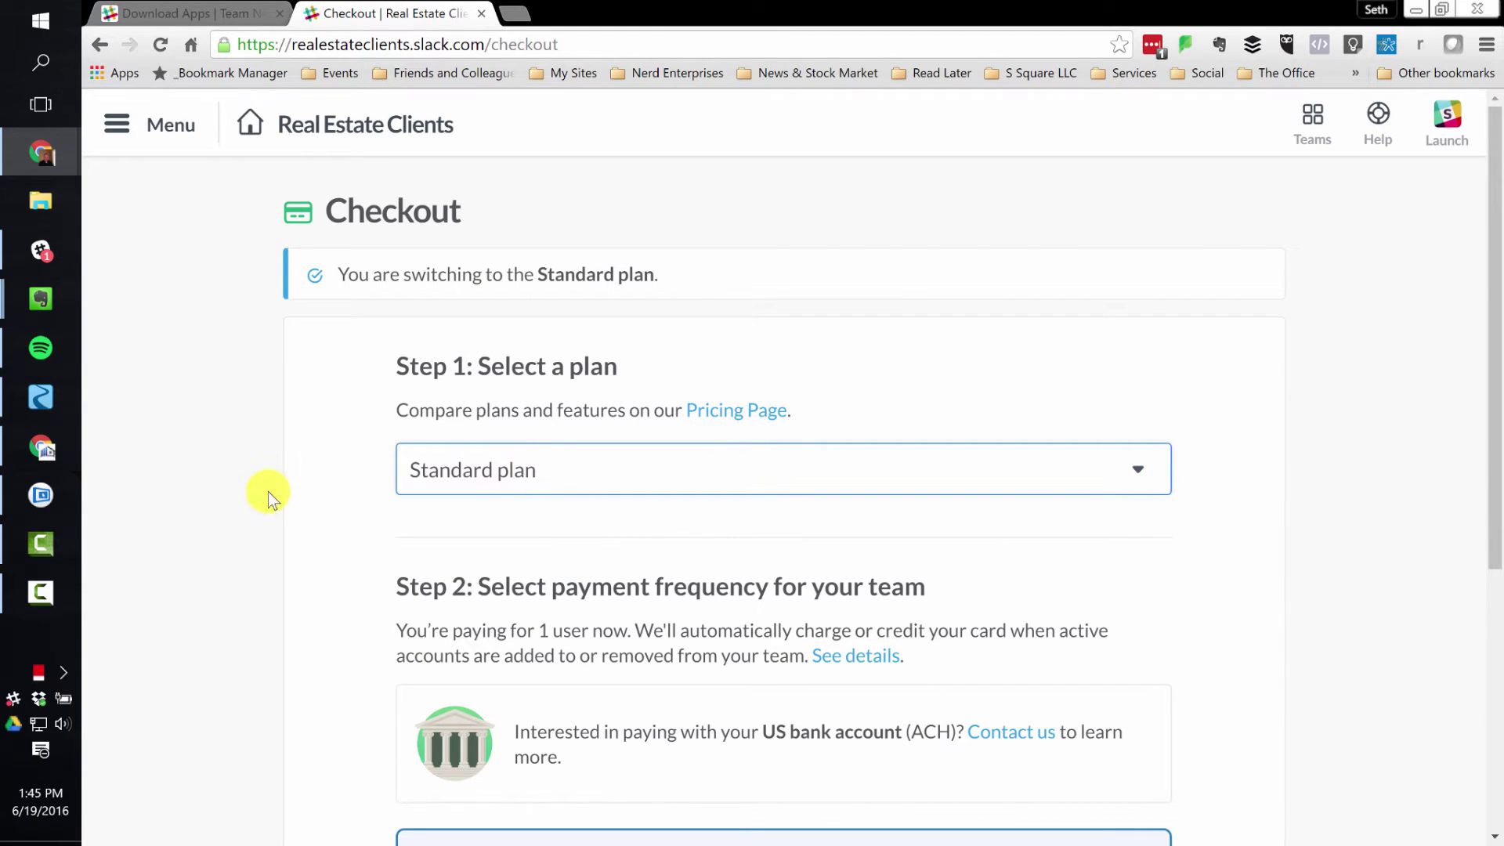
left_click(268, 492)
scroll(272, 515, "down", 5)
left_click(429, 540)
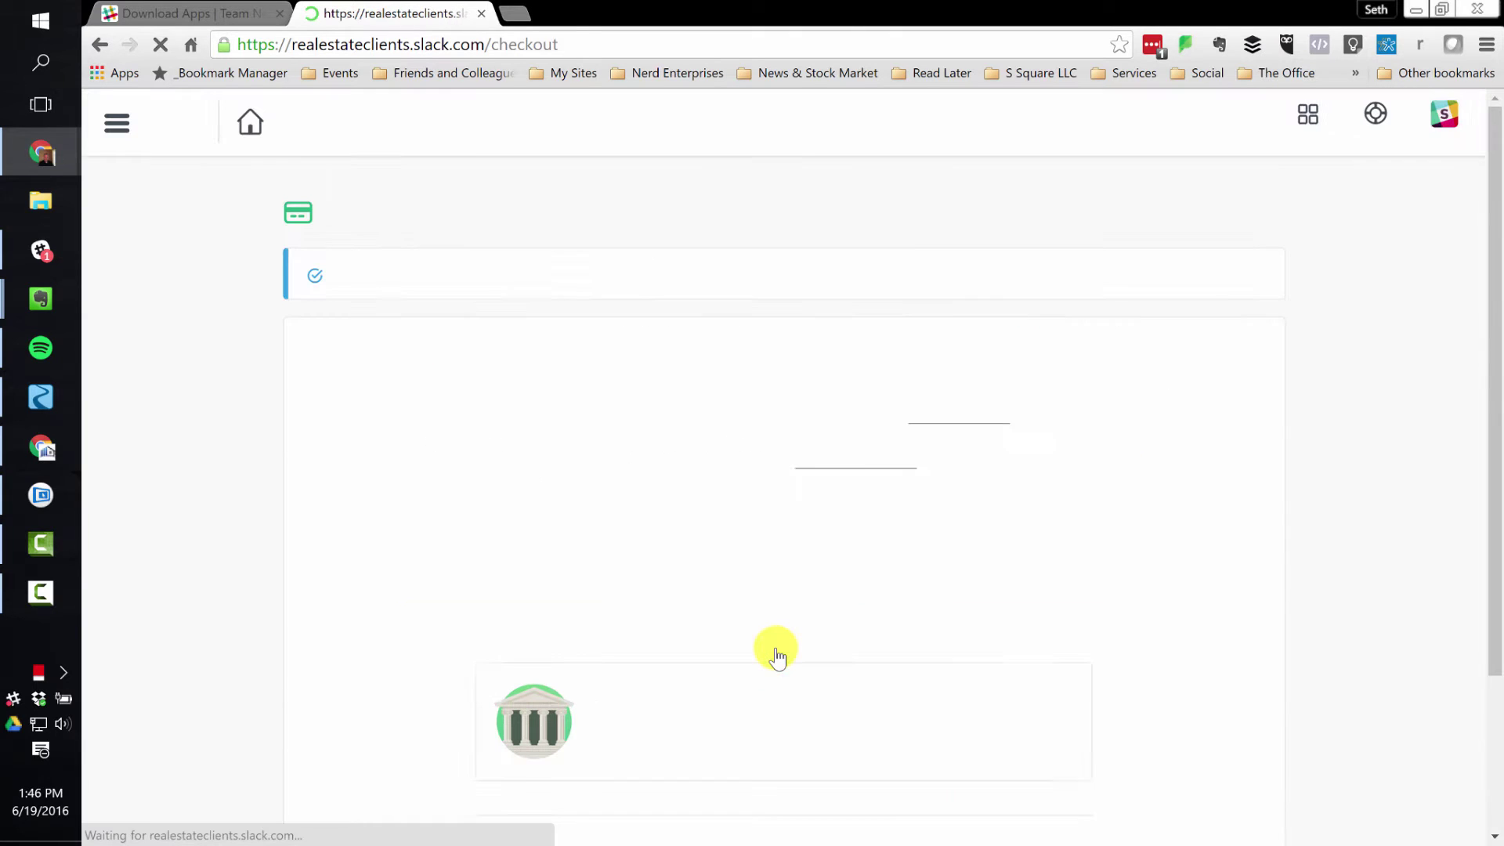
Step: Complete the $8 monthly purchase, review the paid invoice, and return to the desktop app
scroll(787, 648, "down", 8)
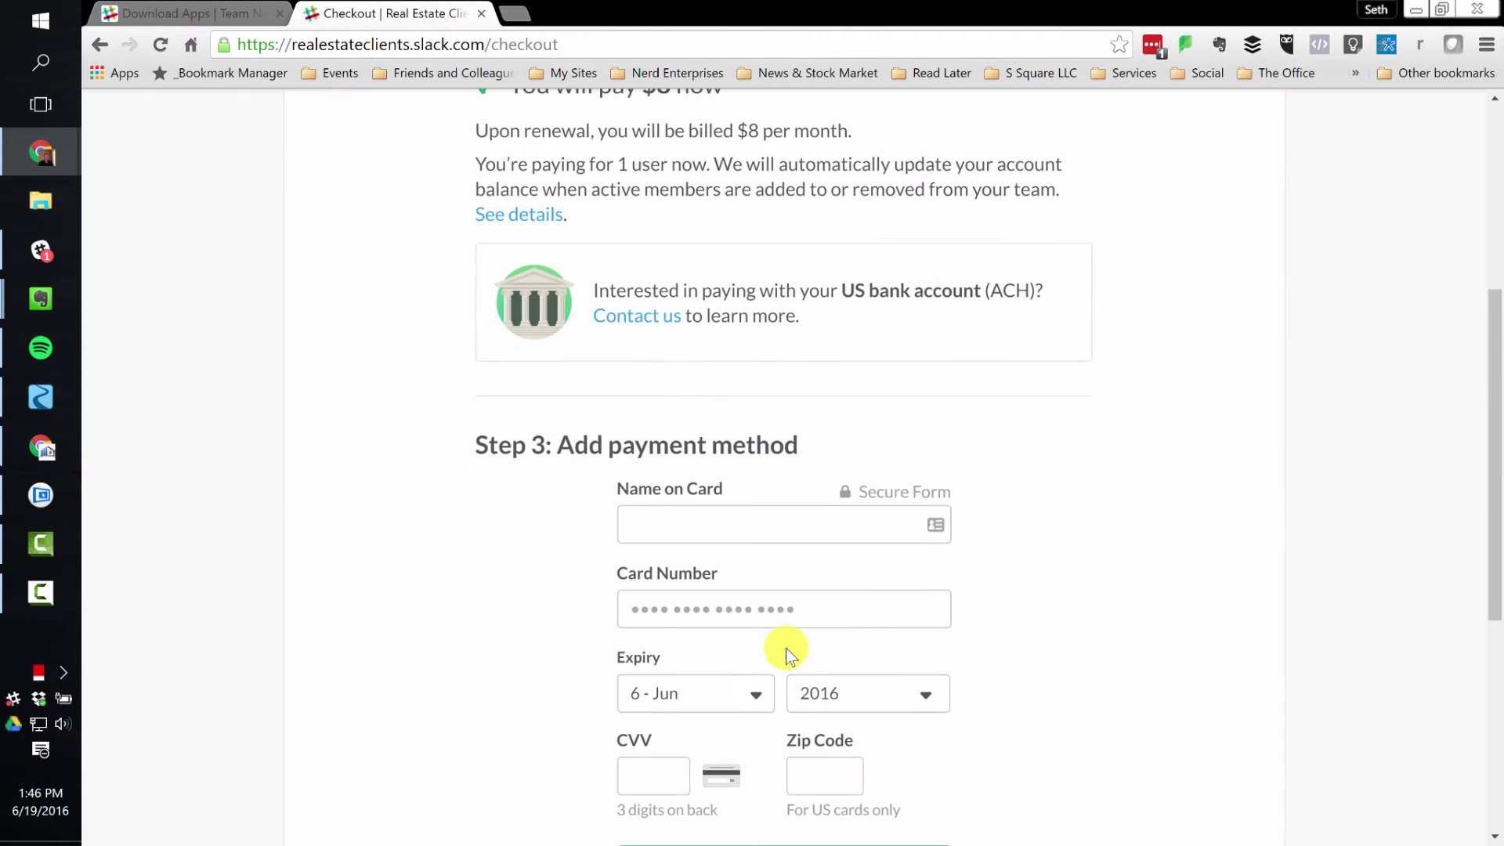
left_click(768, 680)
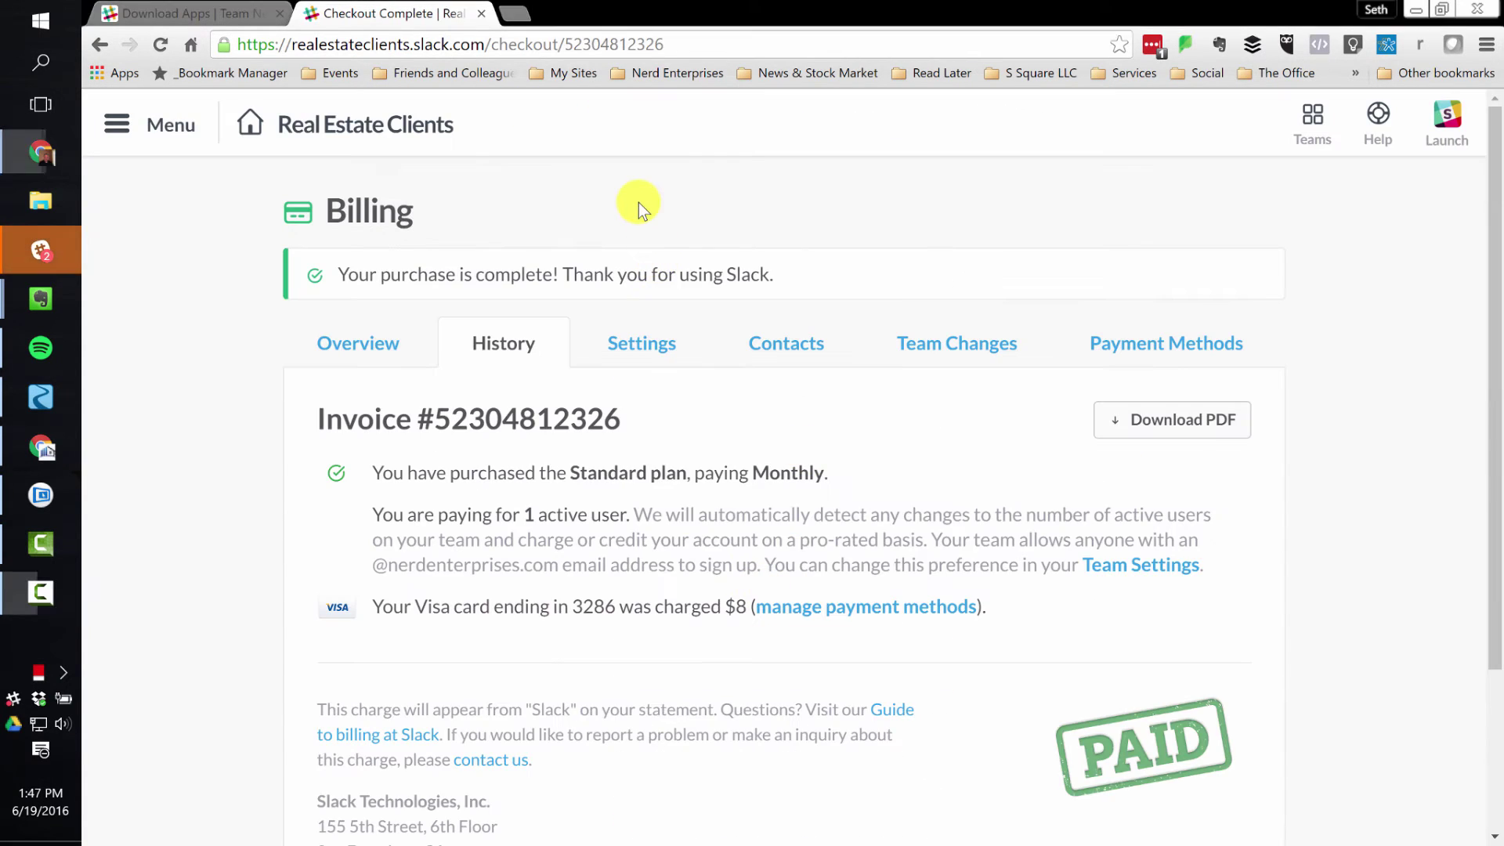
scroll(583, 408, "down", 1)
scroll(582, 421, "down", 2)
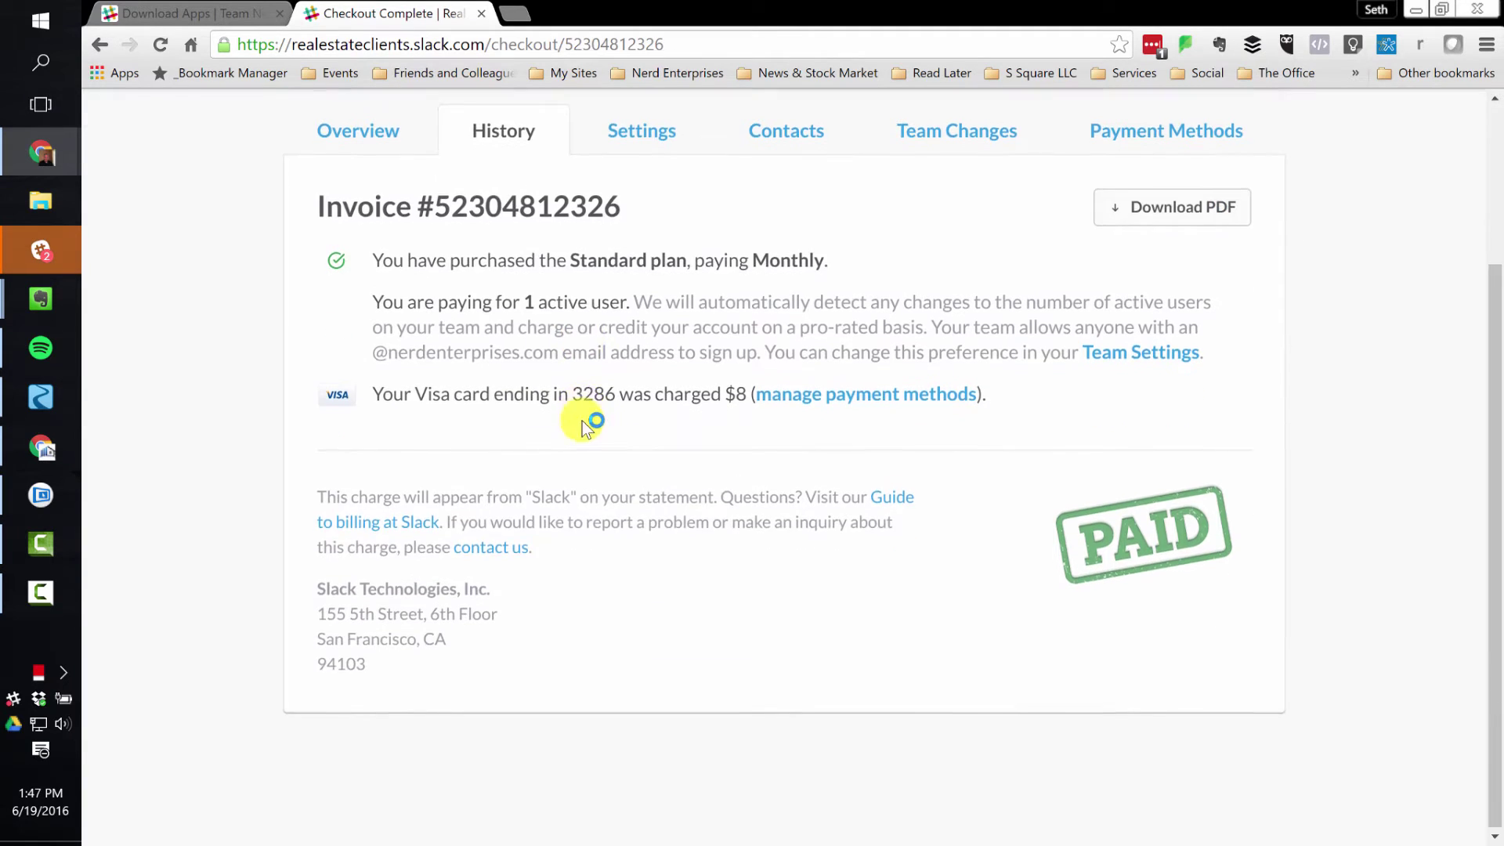
scroll(582, 422, "up", 3)
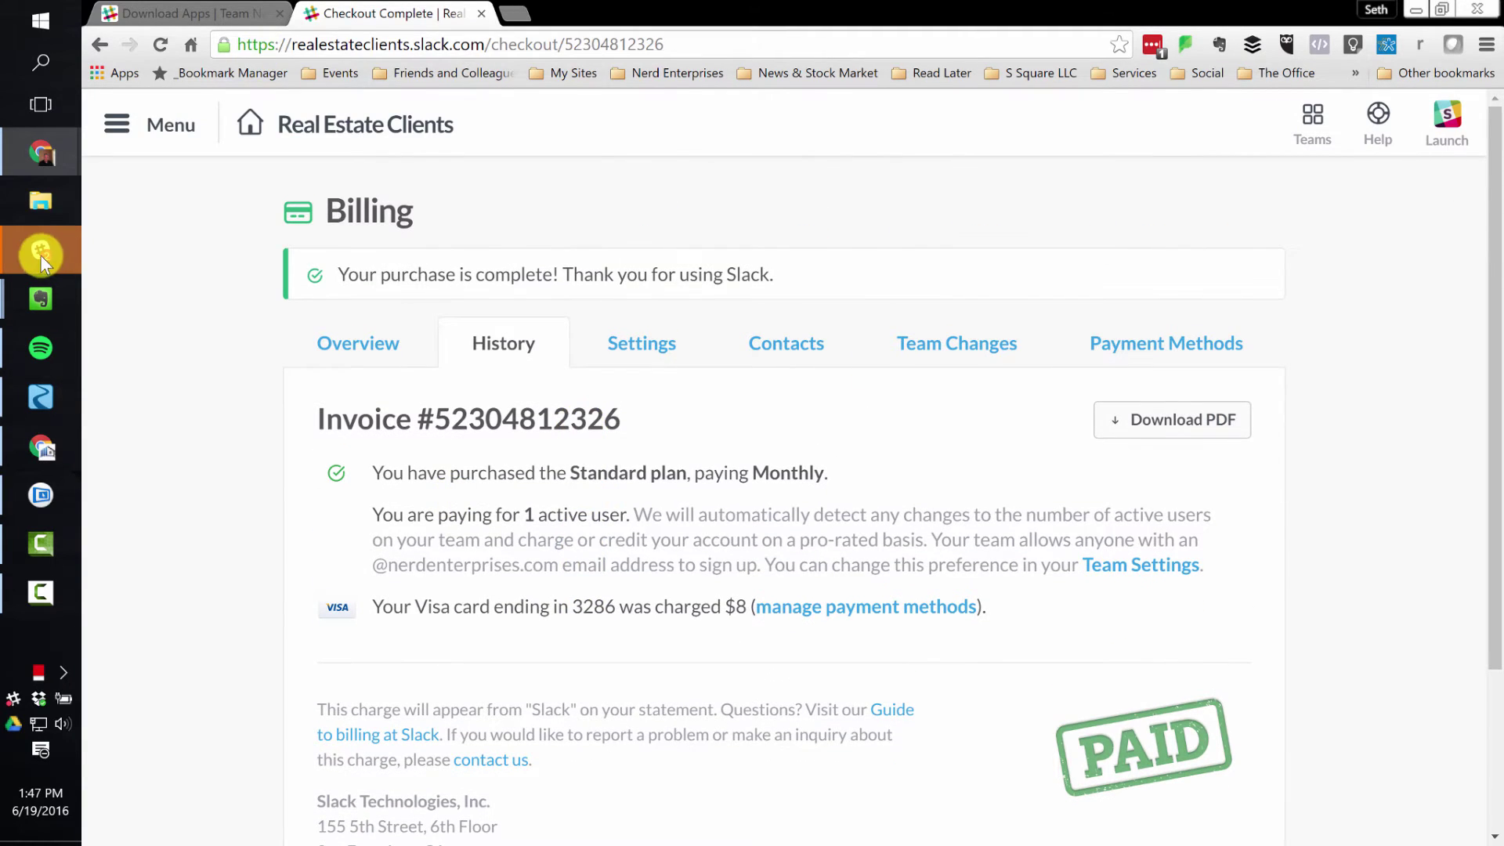
left_click(40, 251)
left_click(227, 273)
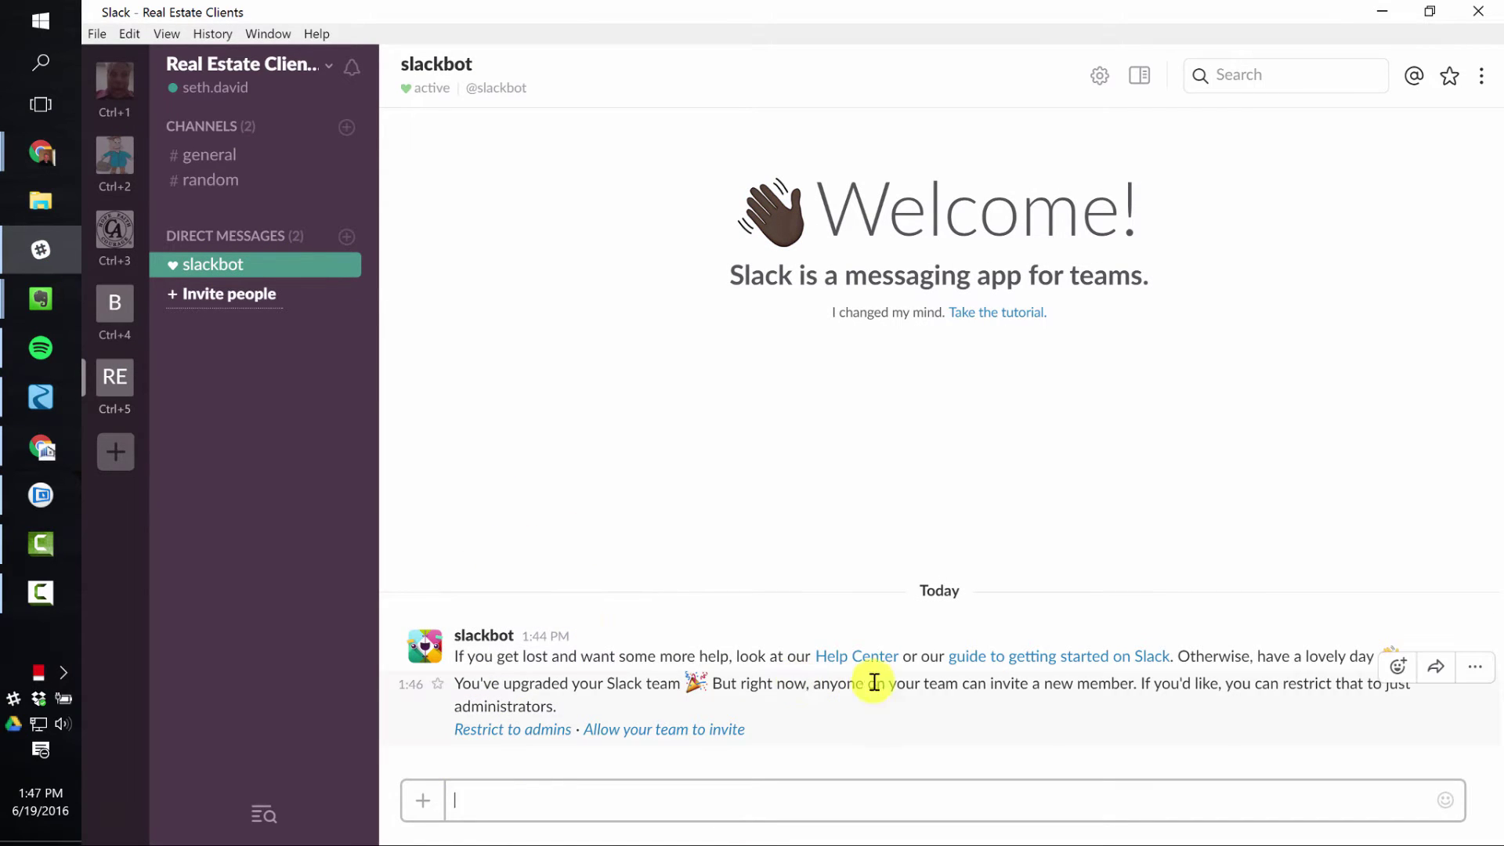
left_click(200, 167)
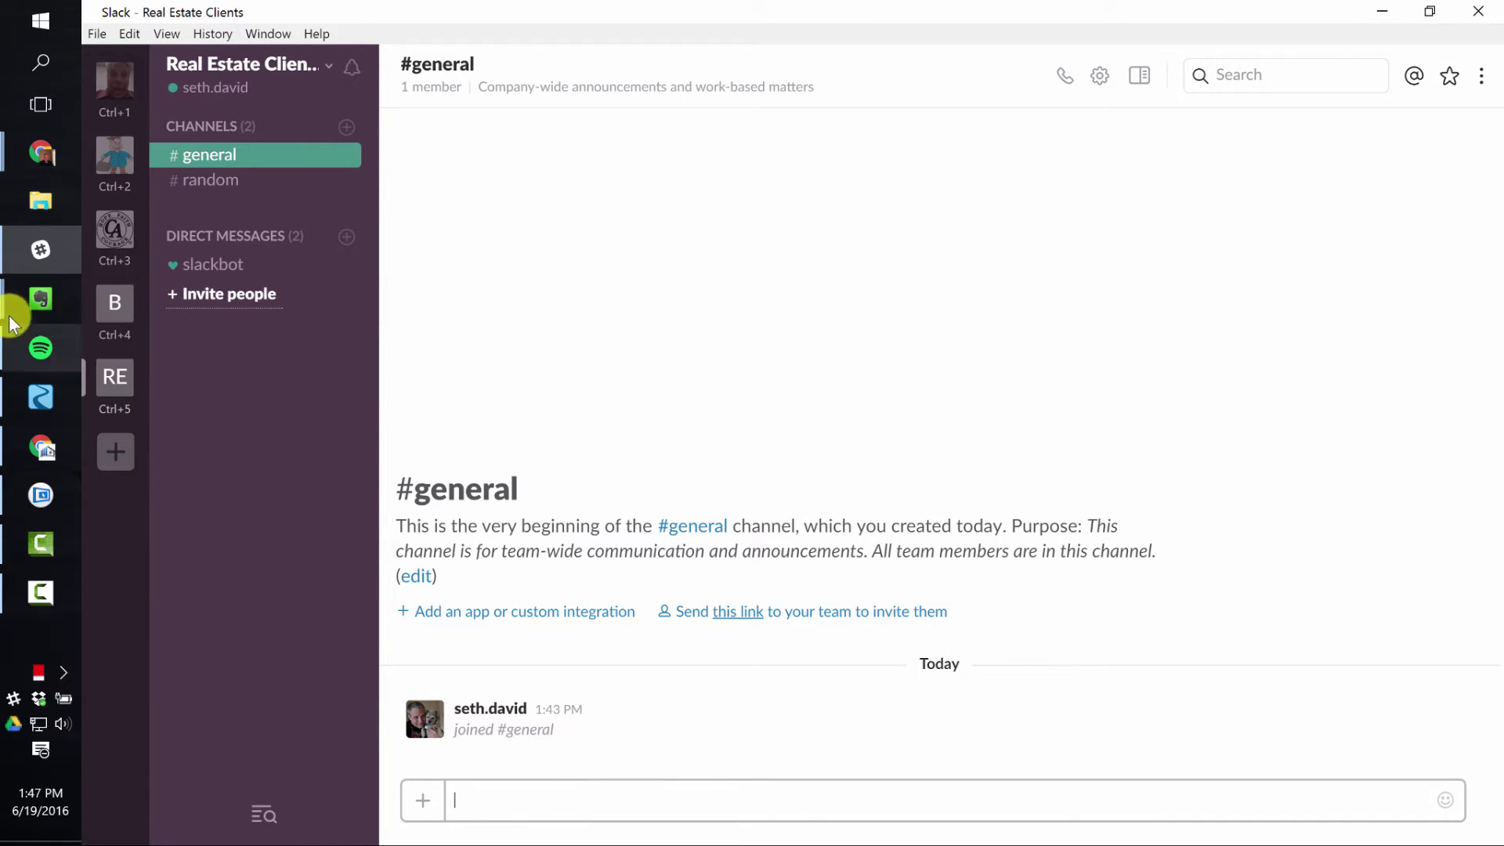
left_click(184, 422)
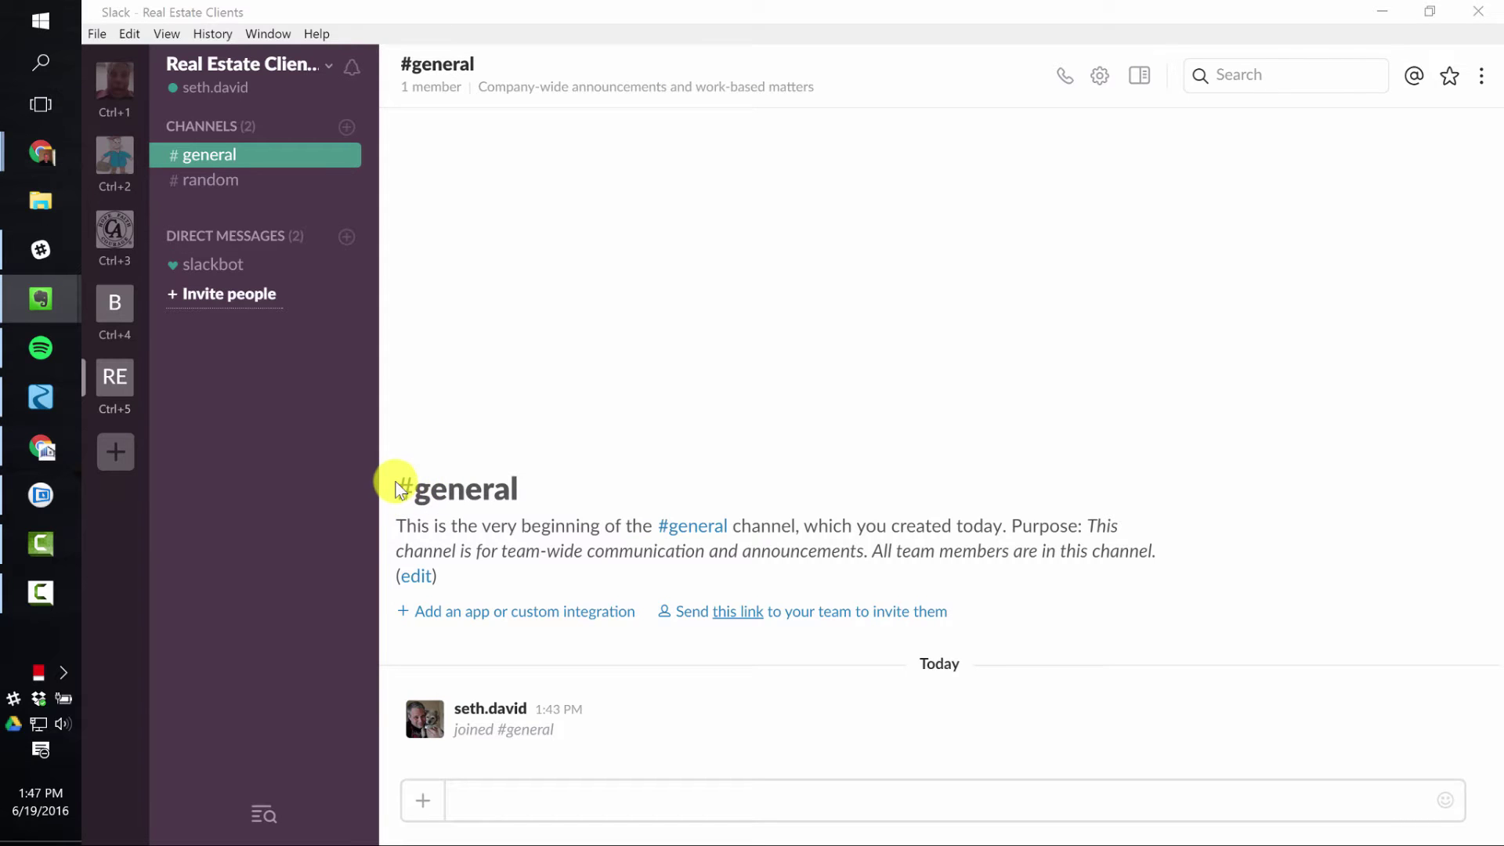
Step: Start a new channel and name it 1234_main_street
left_click(346, 127)
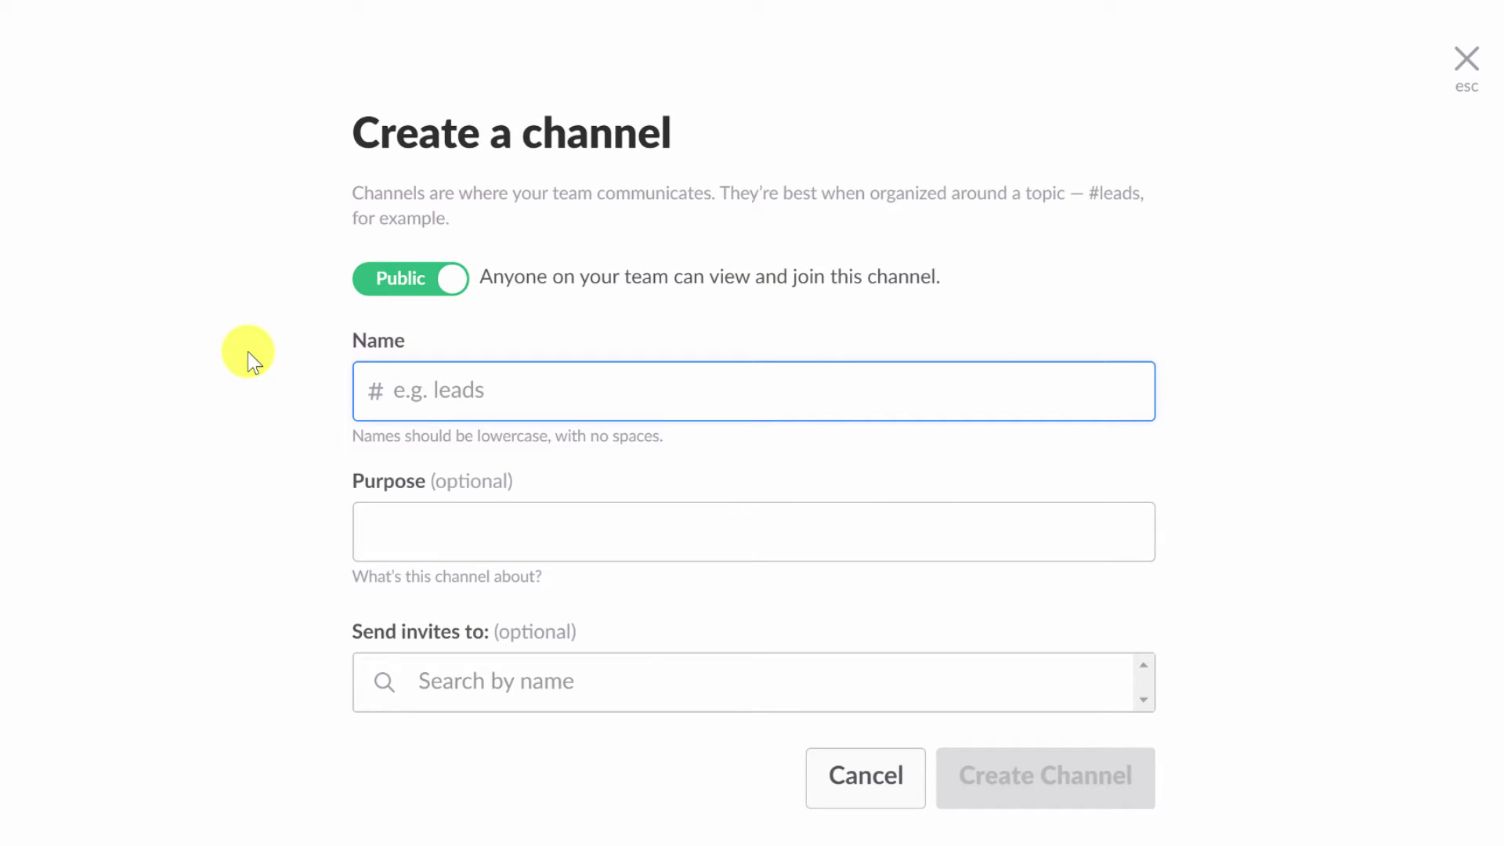
type("1234")
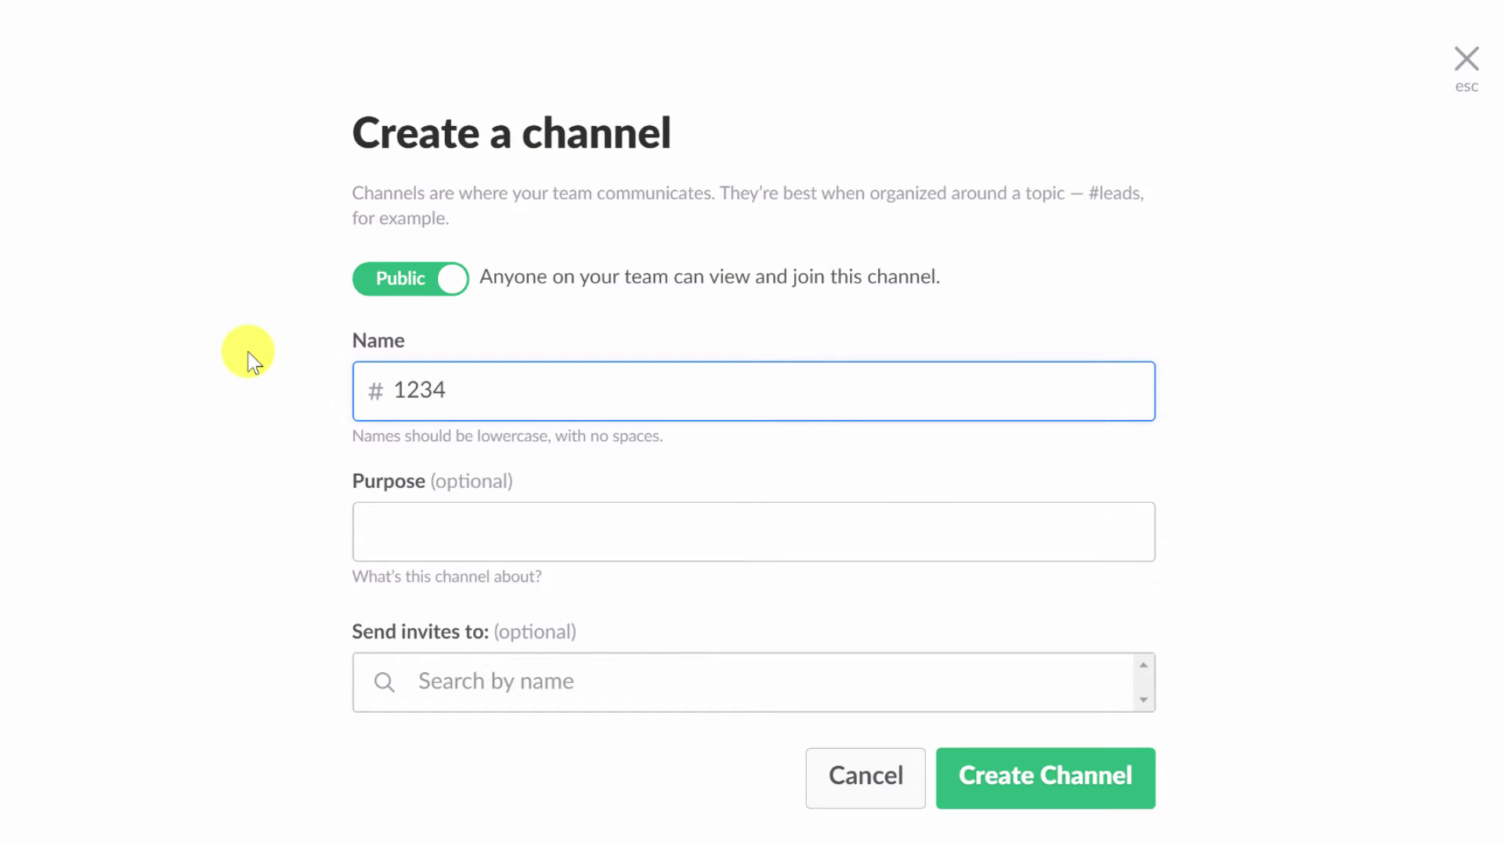
type(" Main Street")
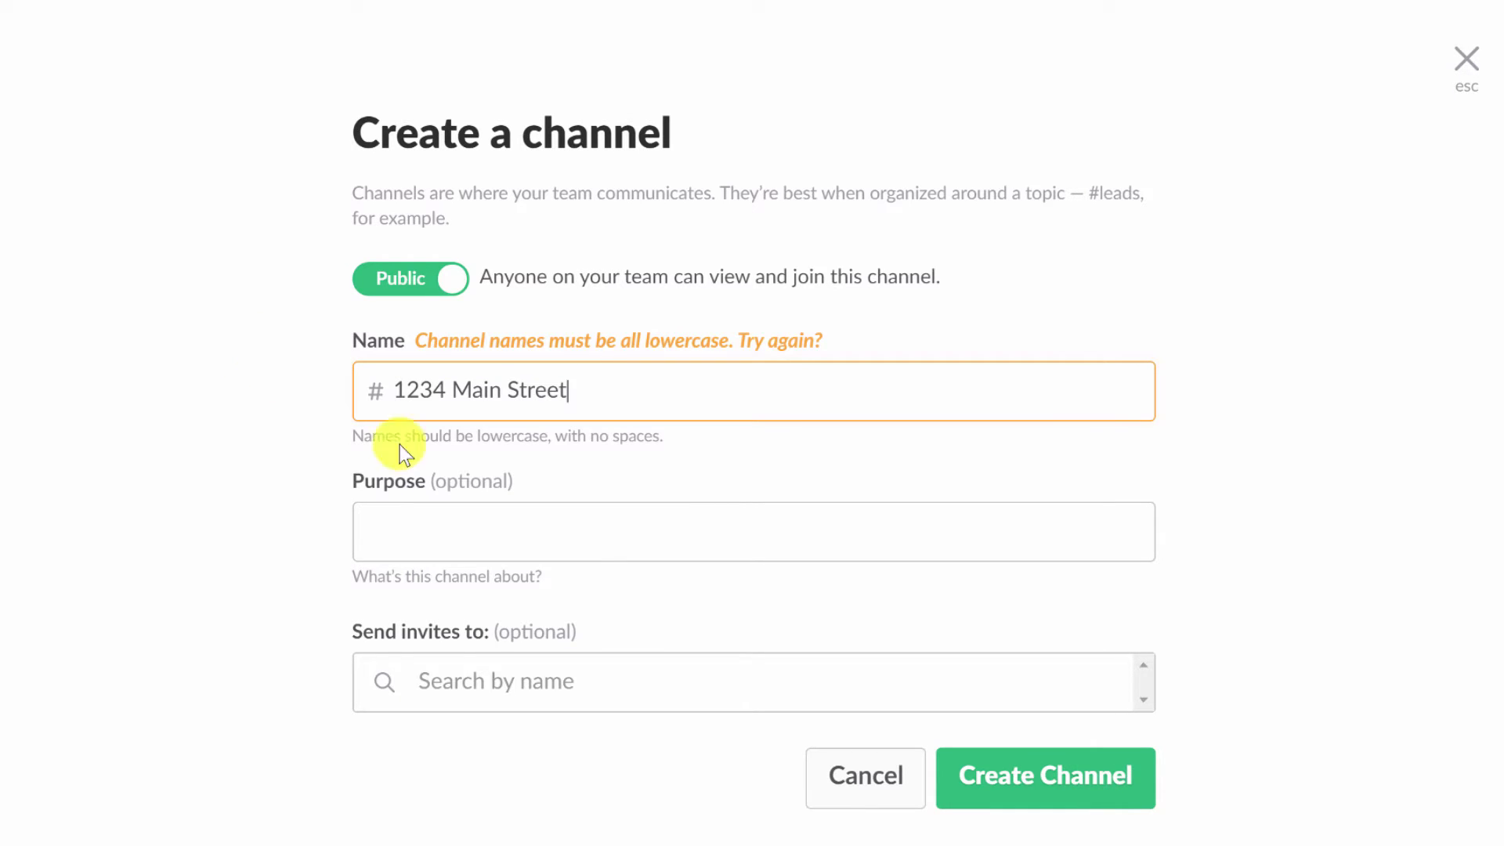
left_click(415, 540)
triple_click(645, 390)
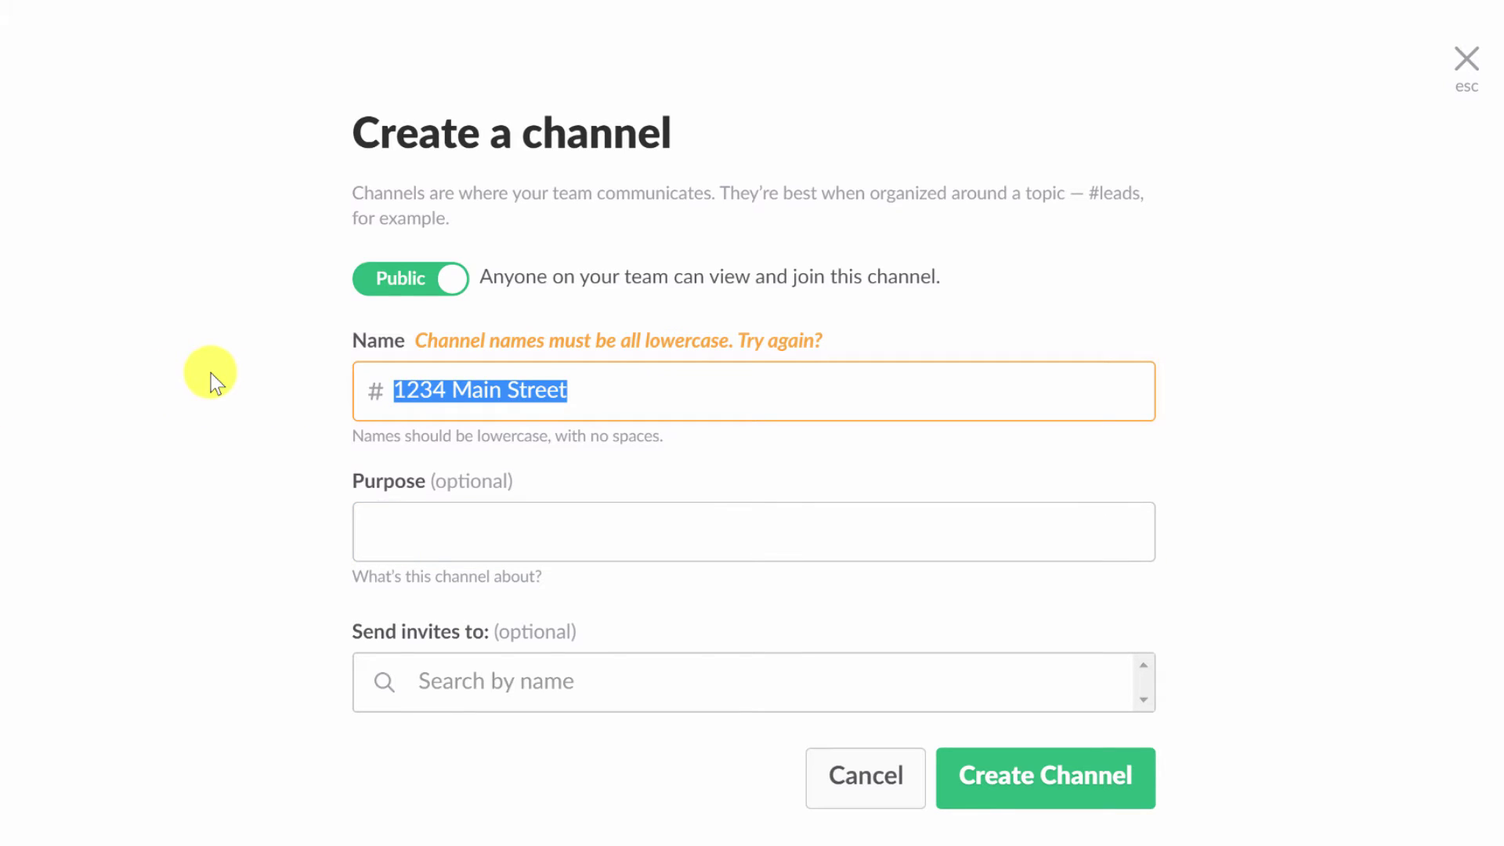
type("1234")
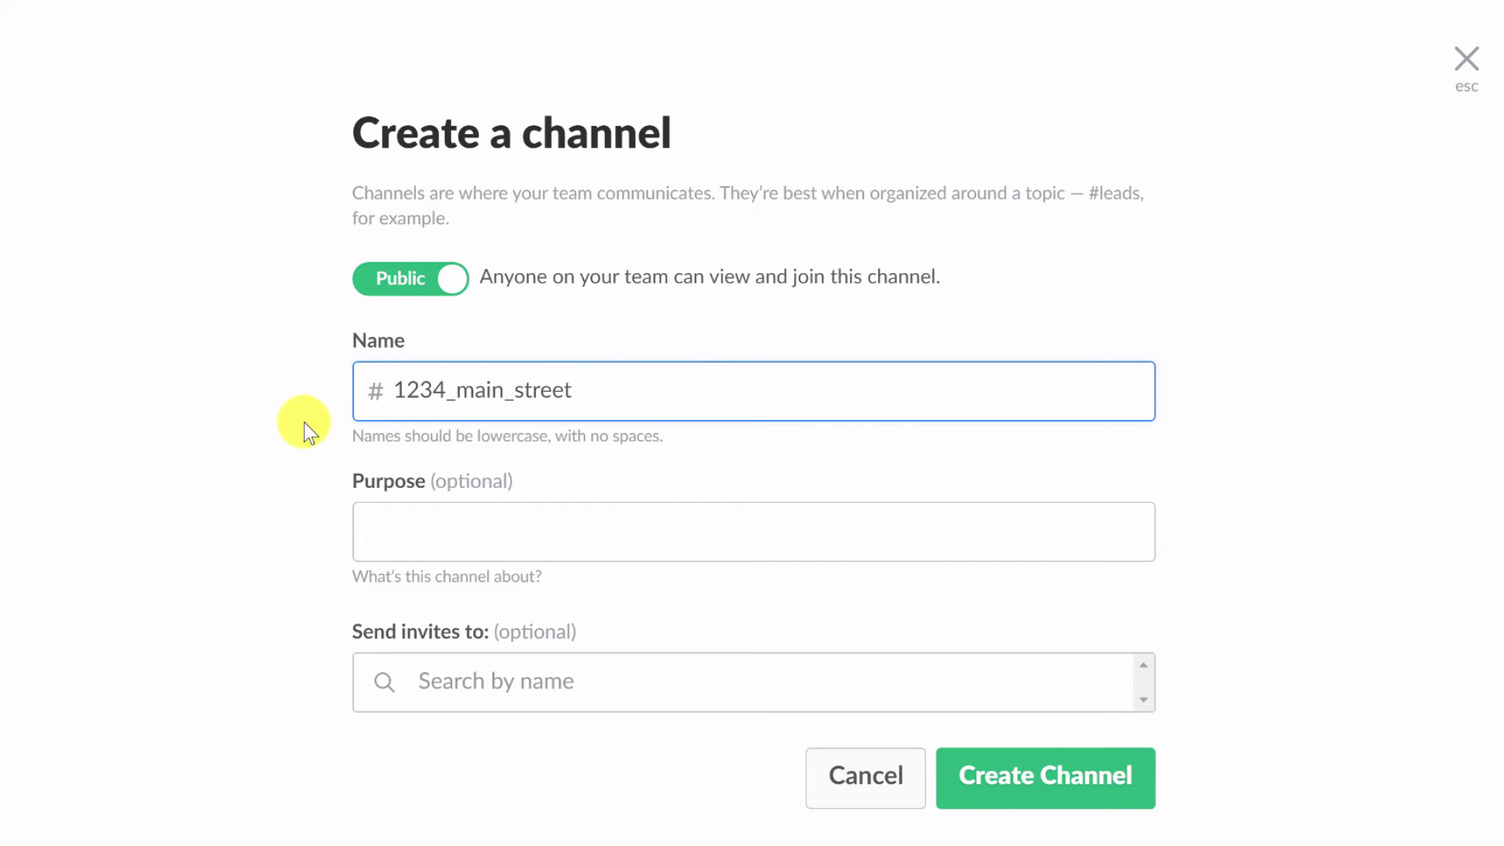
Step: Enter the purpose 'To track client communications re this listing' and leave the invite list empty
left_click(382, 535)
type("To ta")
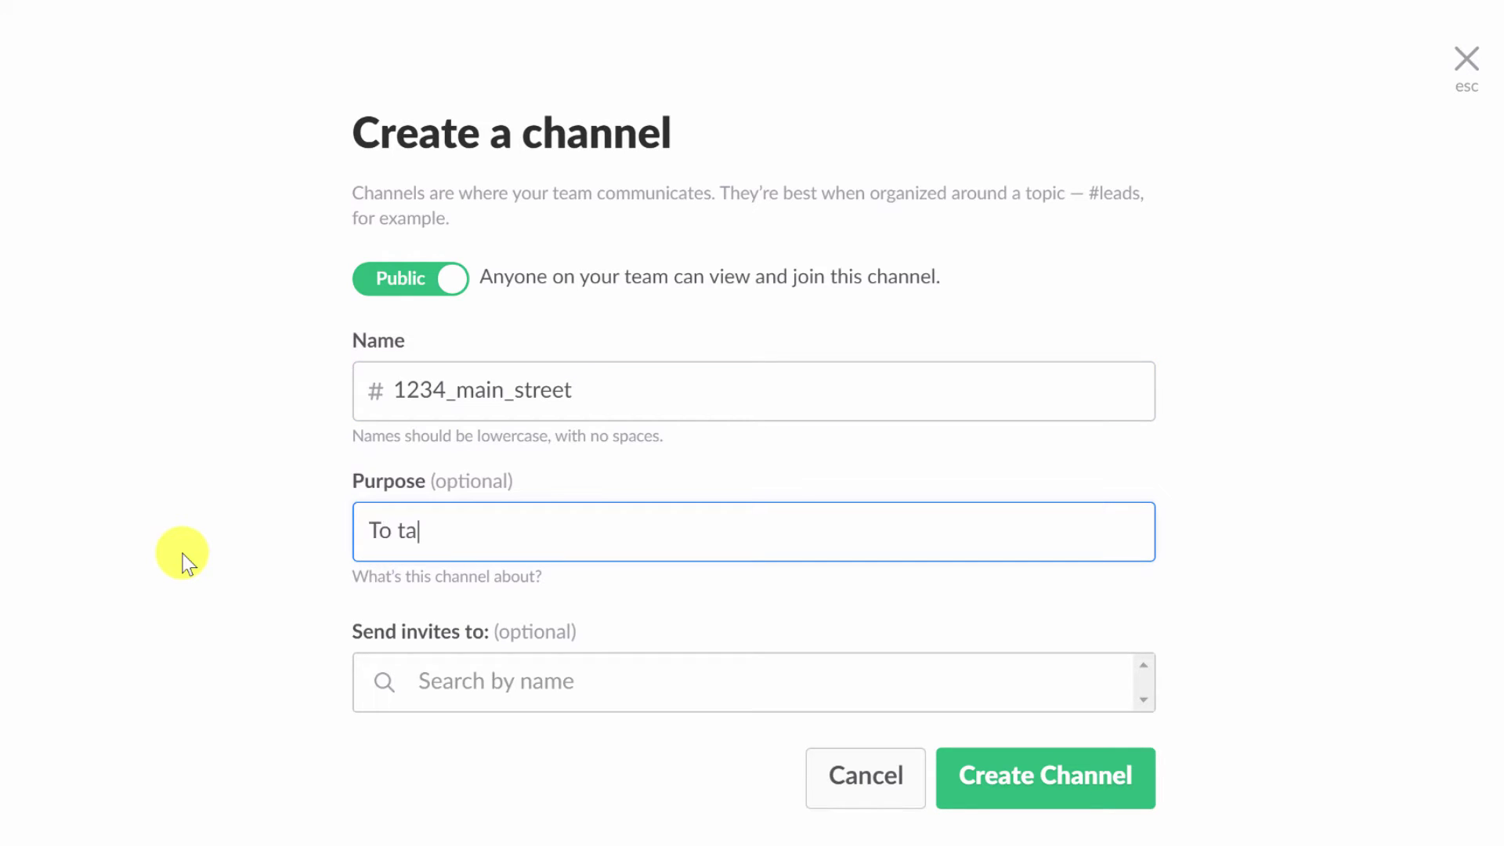
key("BackSpace")
type("rack client communica")
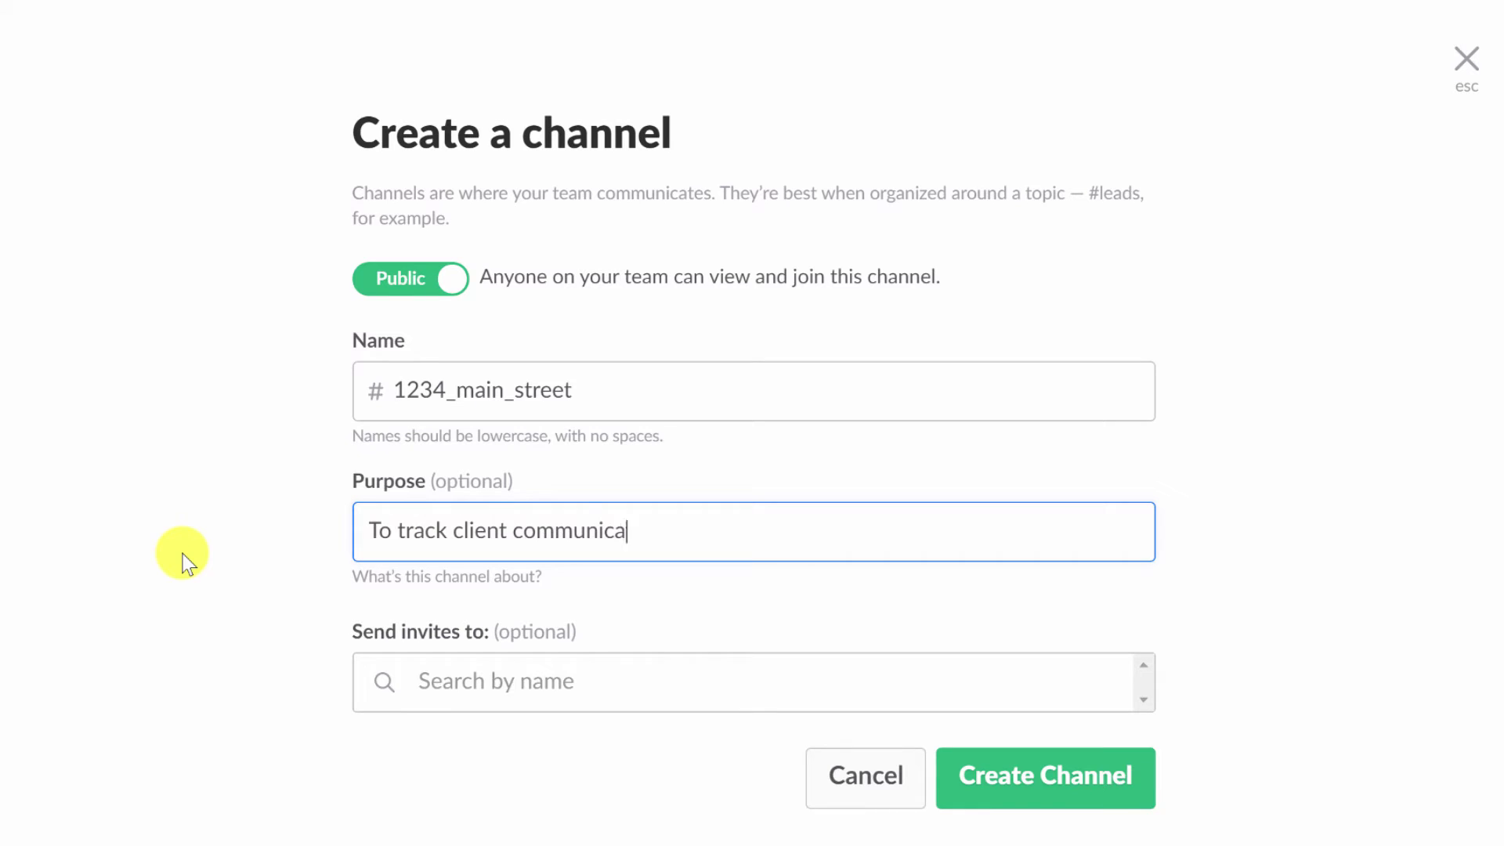
type("tions re this listing")
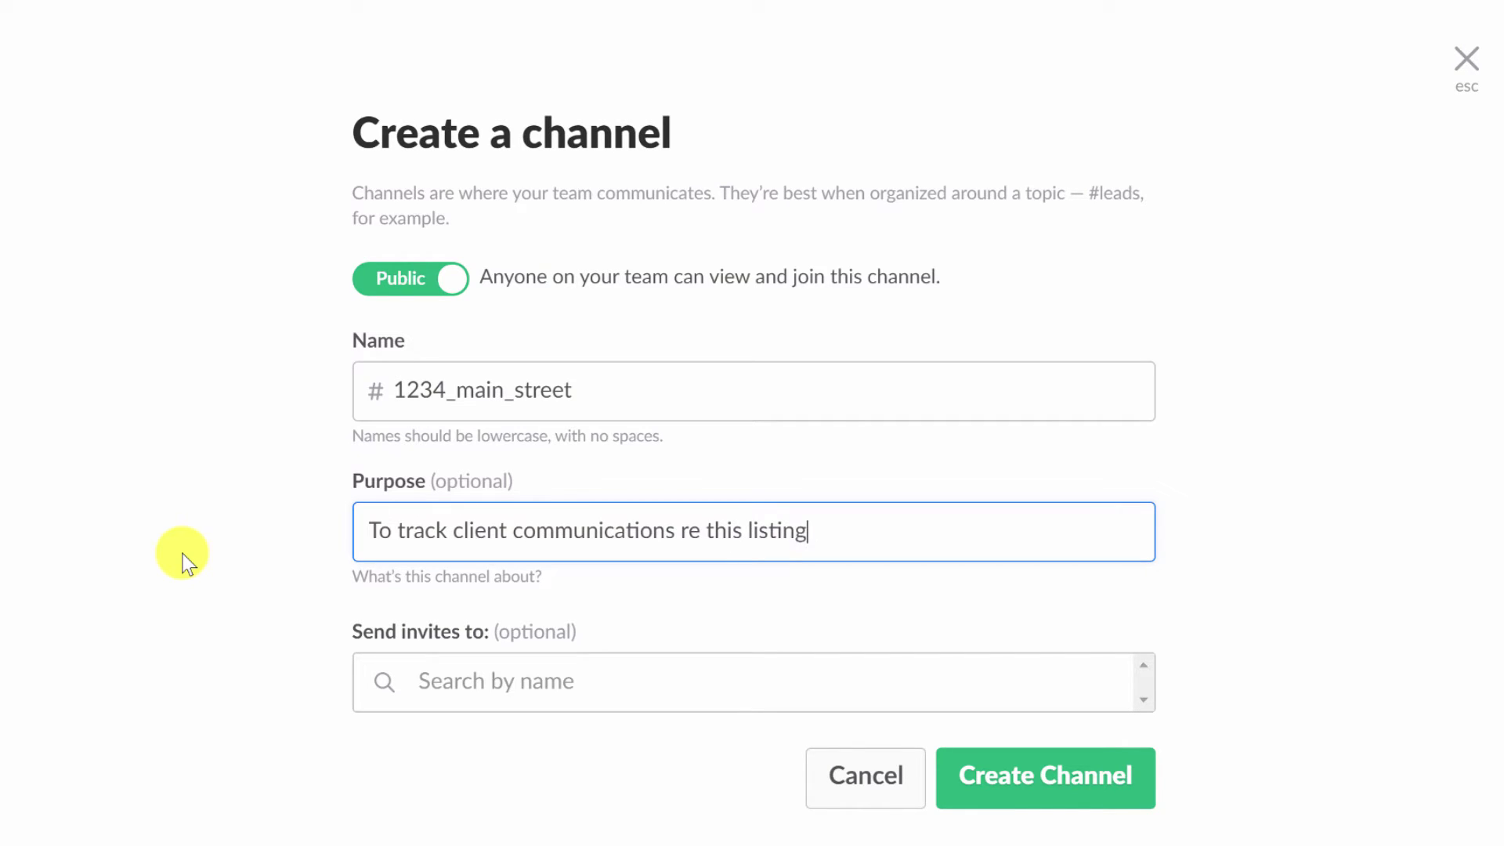
left_click(518, 684)
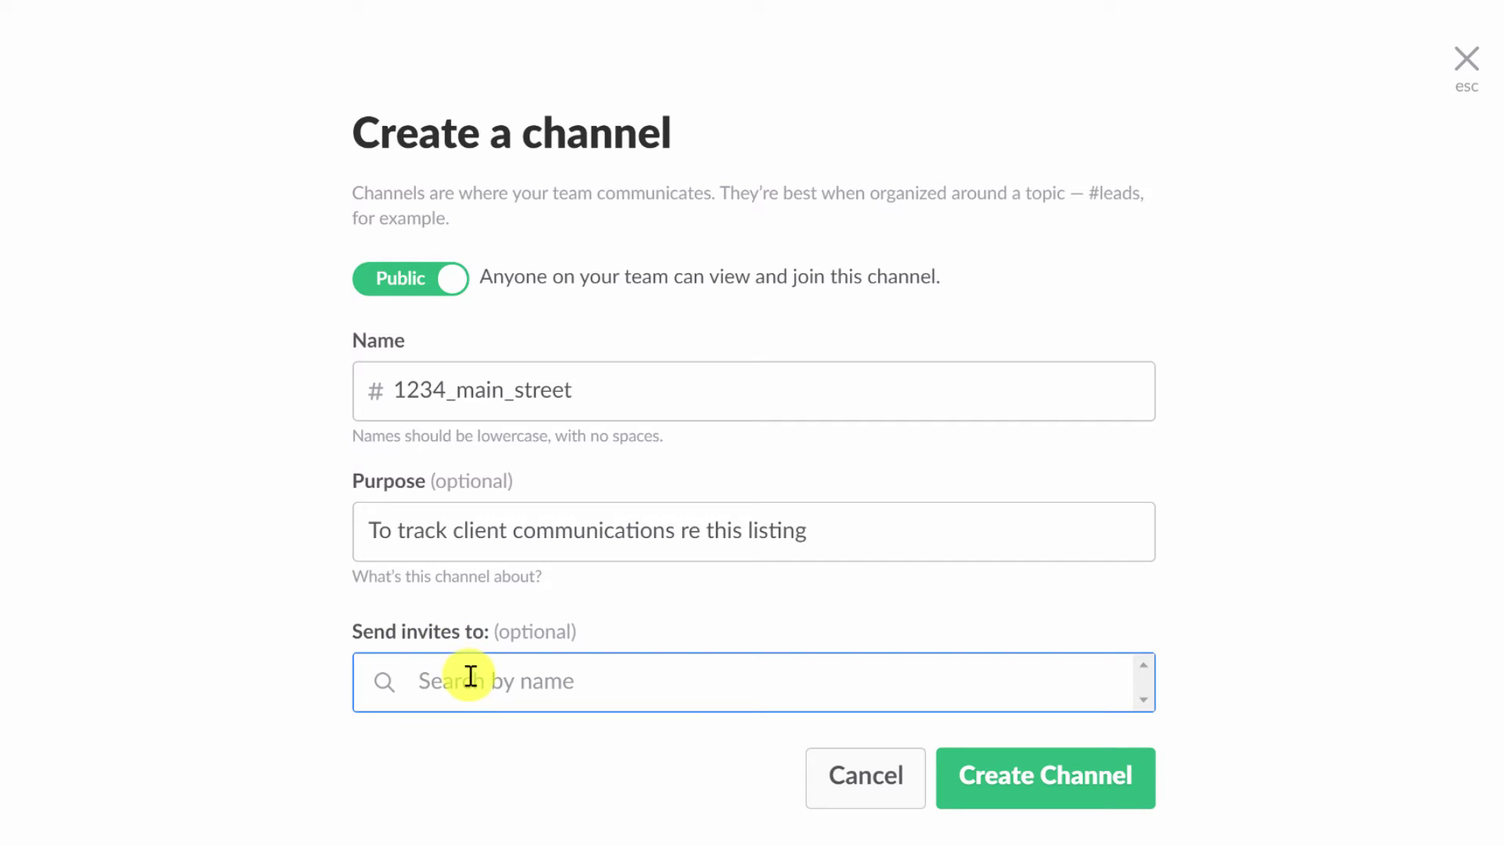
left_click(252, 423)
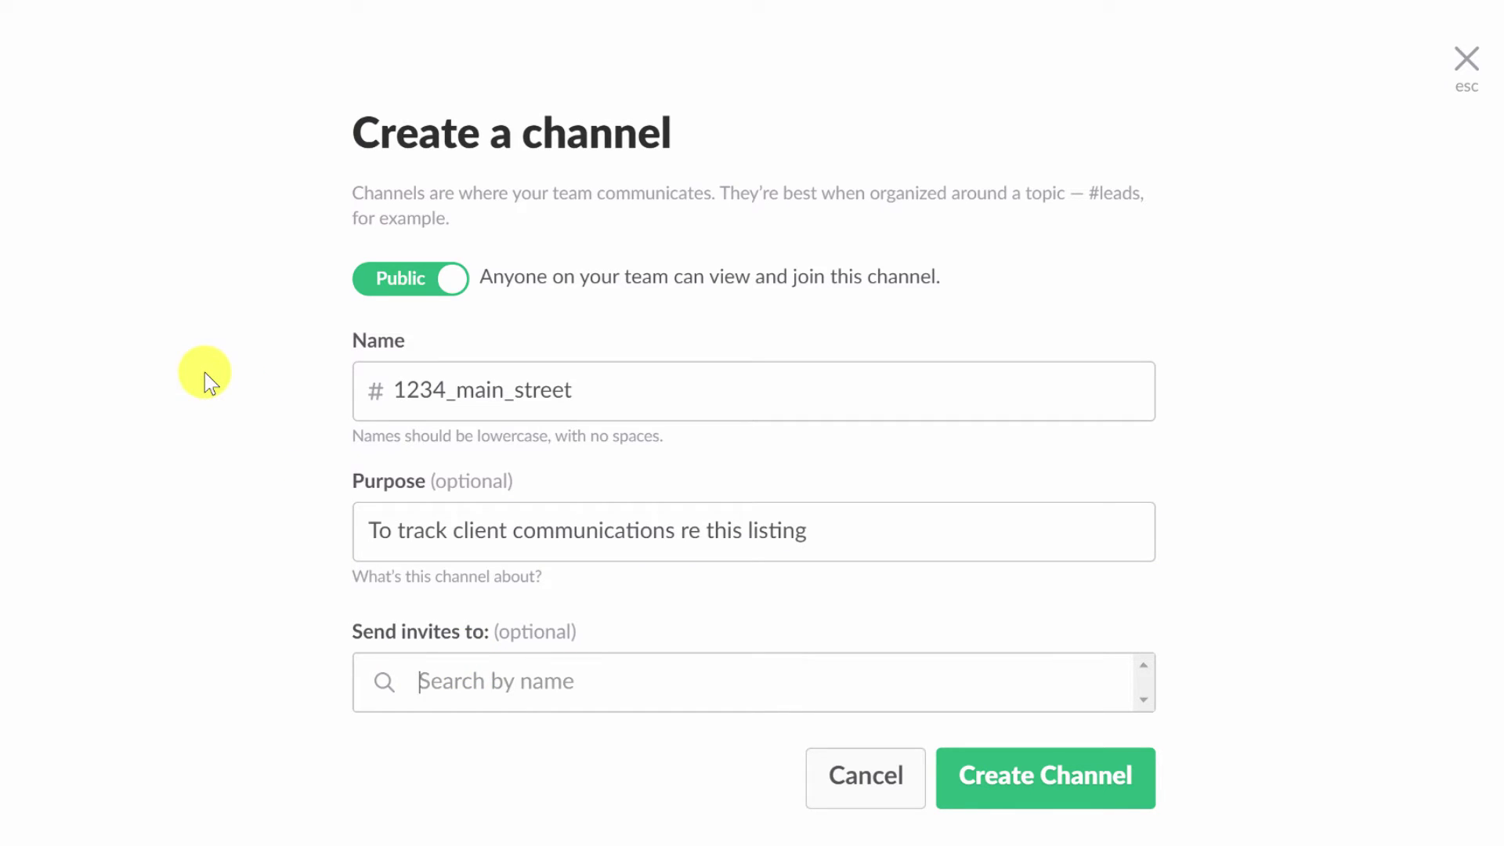
left_click(1020, 786)
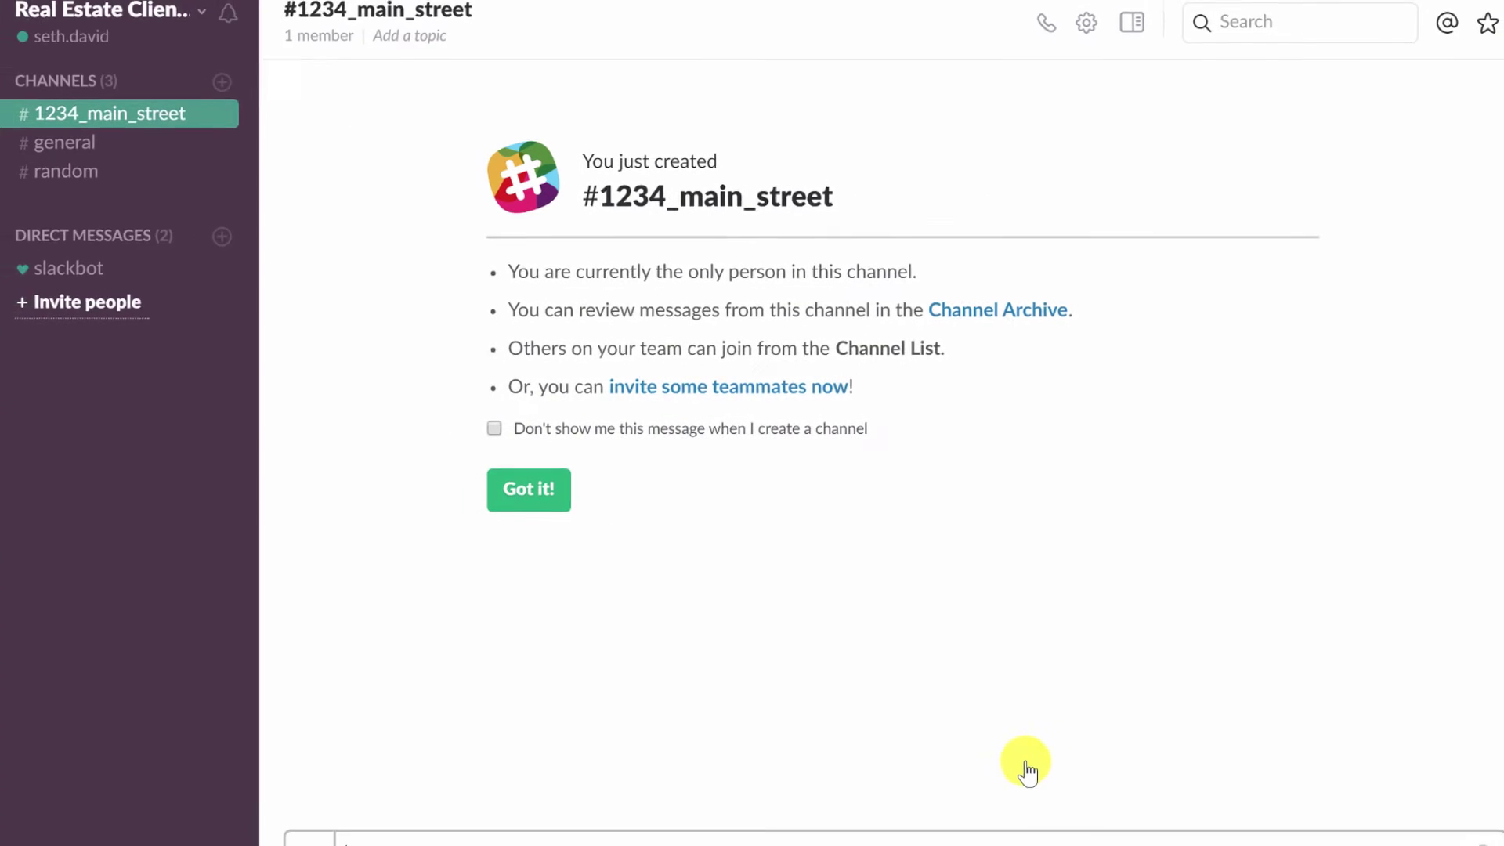
left_click(624, 481)
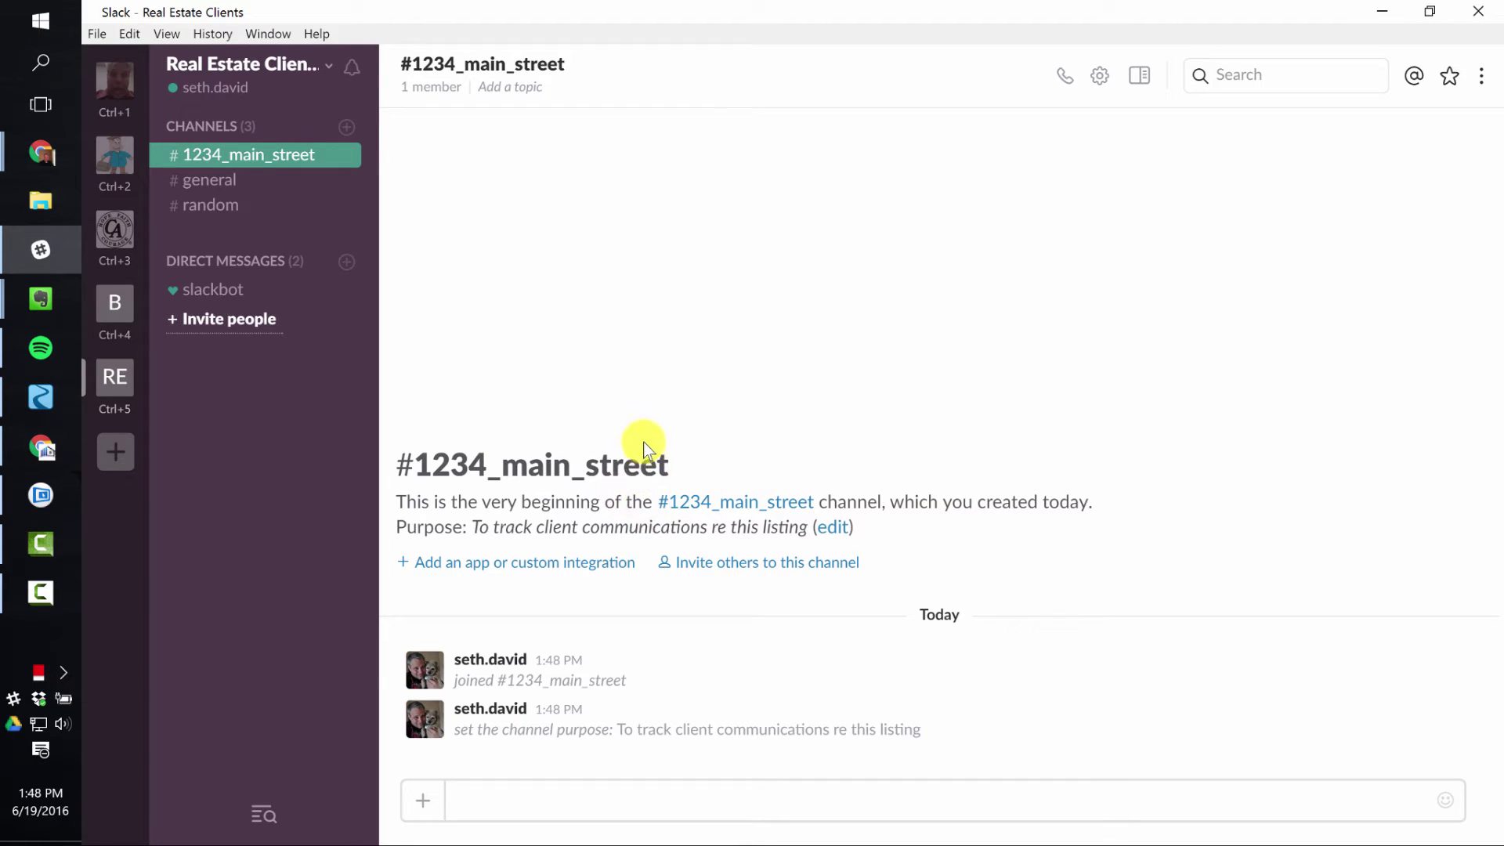
left_click(206, 180)
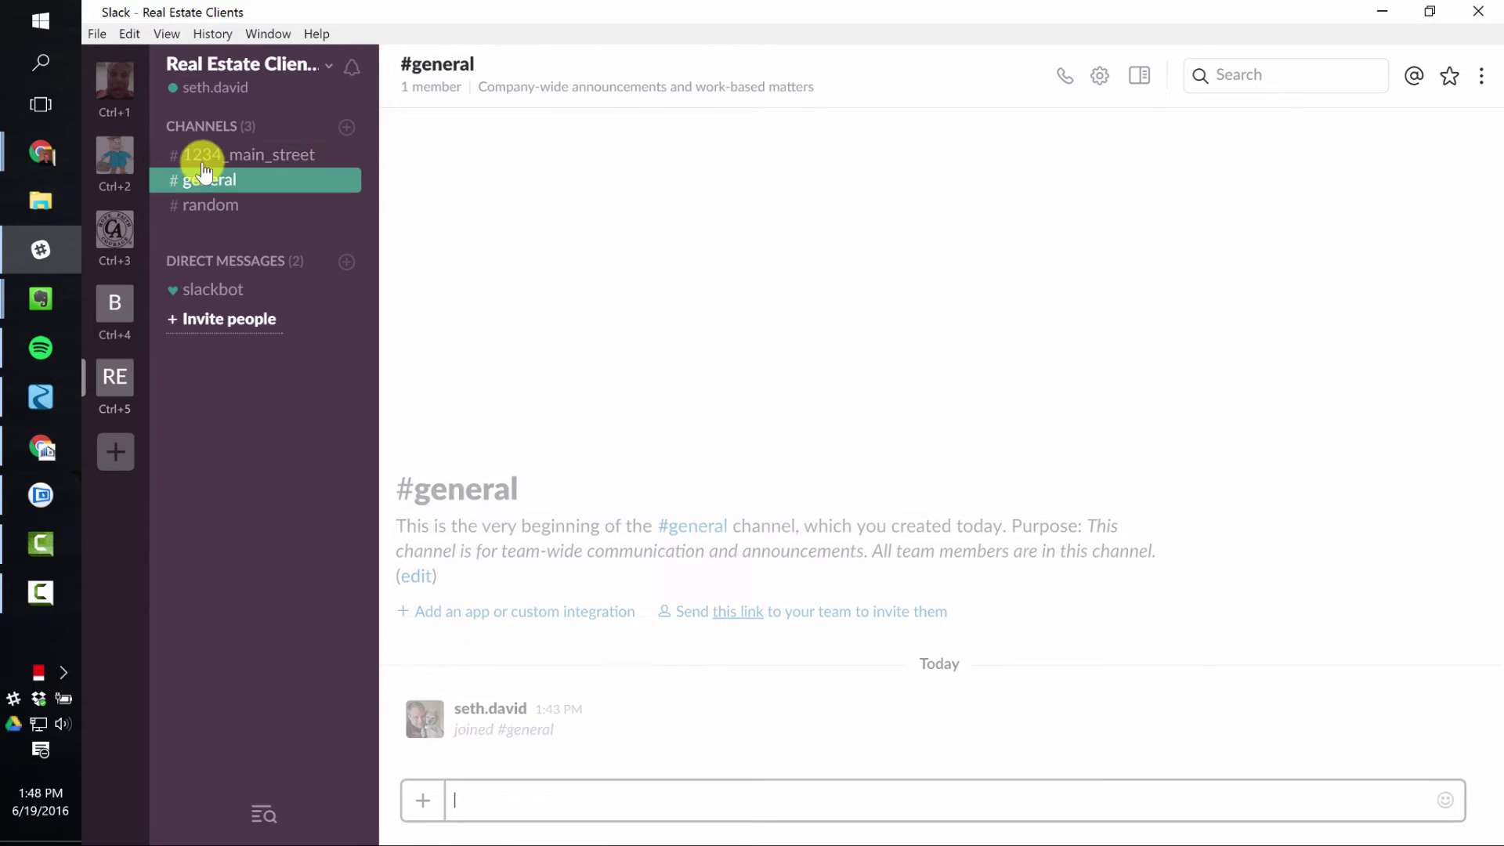
left_click(237, 157)
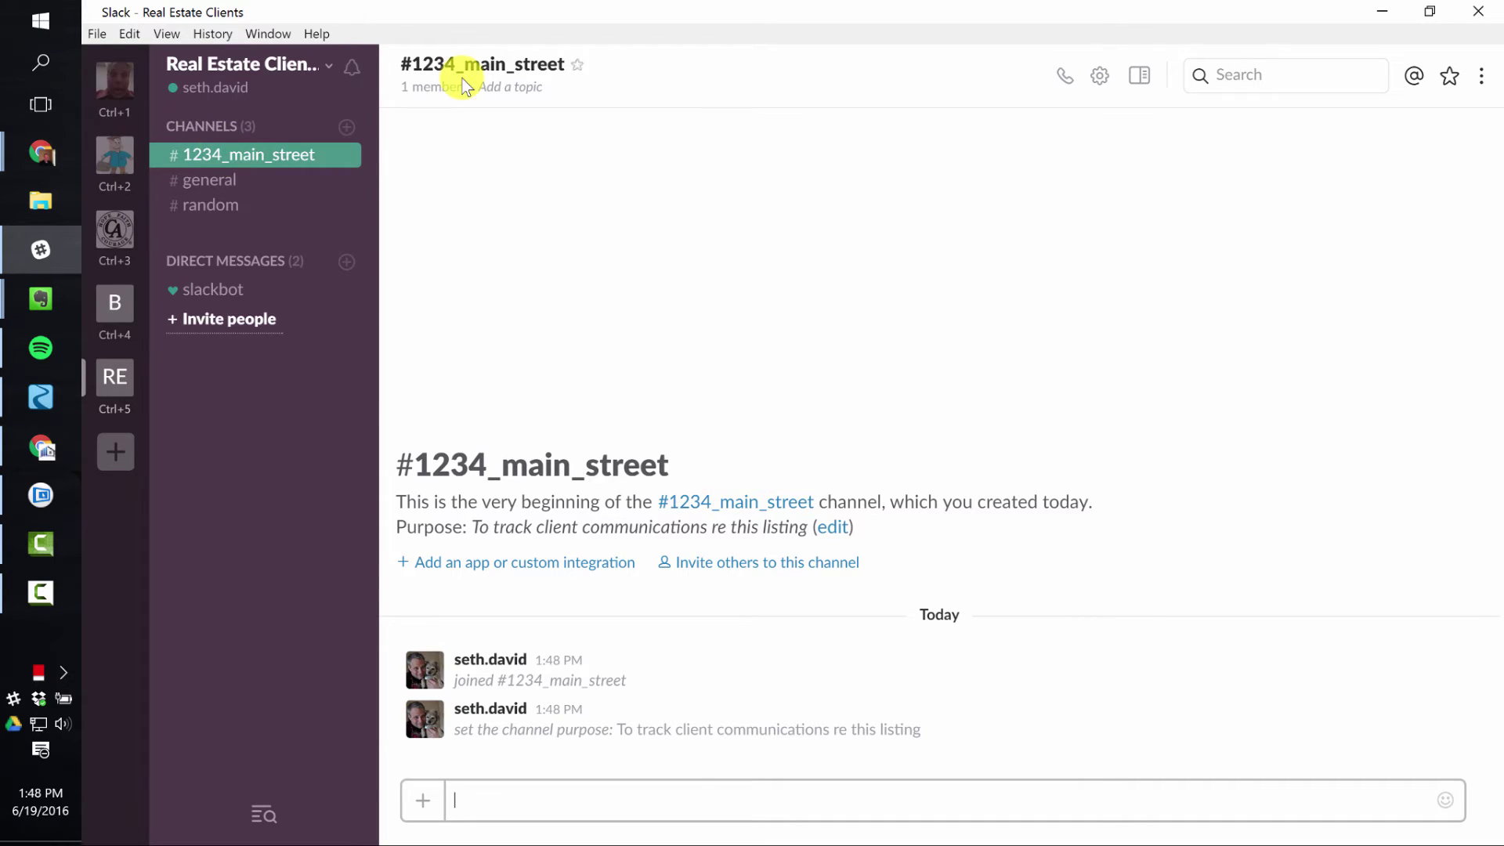
Step: Convert #1234_main_street to a private channel through the gear menu's additional options
left_click(1109, 82)
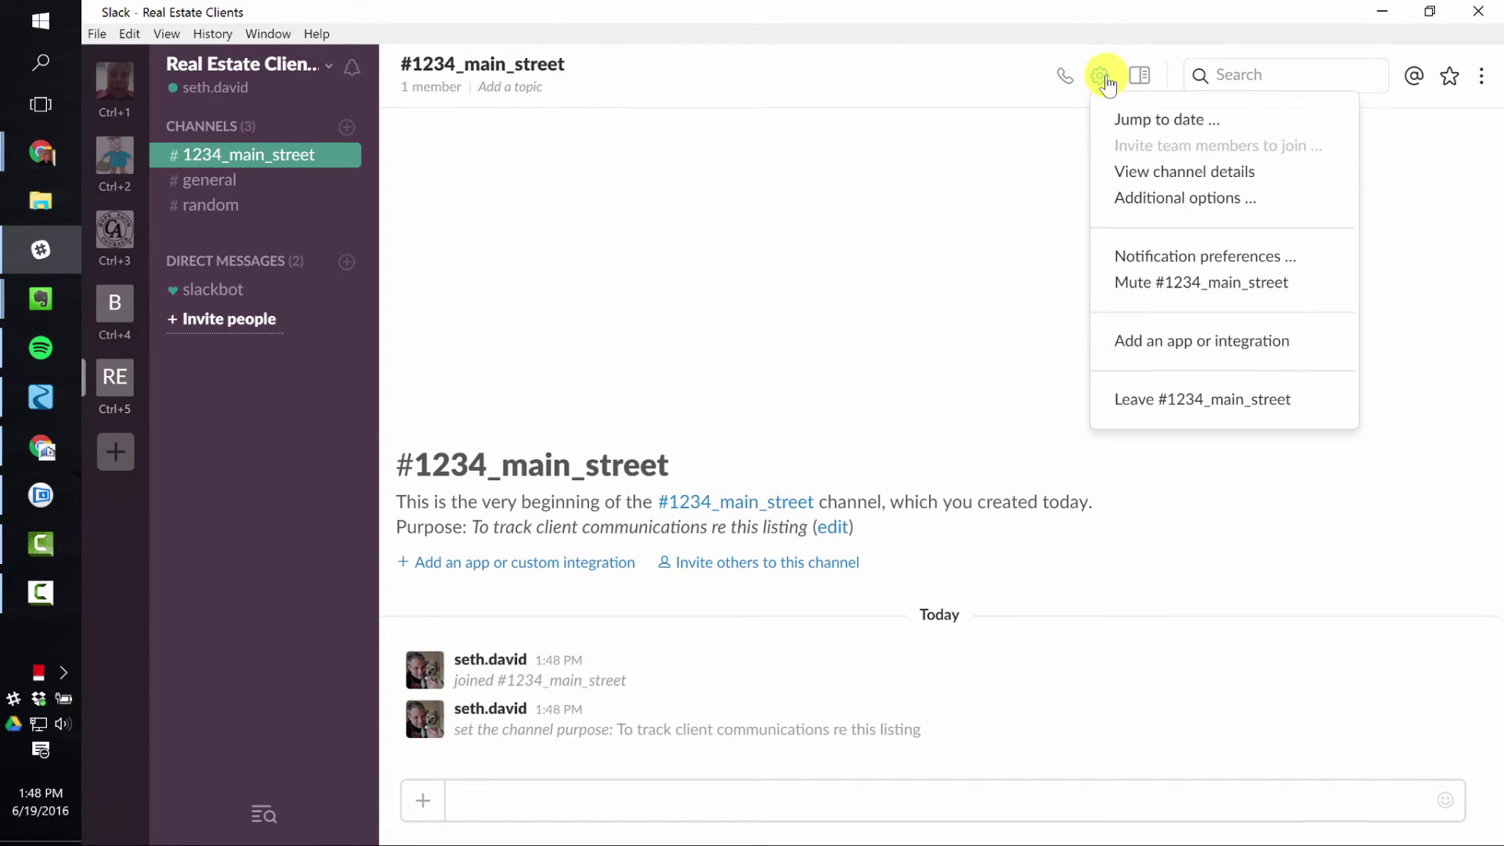
left_click(1211, 200)
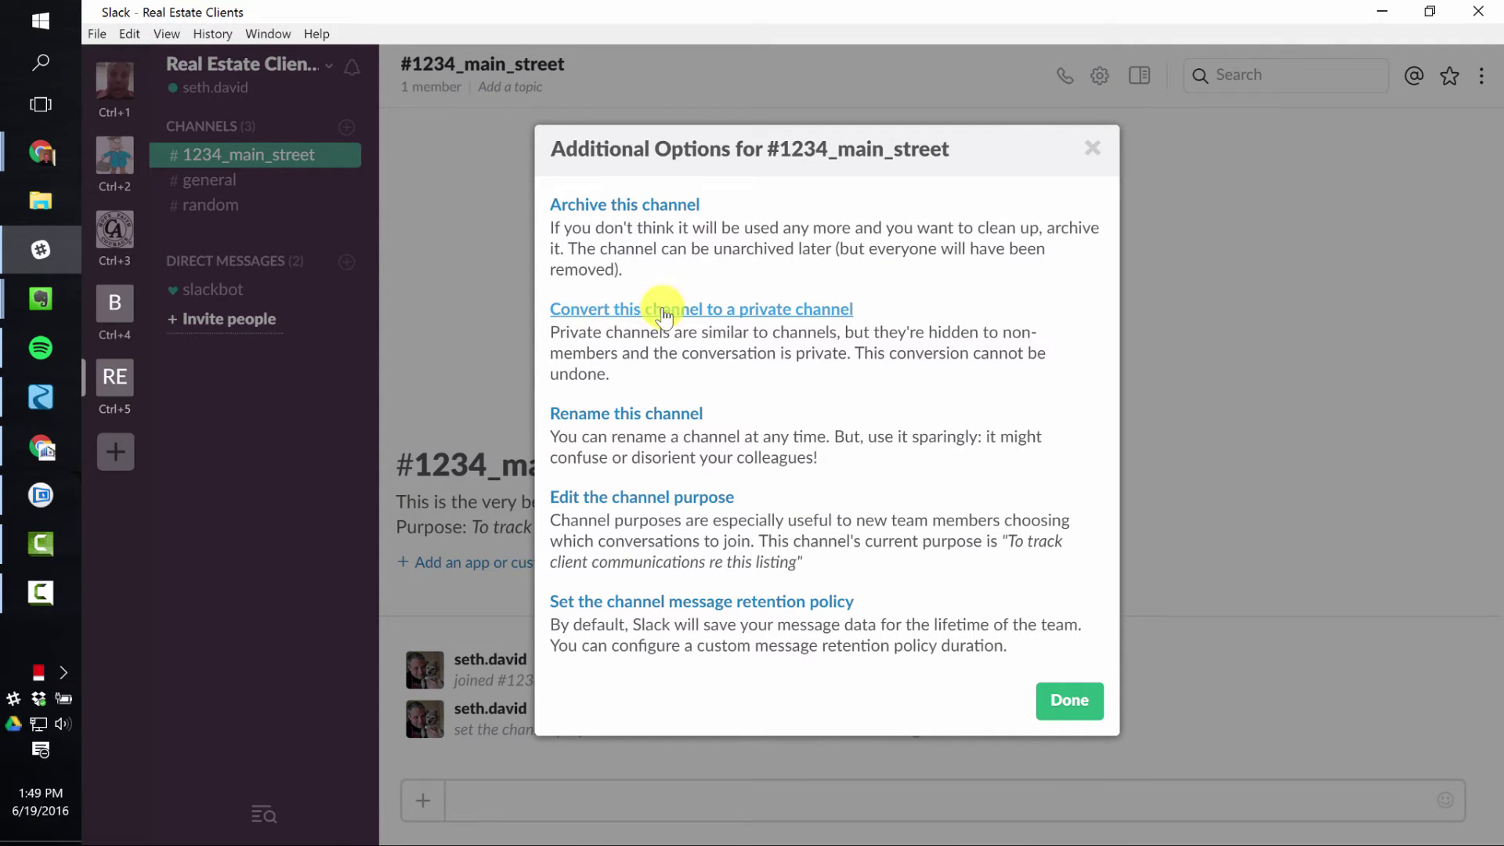
left_click(746, 312)
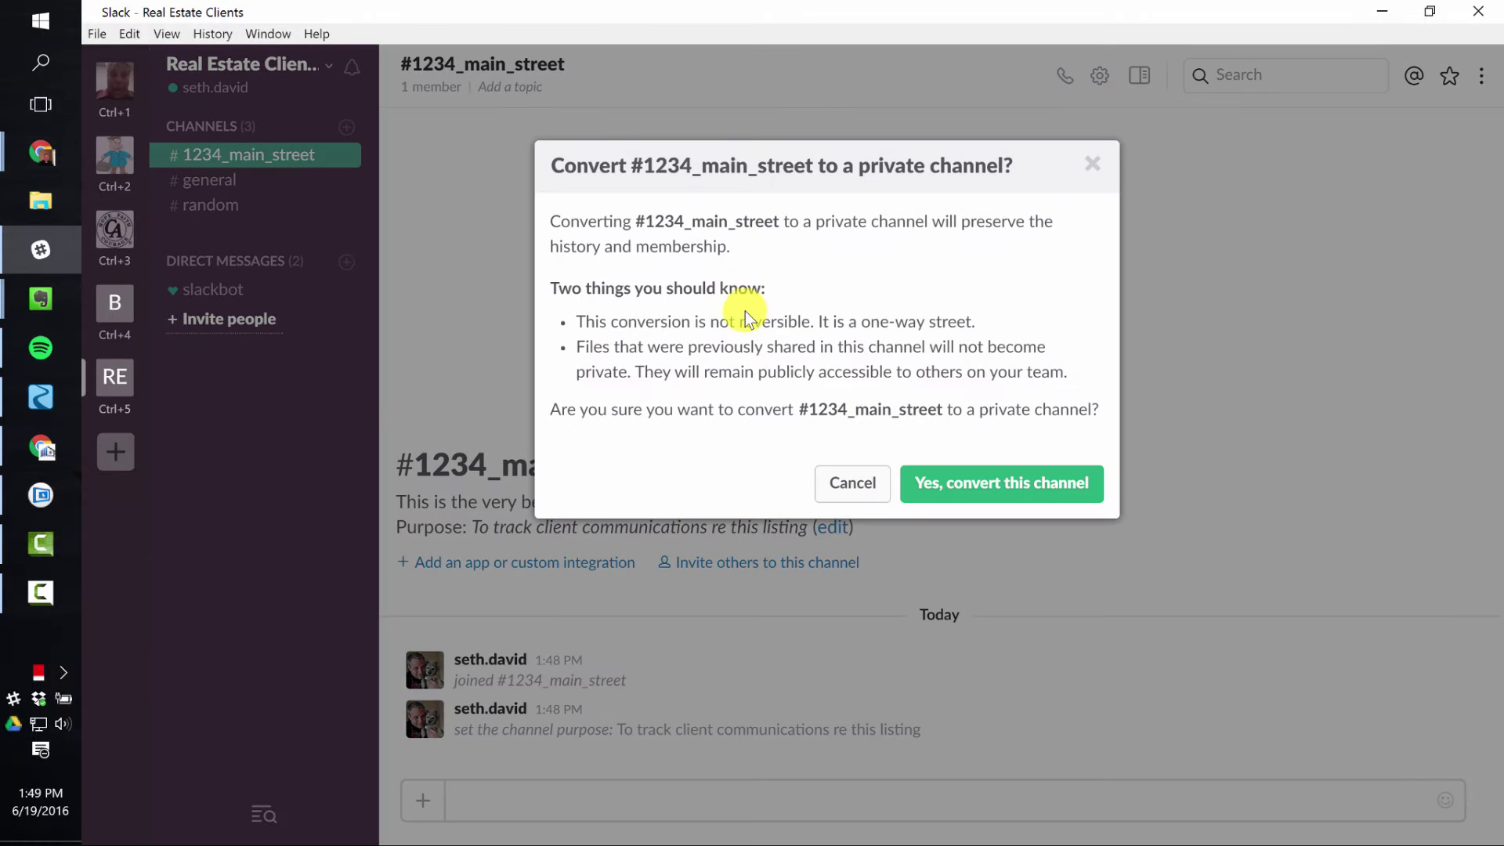
left_click(993, 486)
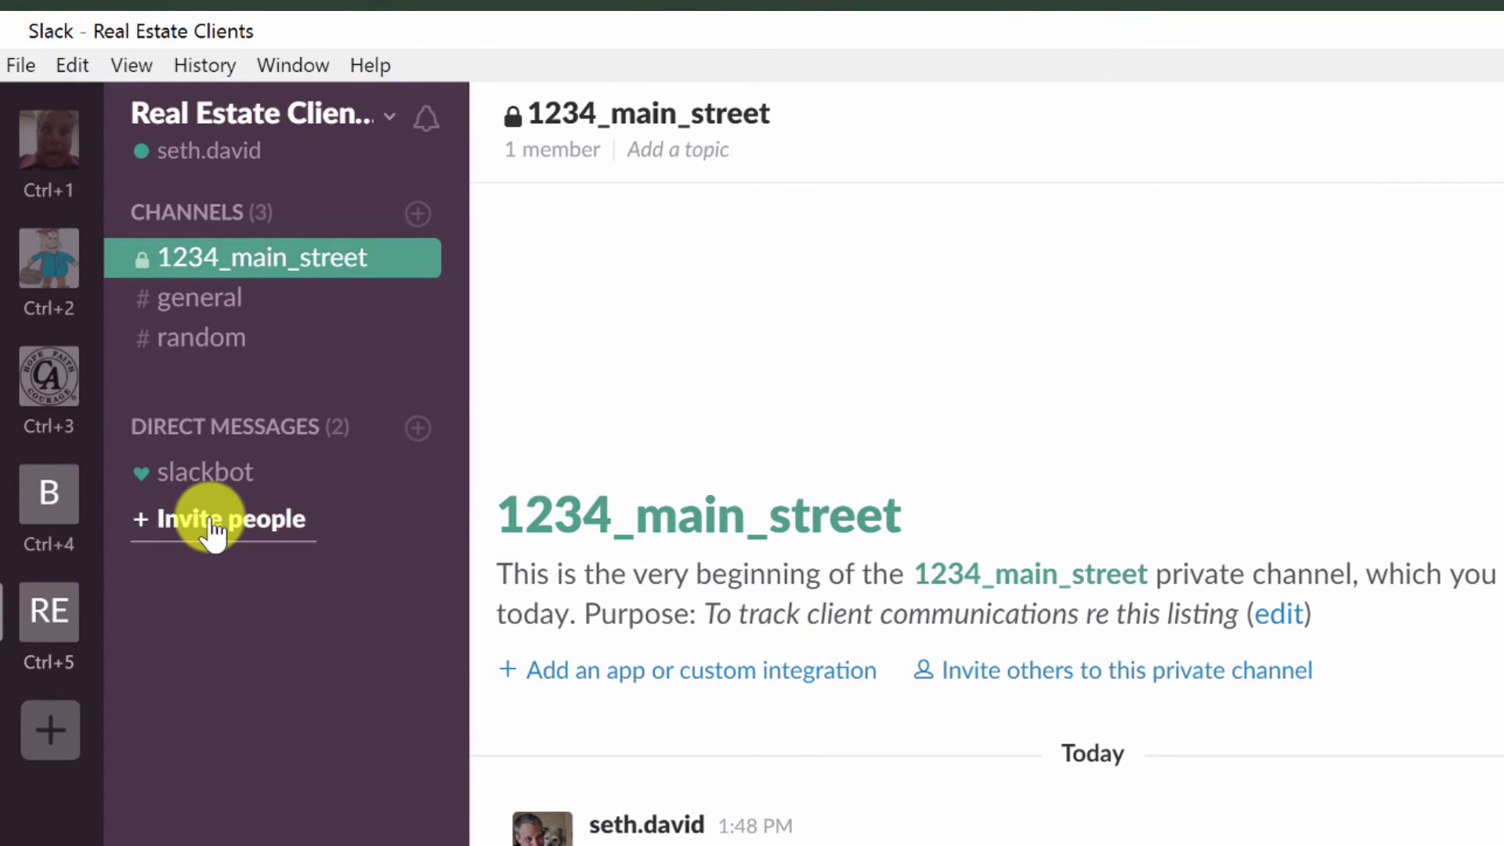
Step: Choose Invite people and pick the Single-Channel Guests option
left_click(212, 533)
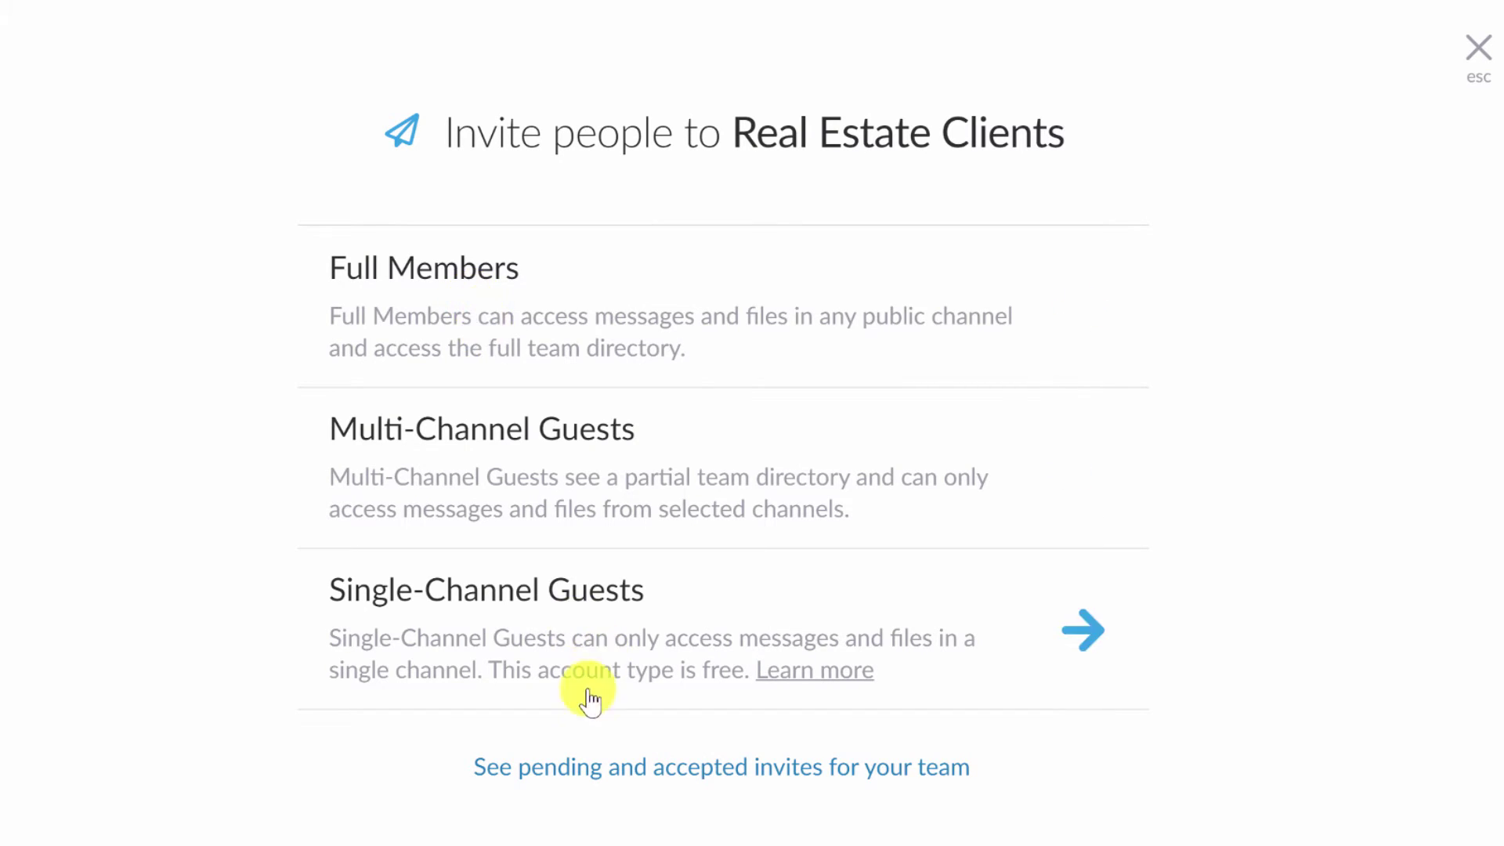
left_click(468, 601)
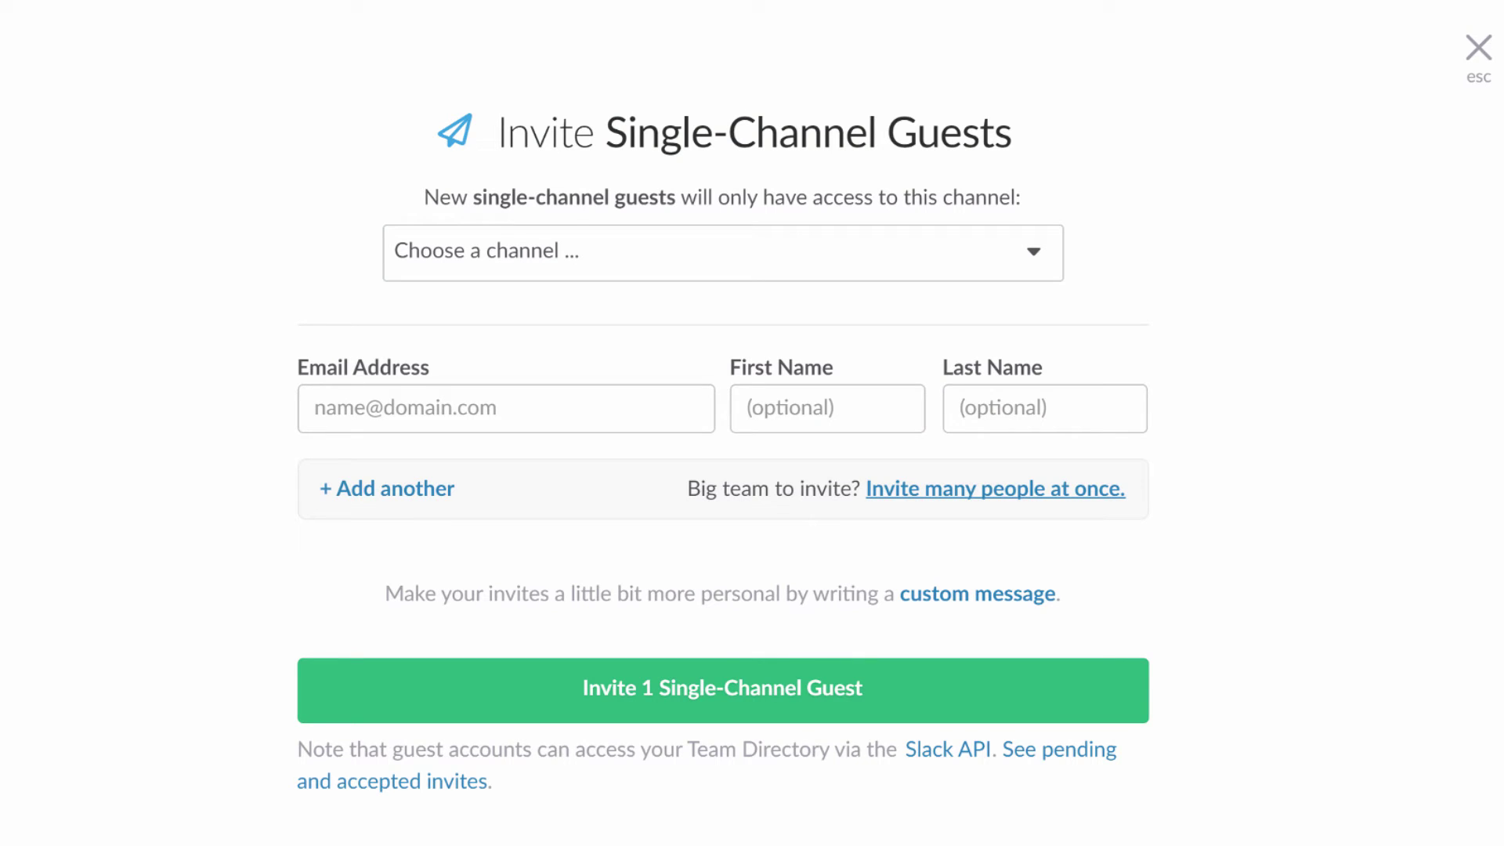
Step: Fill in the guest's e-mail address, first name and last name in the invitation form
left_click(386, 395)
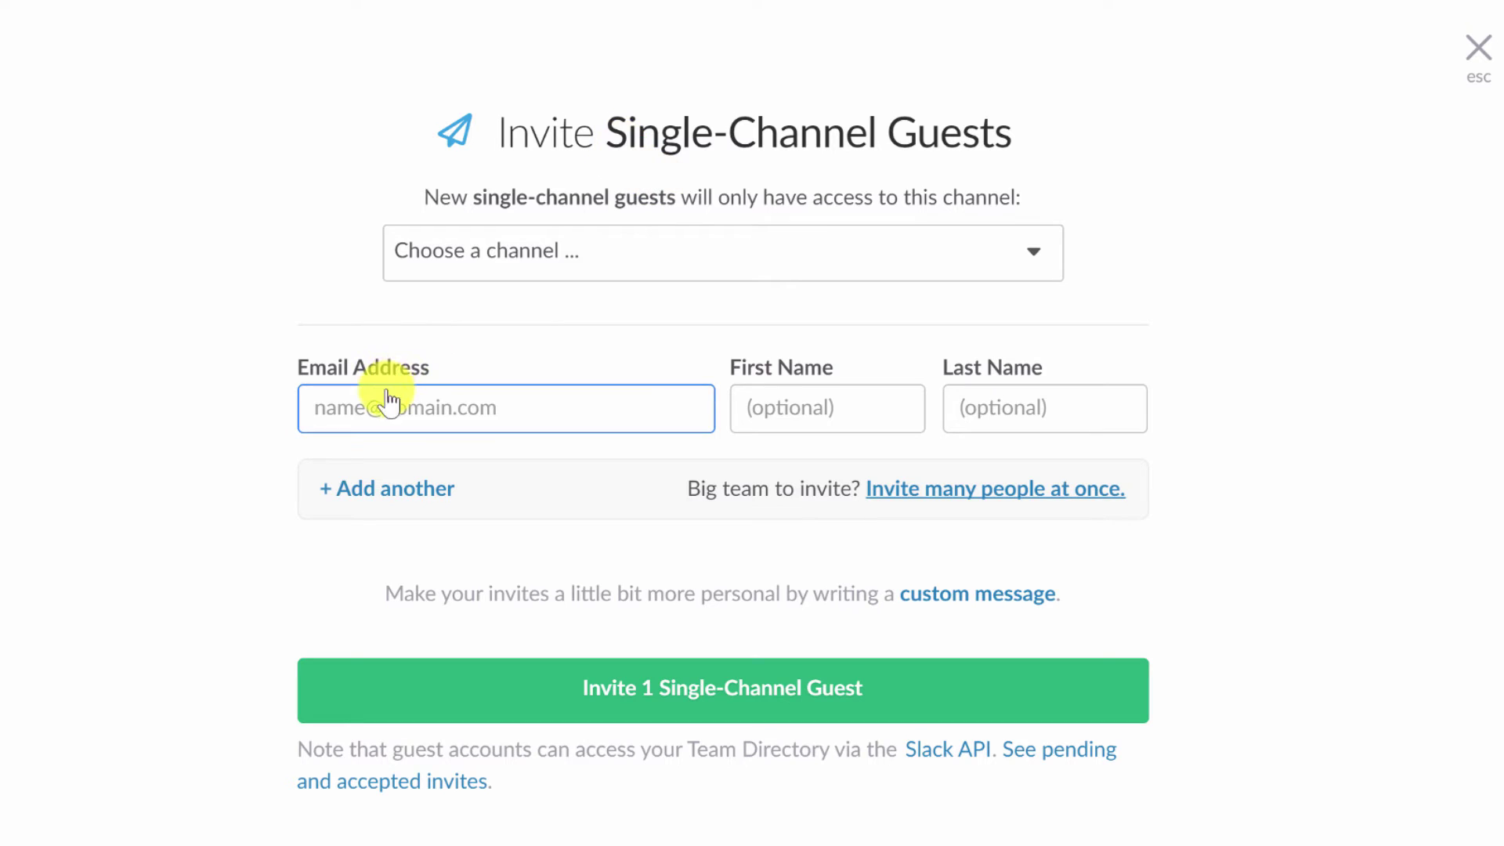
type("hey")
key("BackSpace")
key("BackSpace")
key("BackSpace")
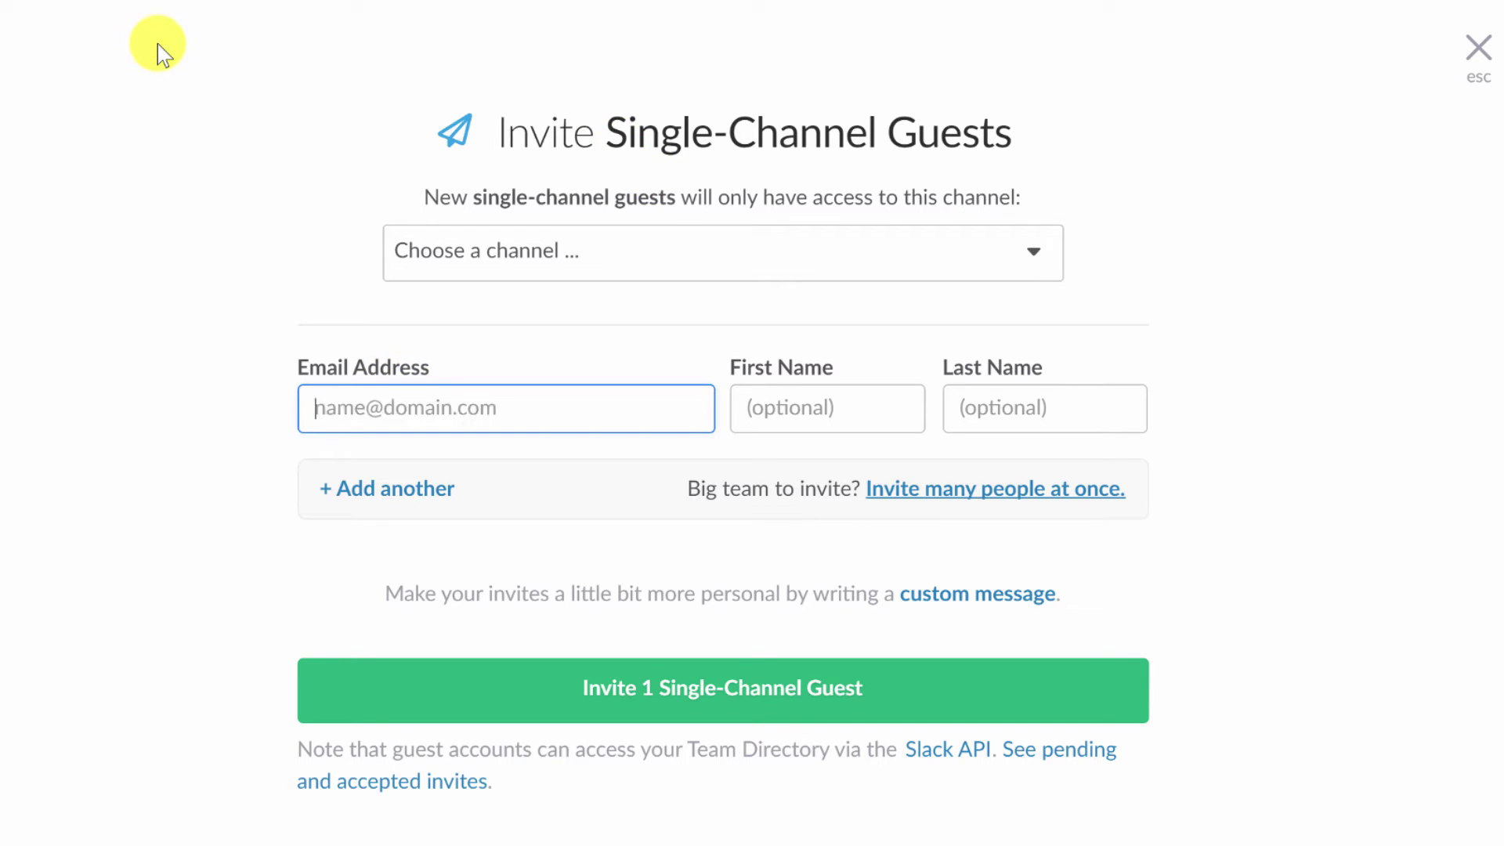
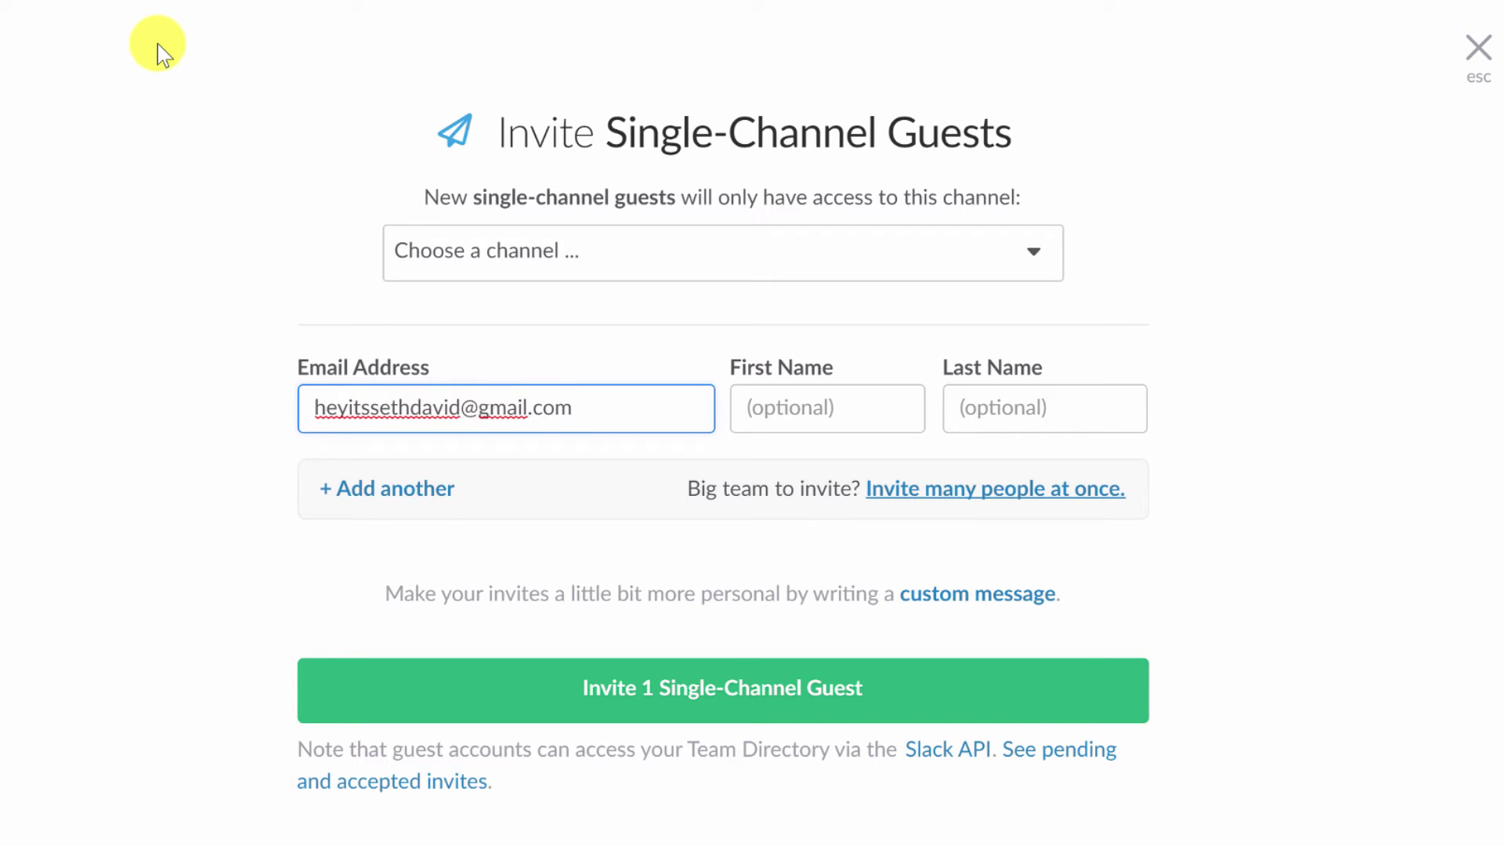
key("Tab")
type("Seth")
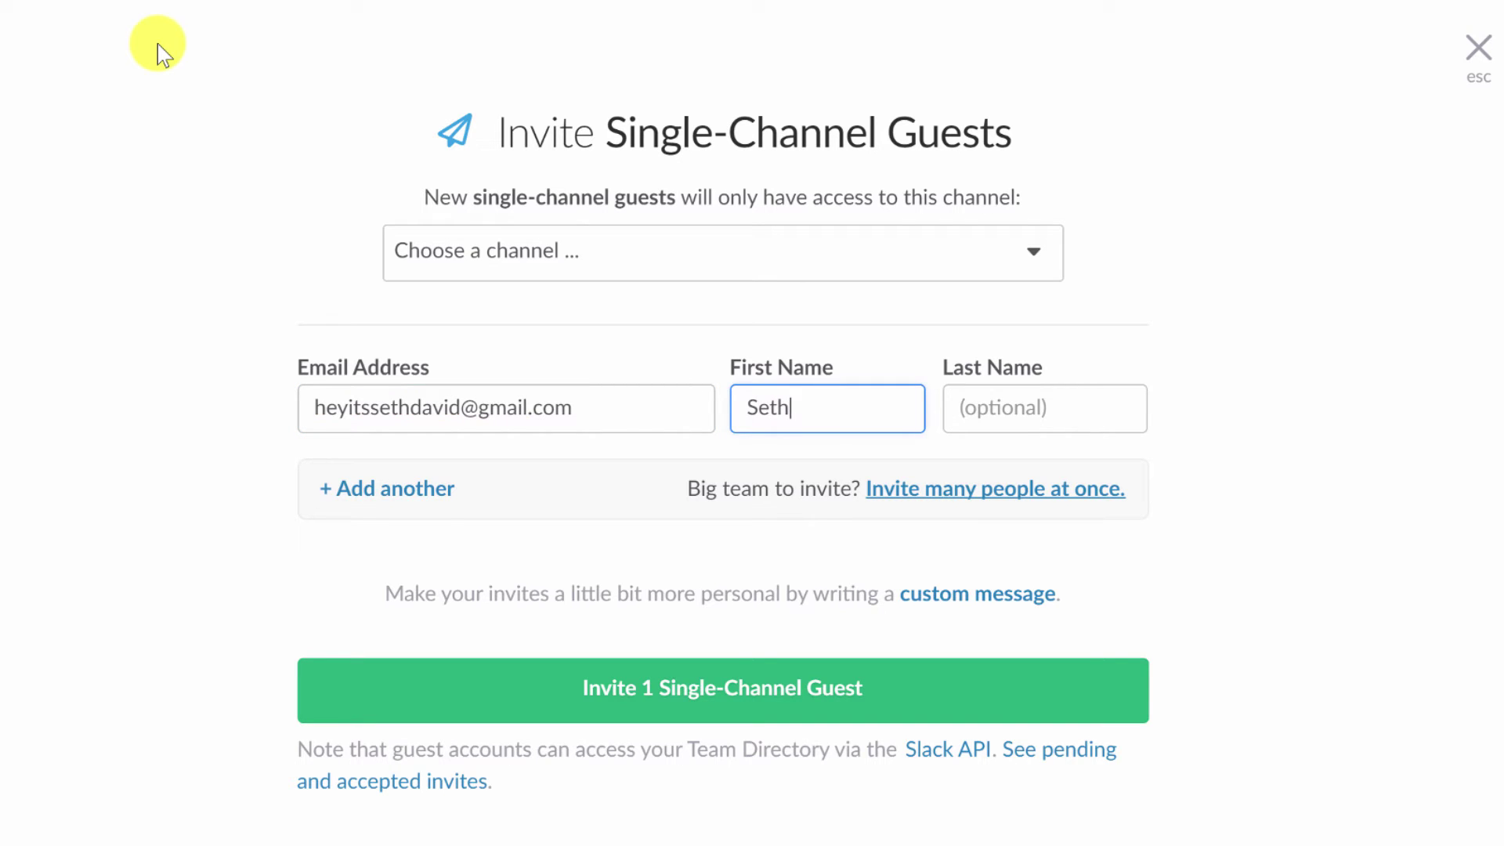
key("Tab")
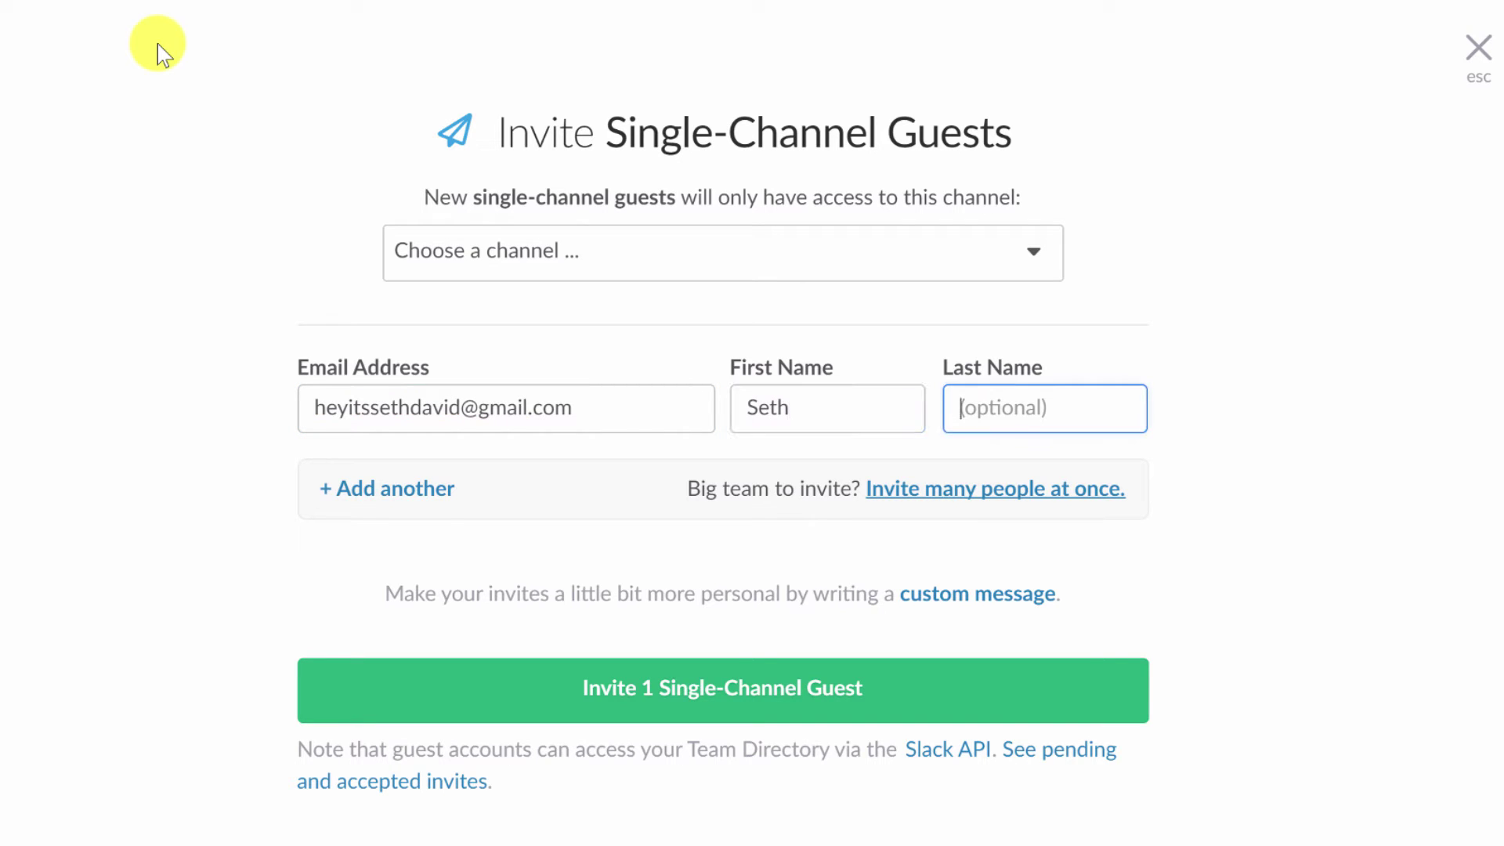
type("D (Guest)")
Step: Restrict the guest to the 1234_main_street channel and send the single-channel guest invitation
left_click(715, 694)
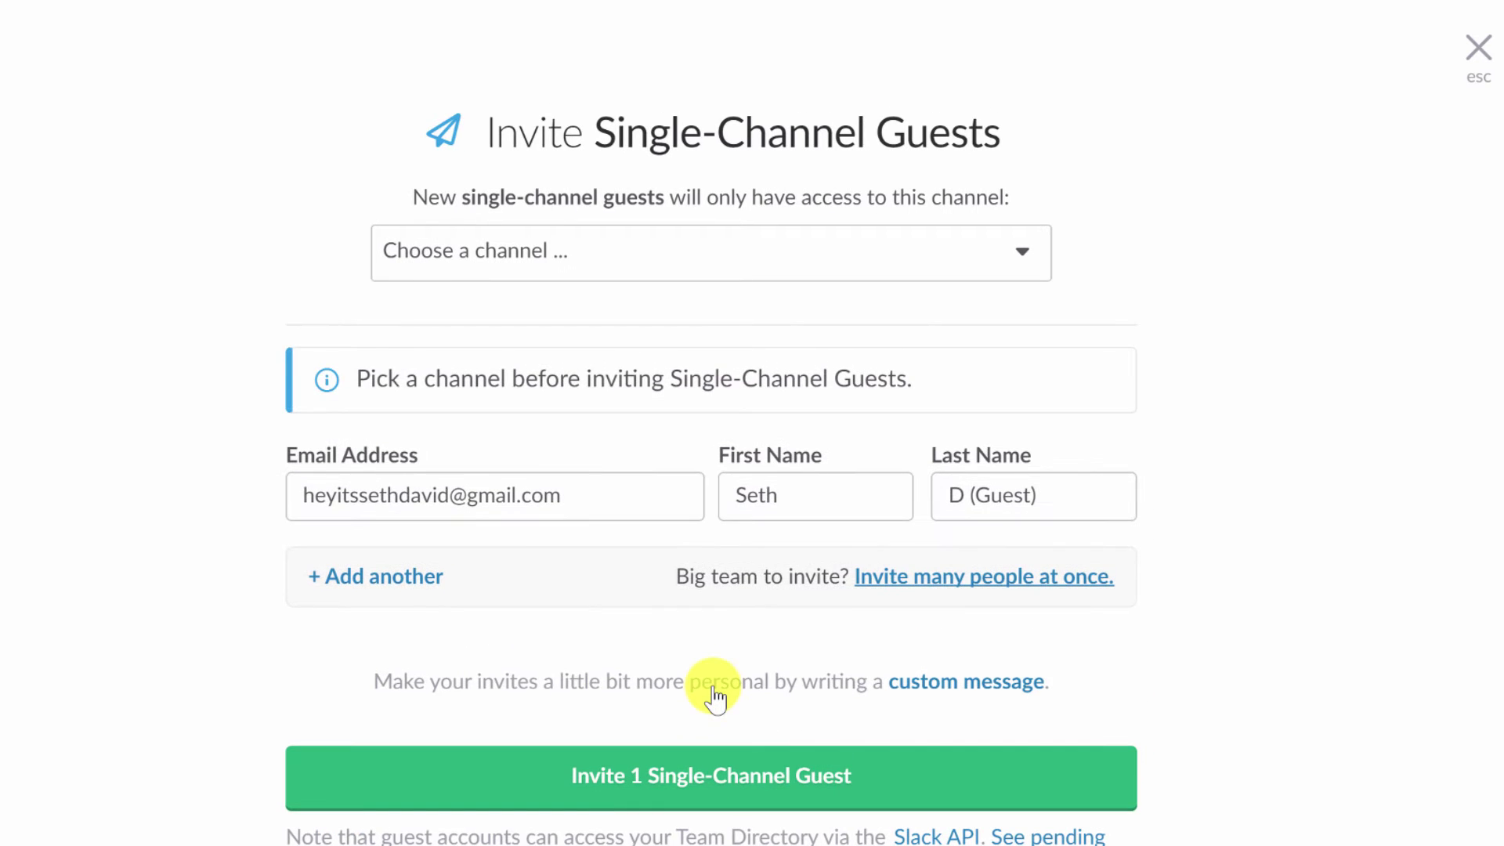
left_click(608, 253)
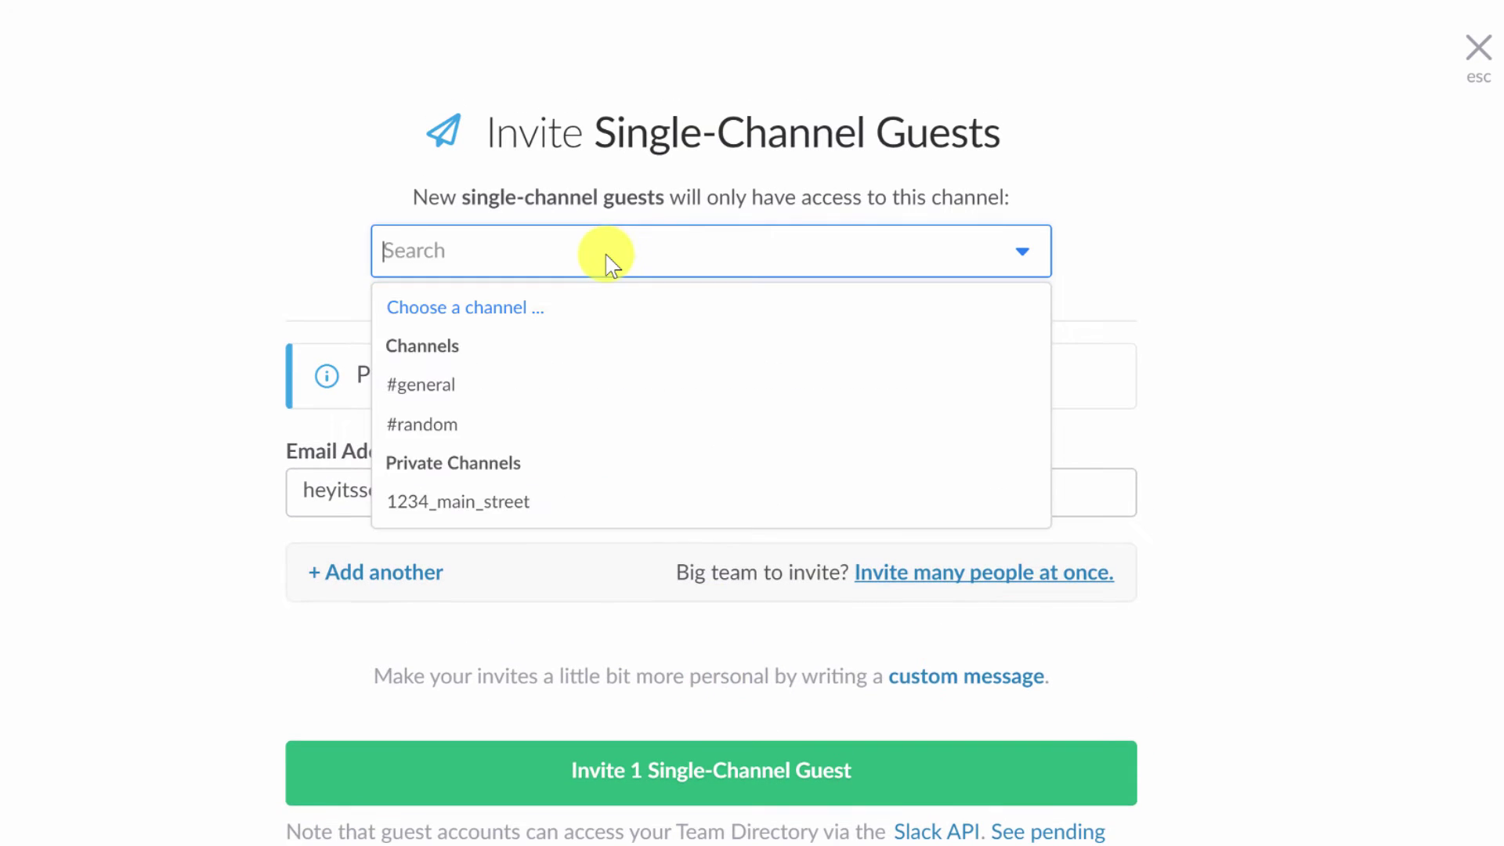
left_click(409, 502)
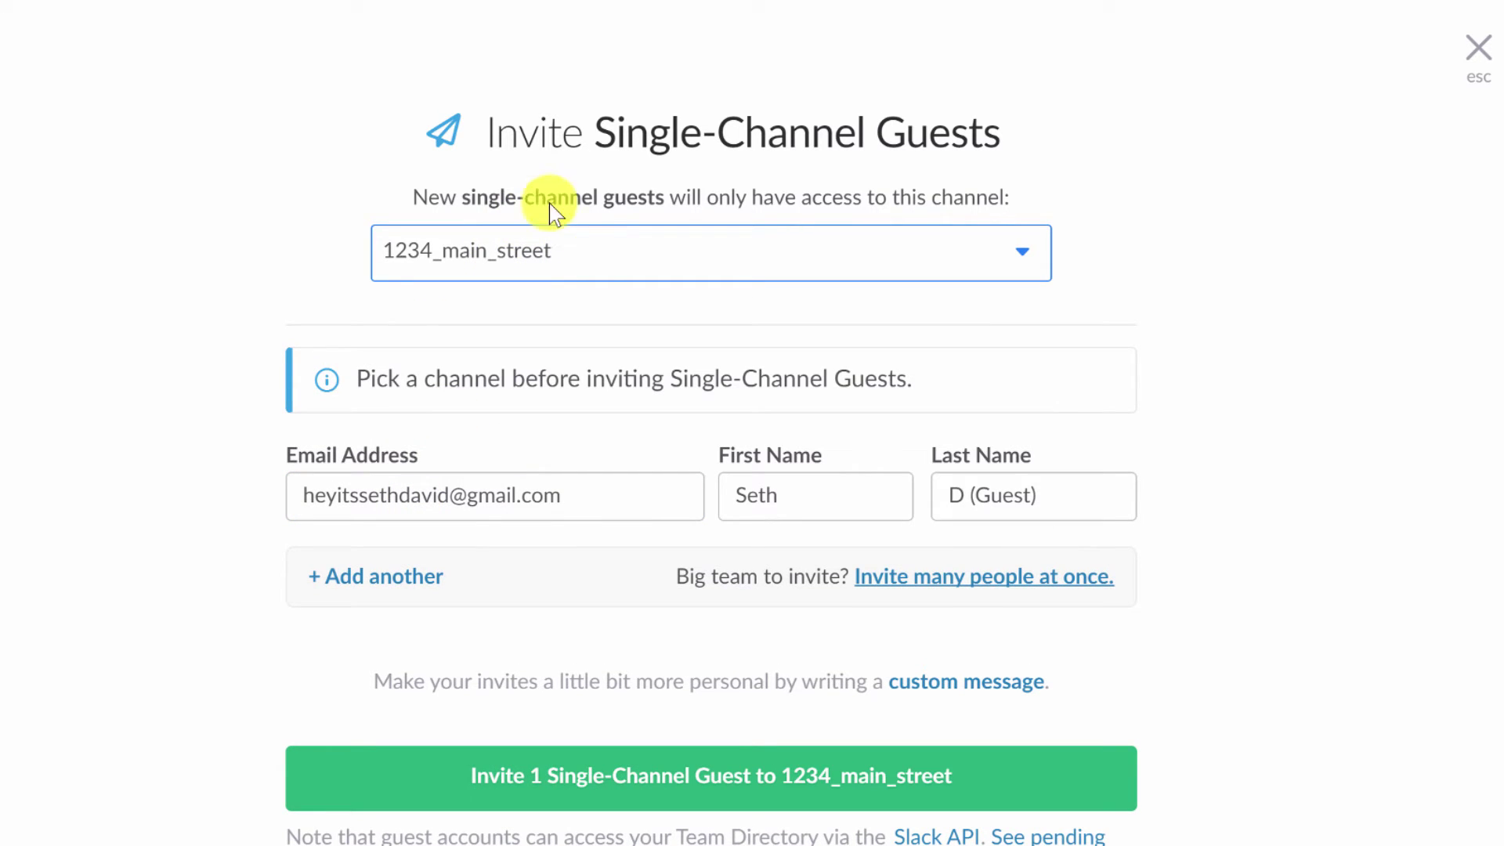
left_click(631, 777)
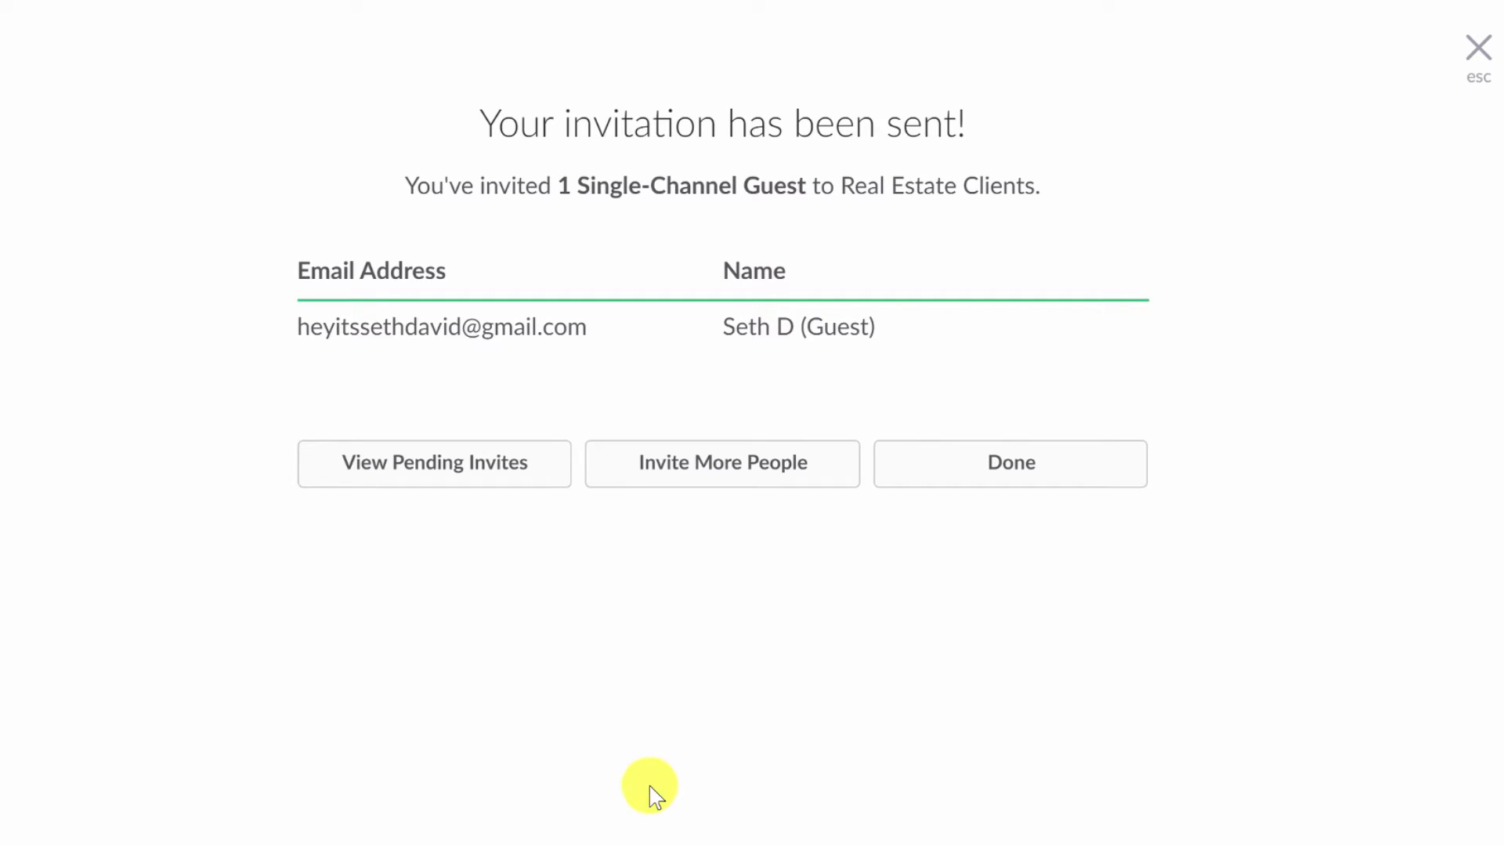
Step: Open the Slack invitation e-mail in the Gmail inbox and accept it with Join Team
left_click(1015, 462)
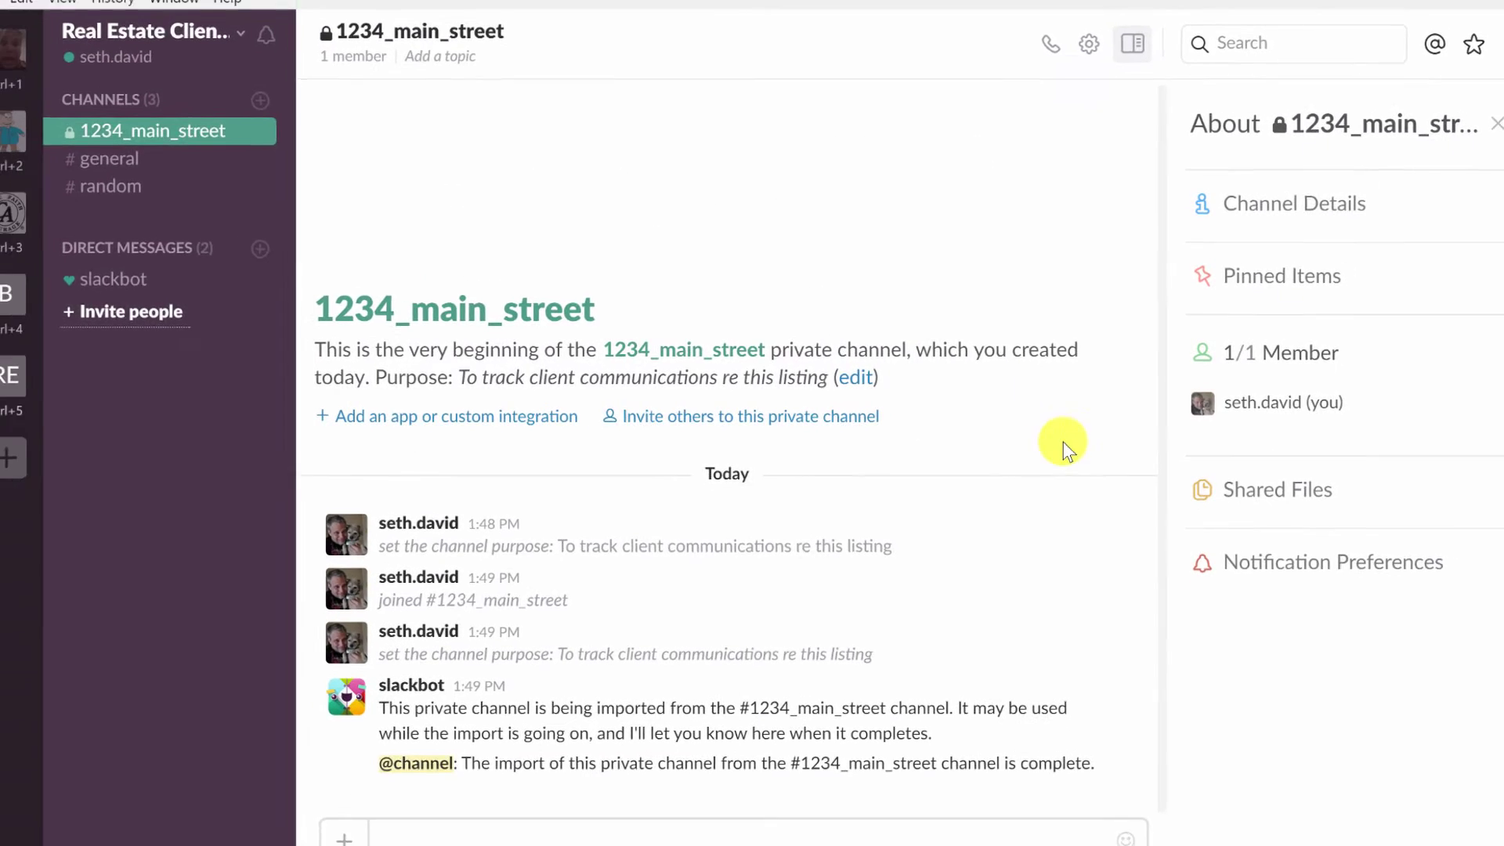
left_click(41, 151)
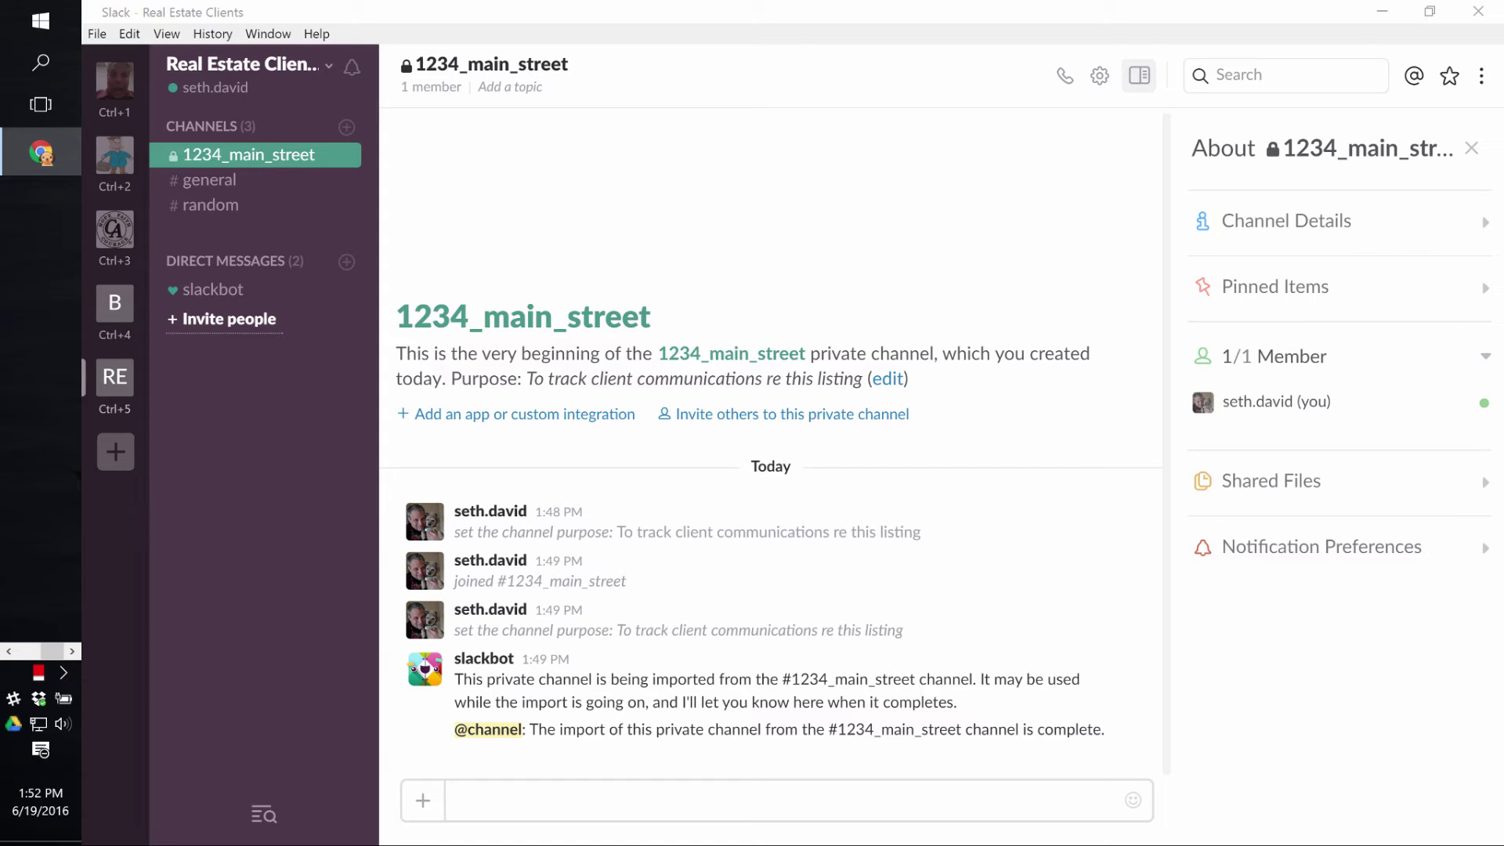
left_click(1478, 11)
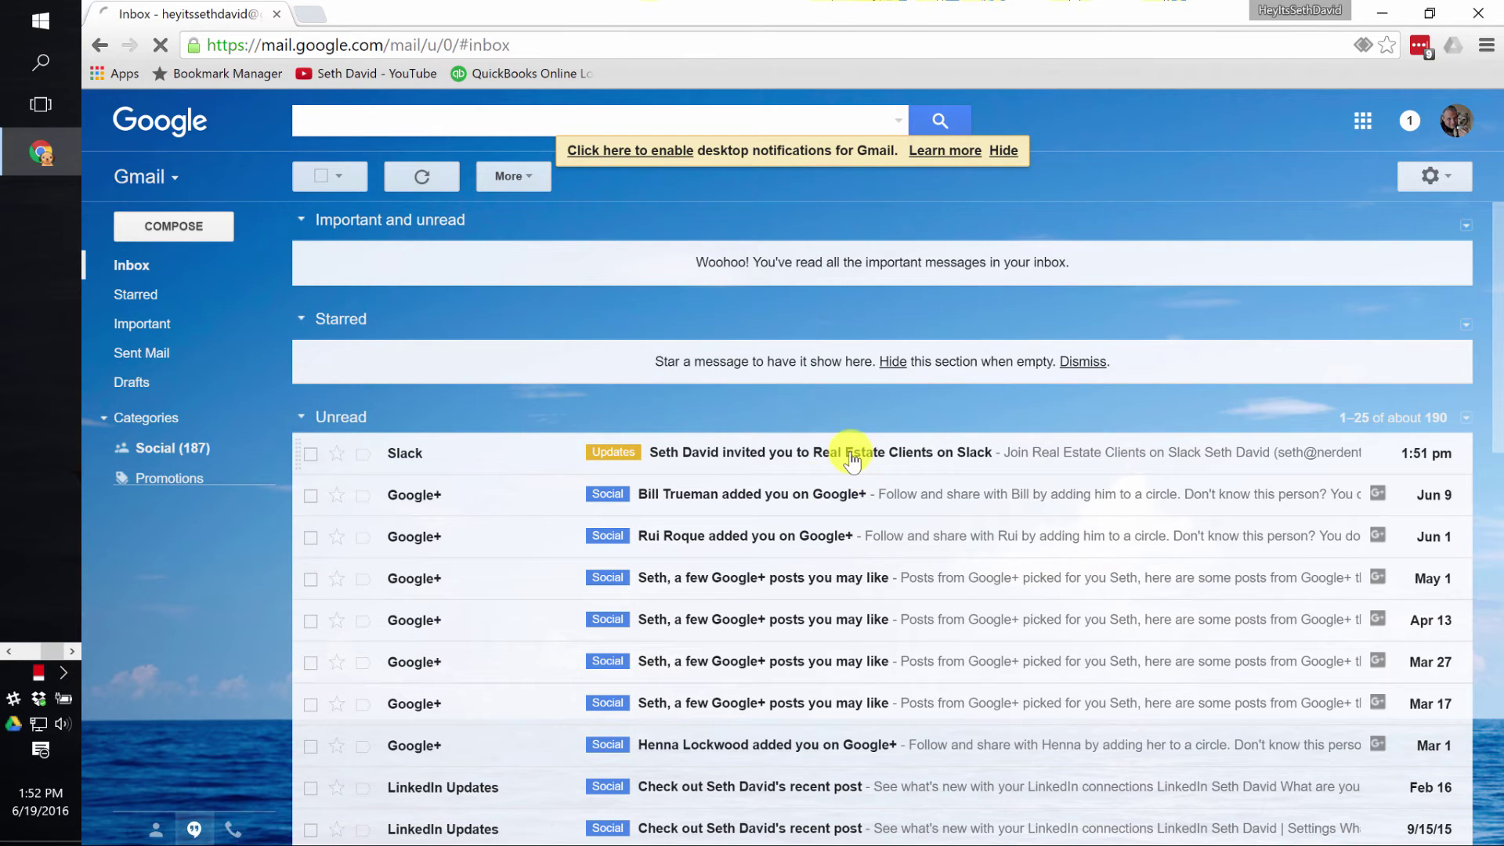
left_click(854, 454)
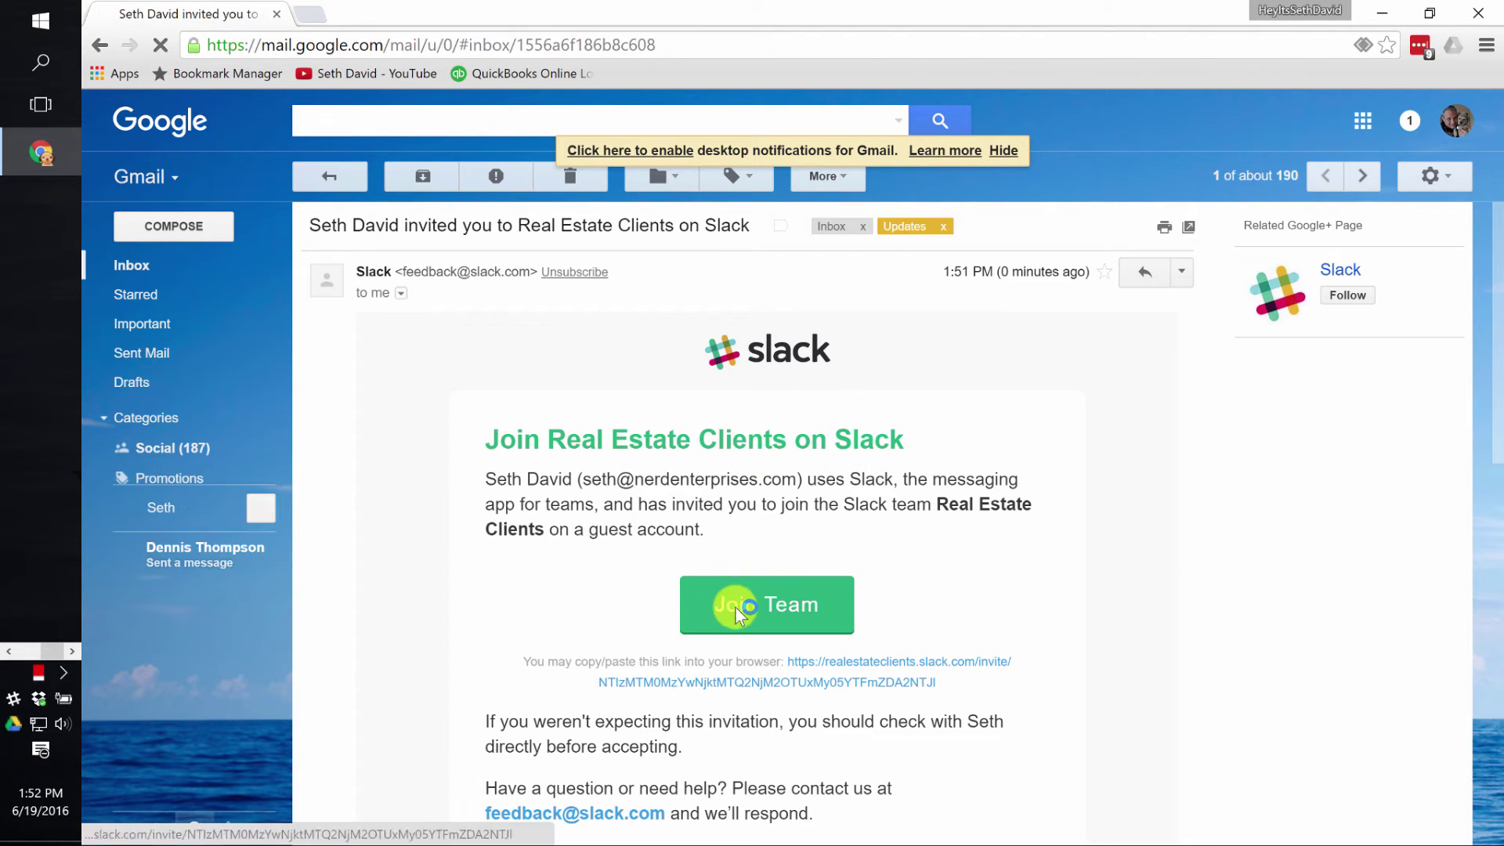
scroll(596, 439, "down", 1)
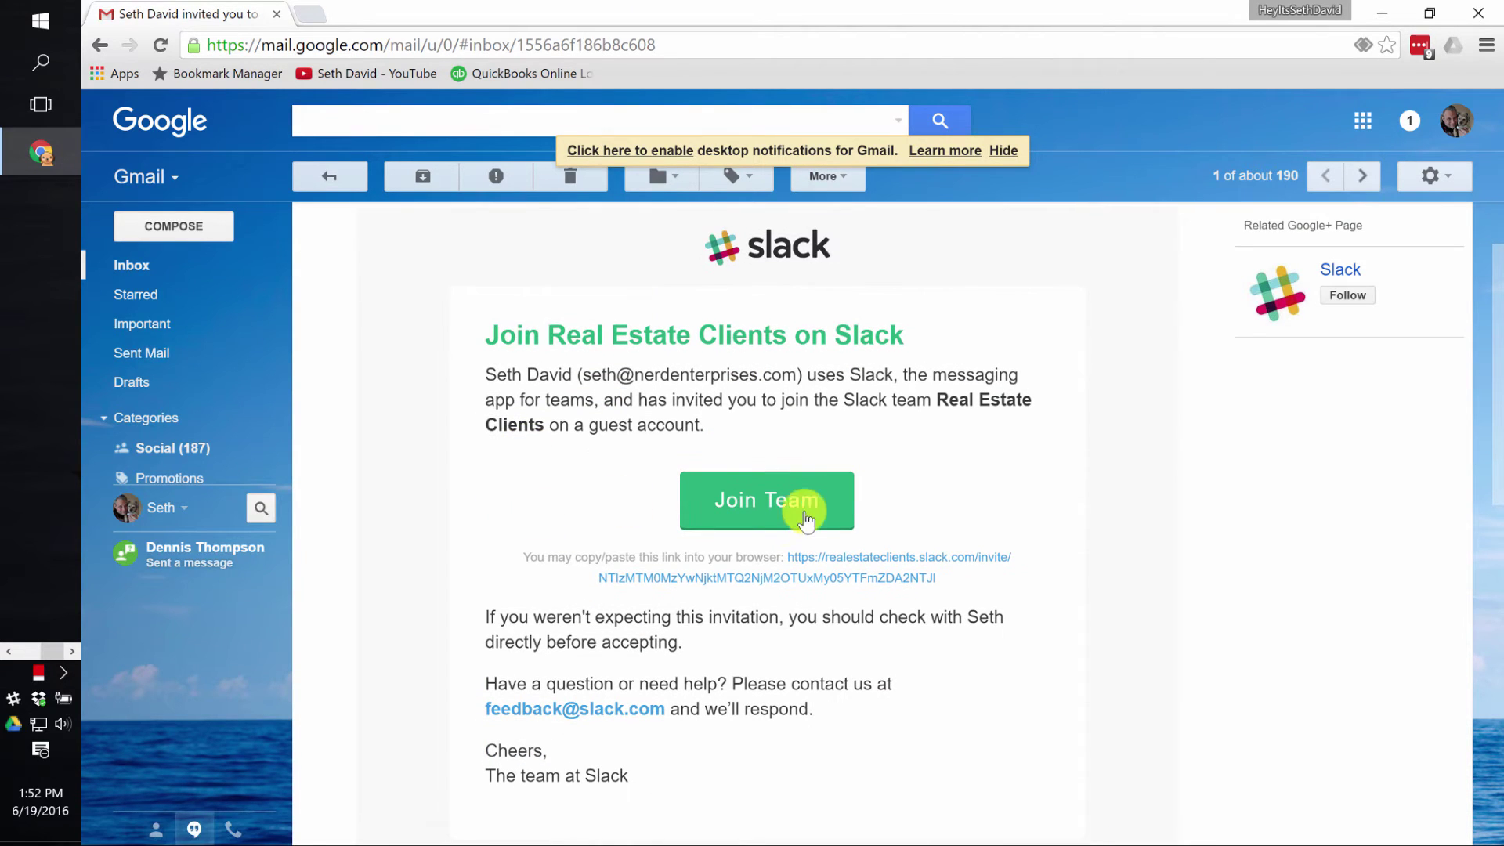
left_click(760, 501)
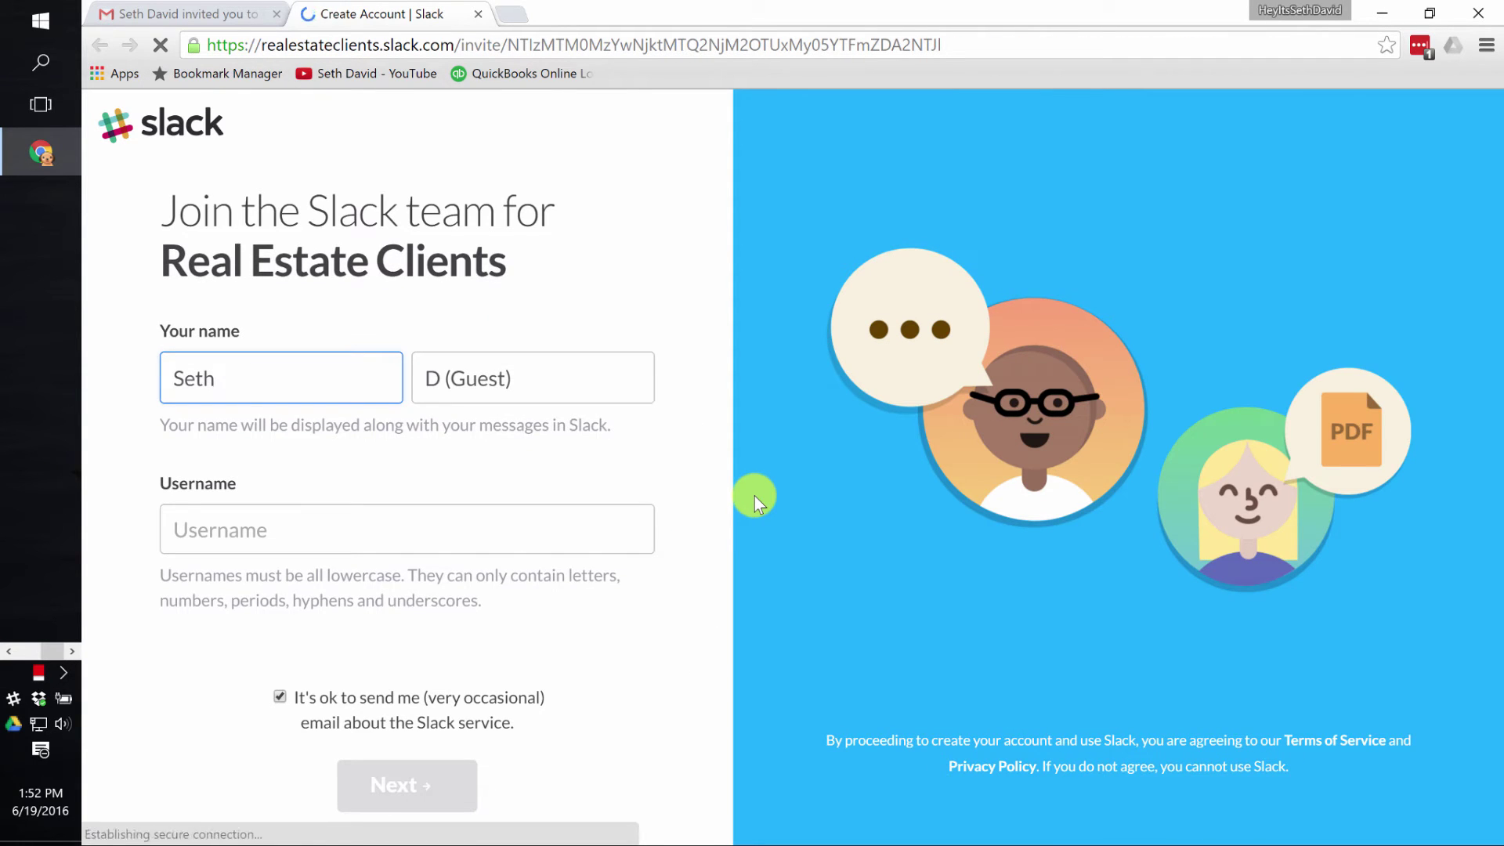
Step: Choose the guest's username and password, then join the Real Estate Clients team
left_click(228, 544)
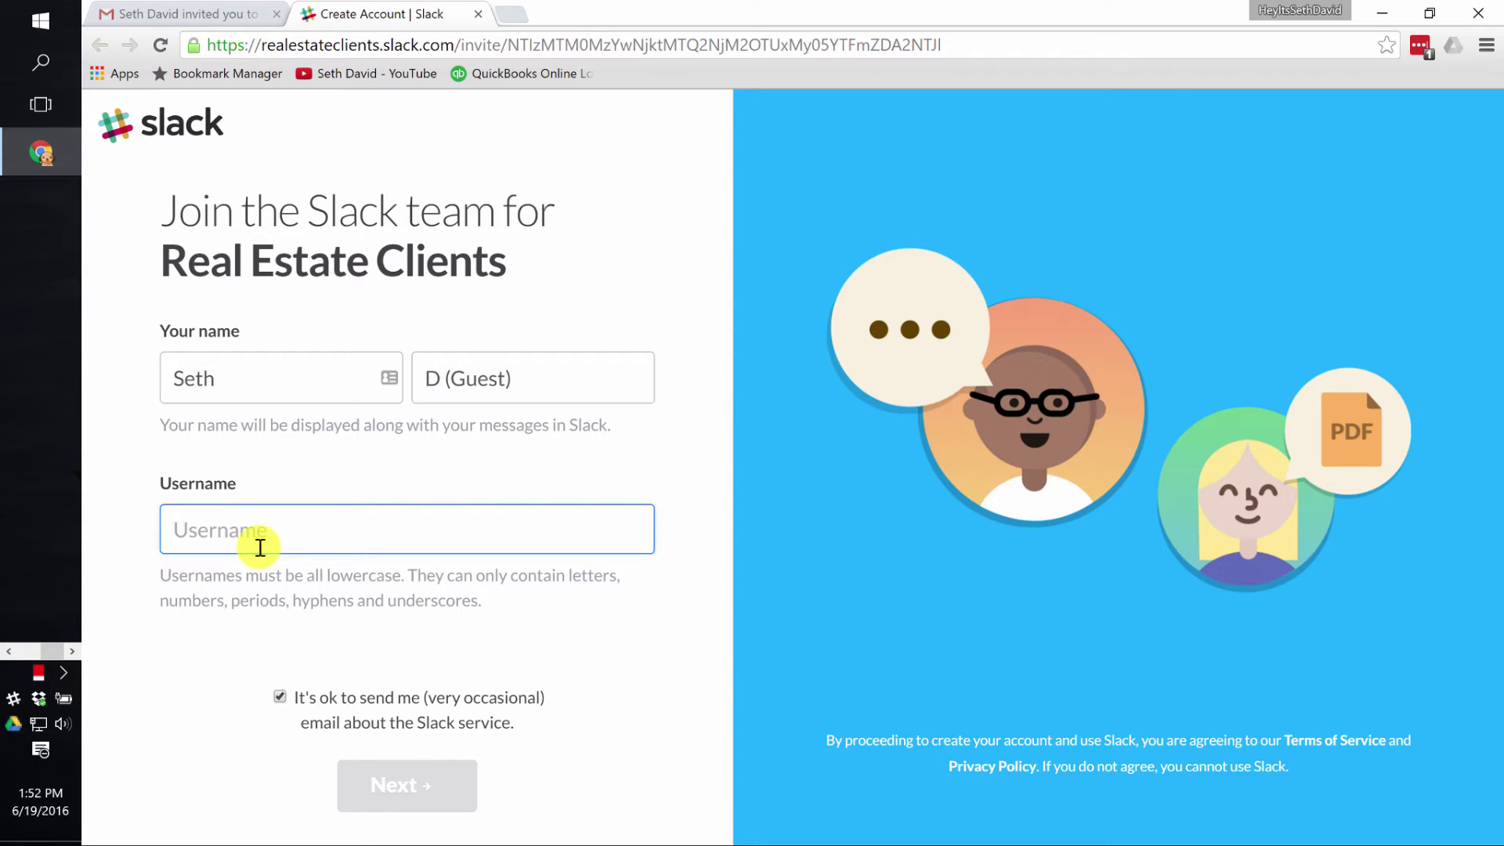
type("Seth")
key("BackSpace")
key("BackSpace")
type("th")
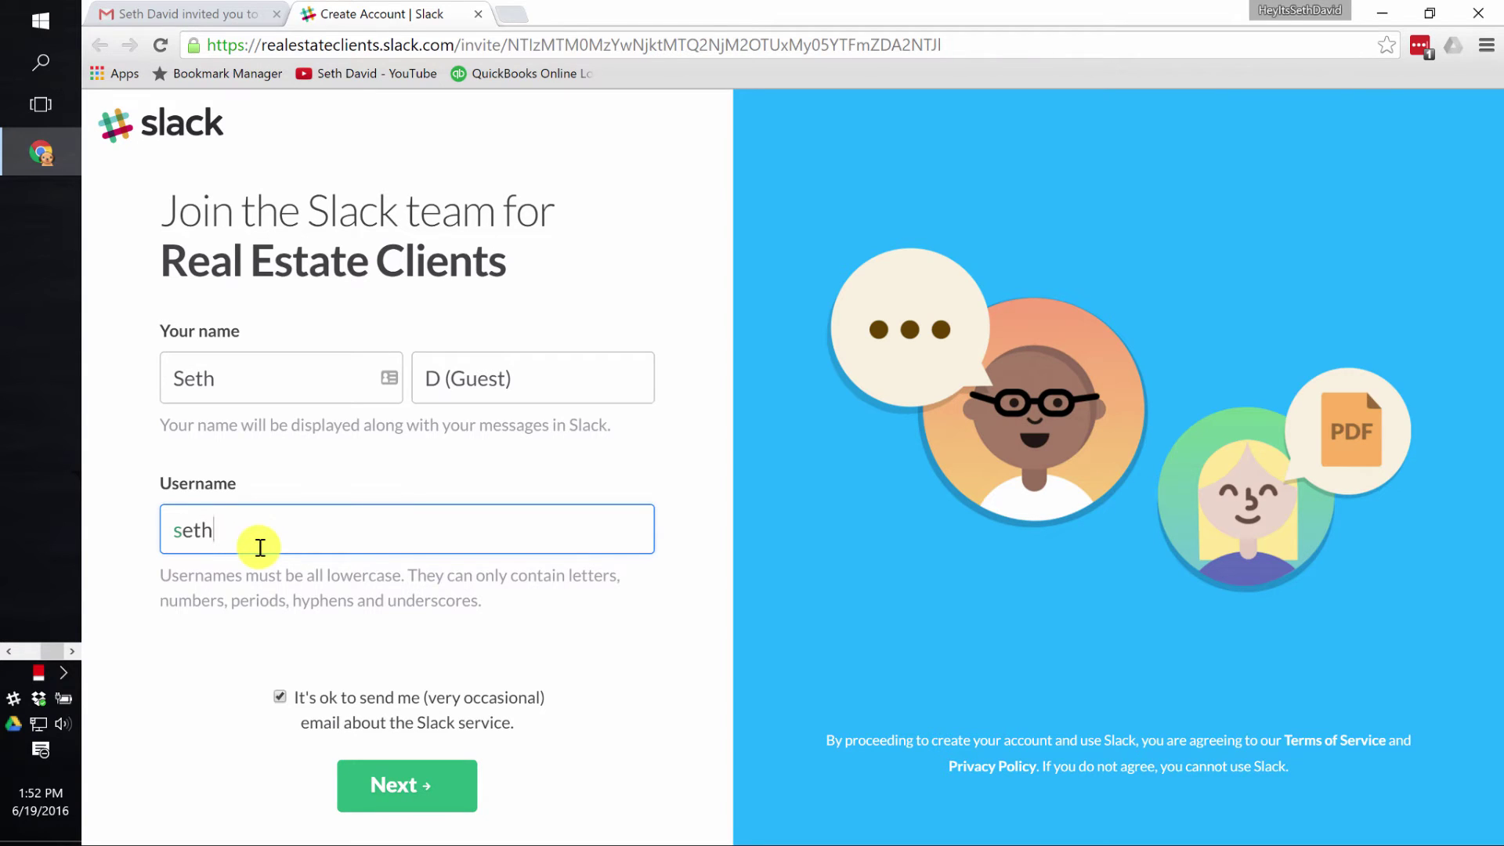
type("DGuest")
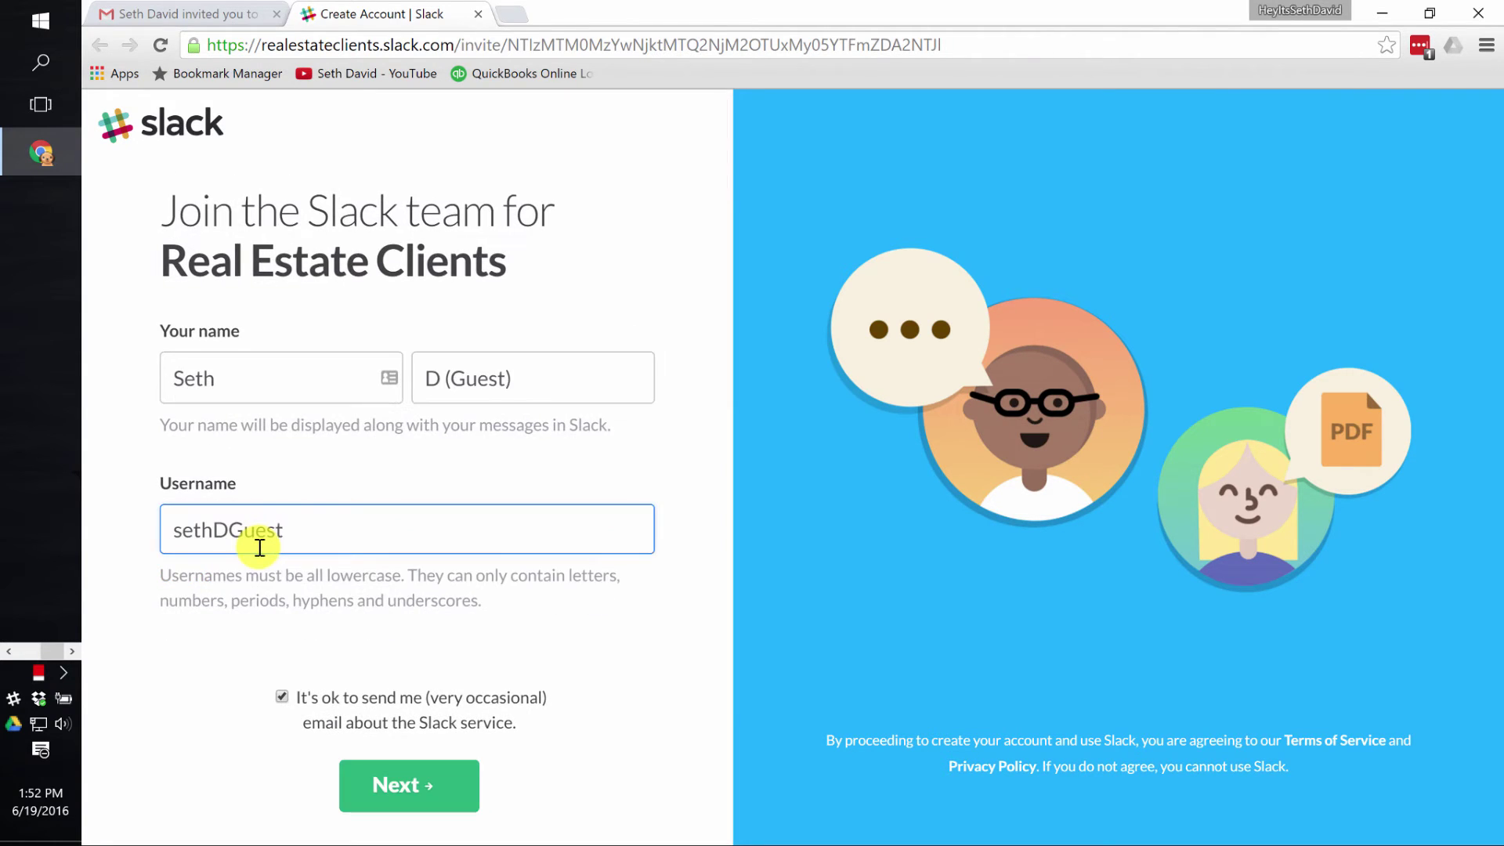
left_click(402, 780)
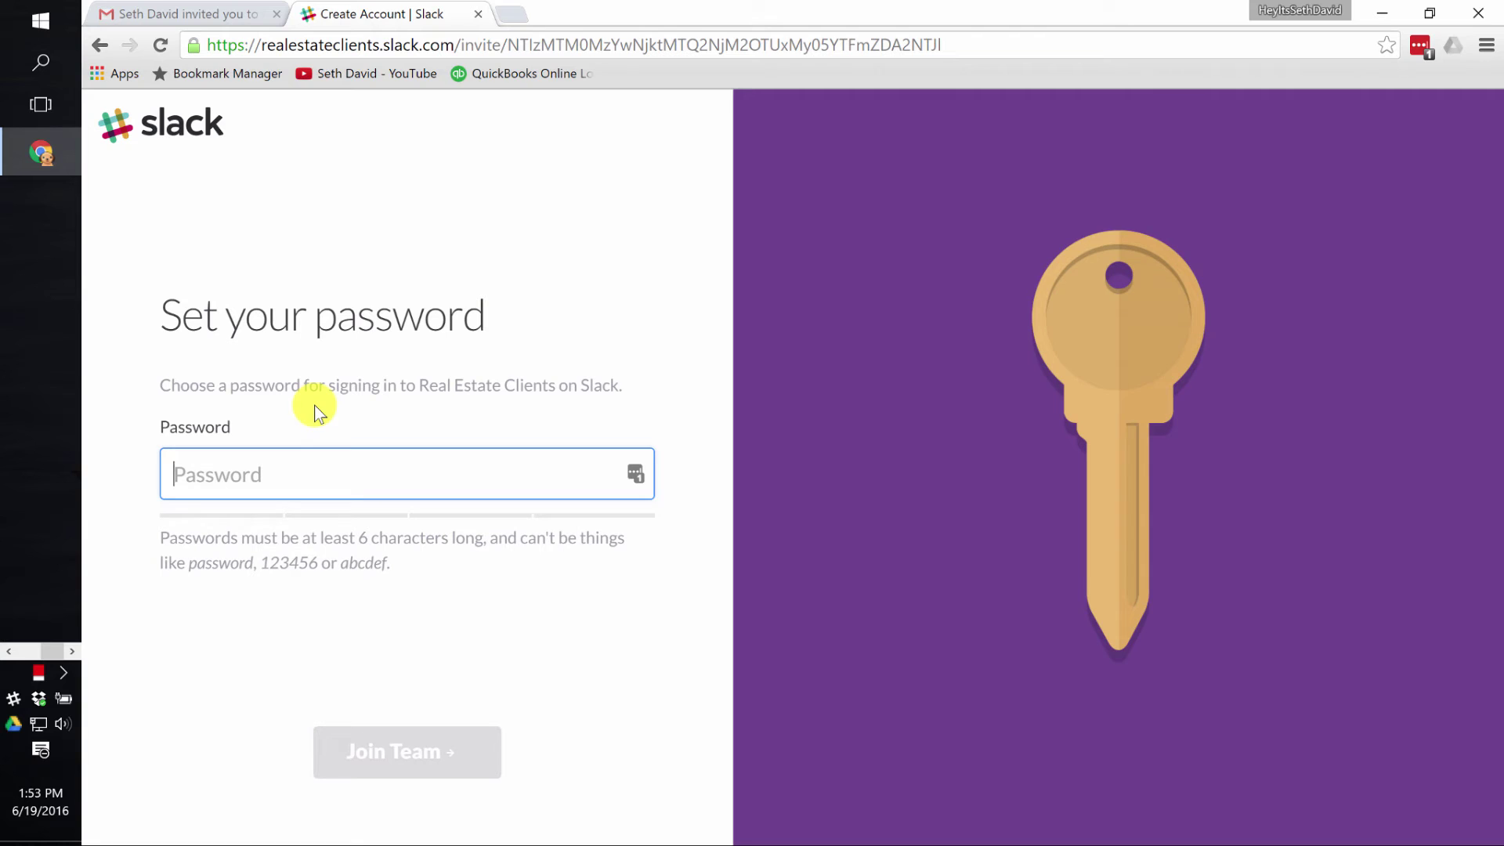
type("••••••••")
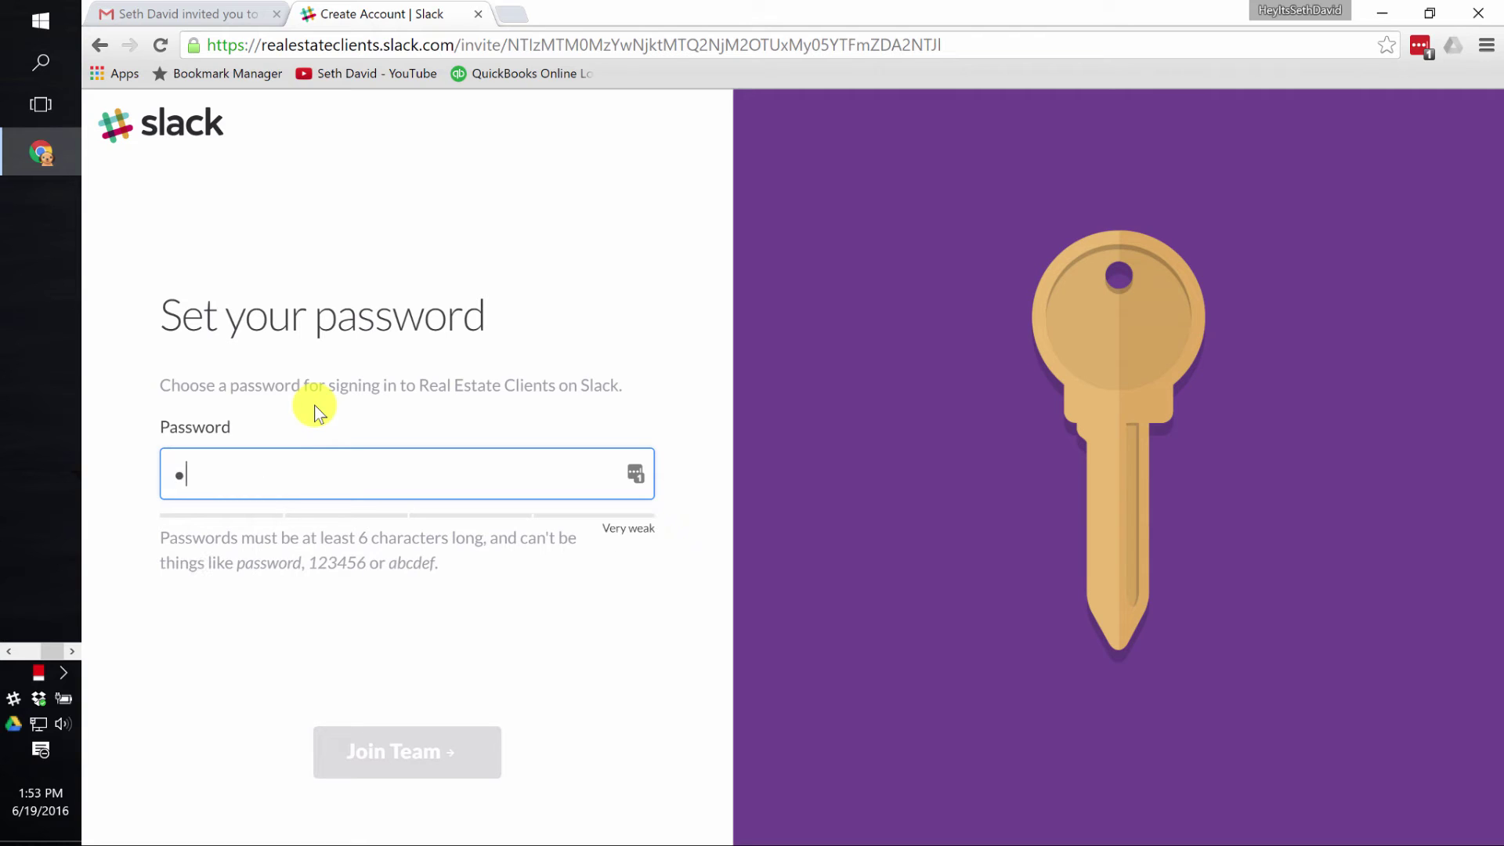
type("•••••")
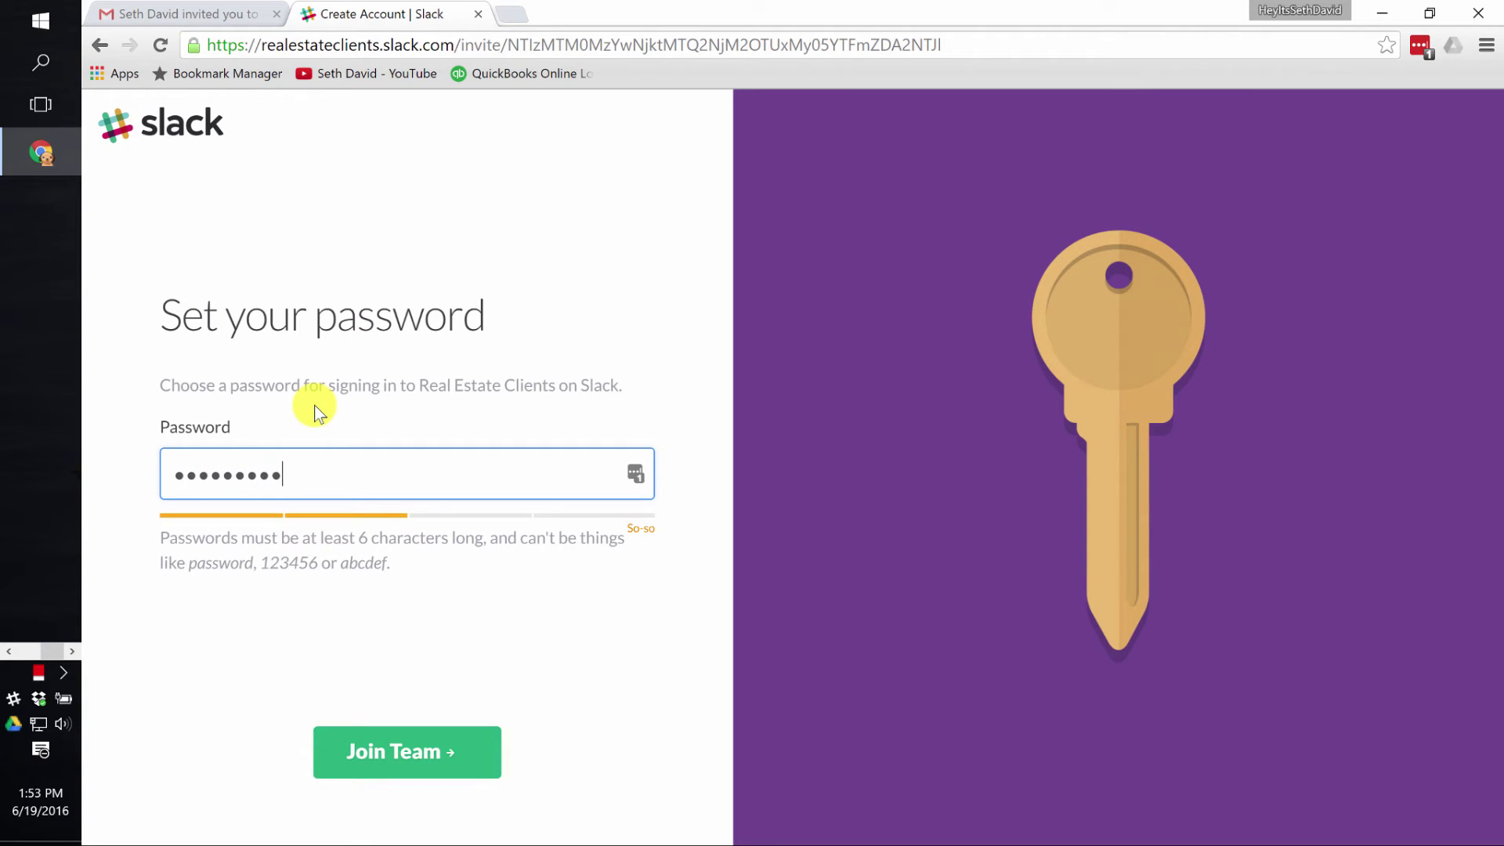
left_click(424, 772)
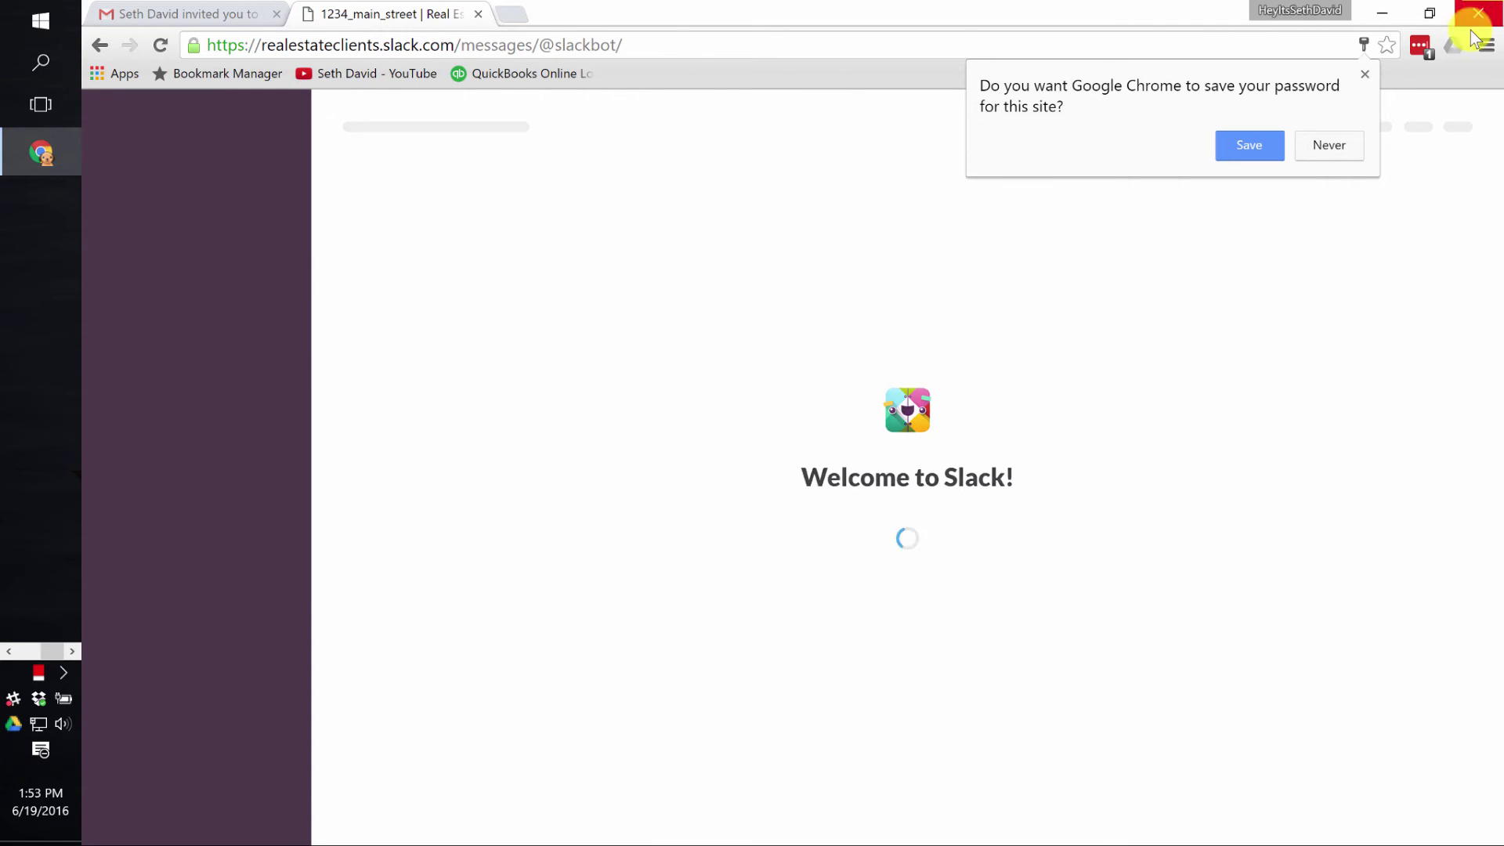
Step: Save the guest's password in Chrome, skip the tutorial, and open #1234_main_street
left_click(1269, 146)
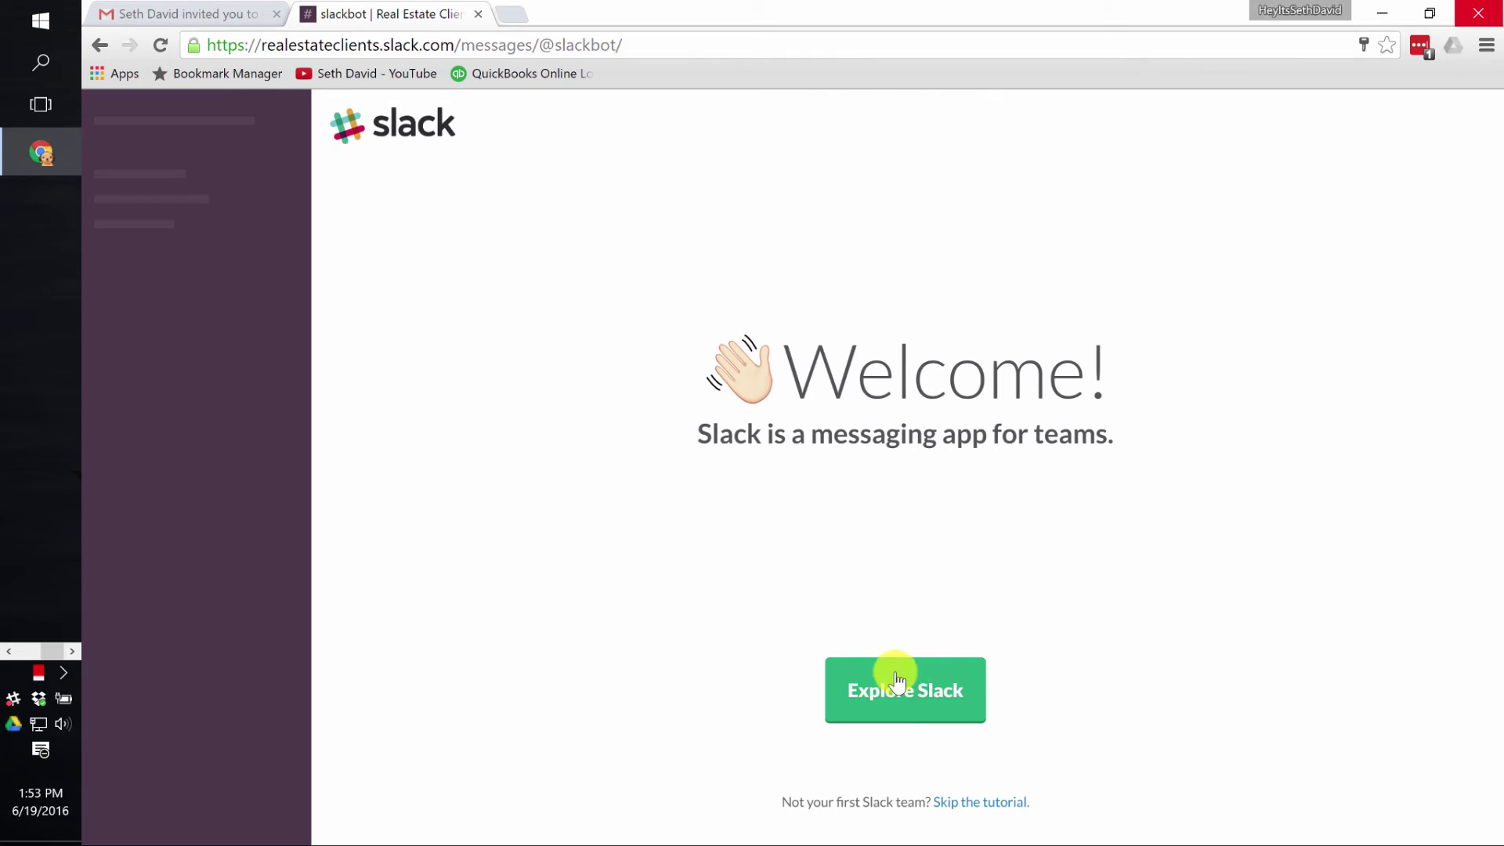
left_click(964, 807)
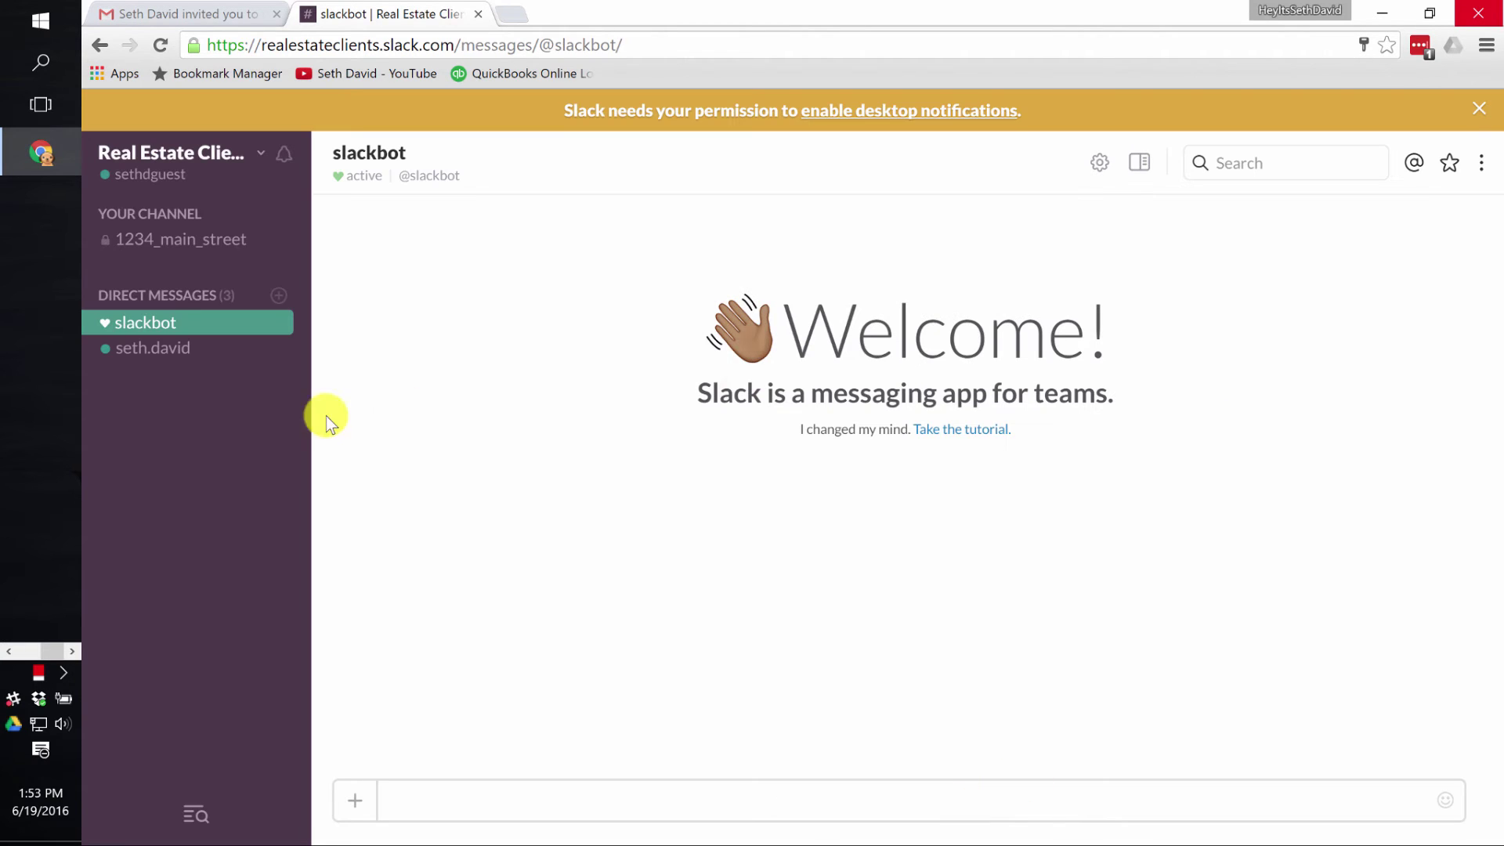
left_click(173, 249)
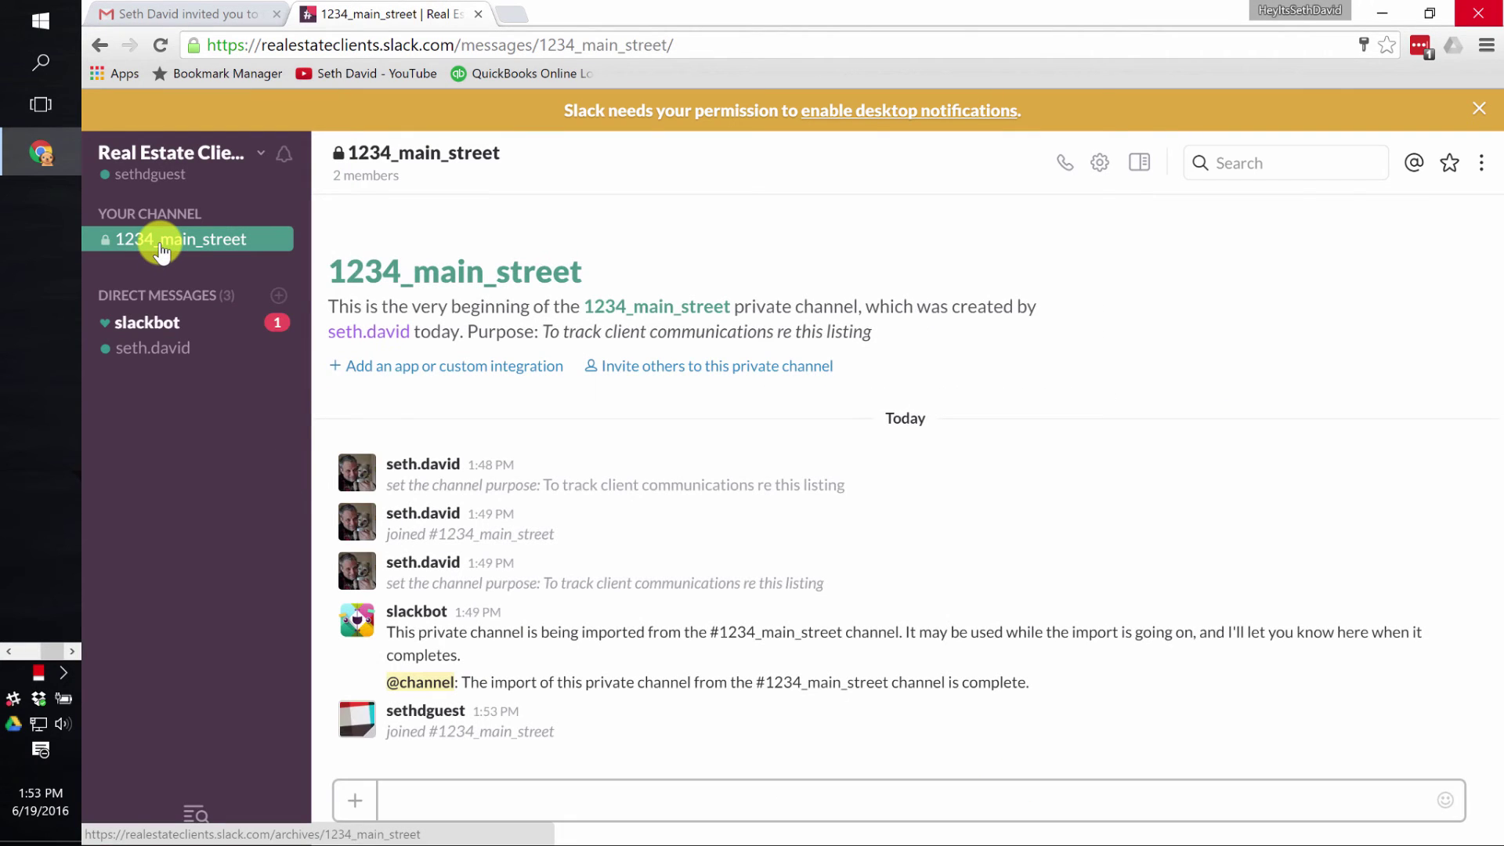
left_click(15, 701)
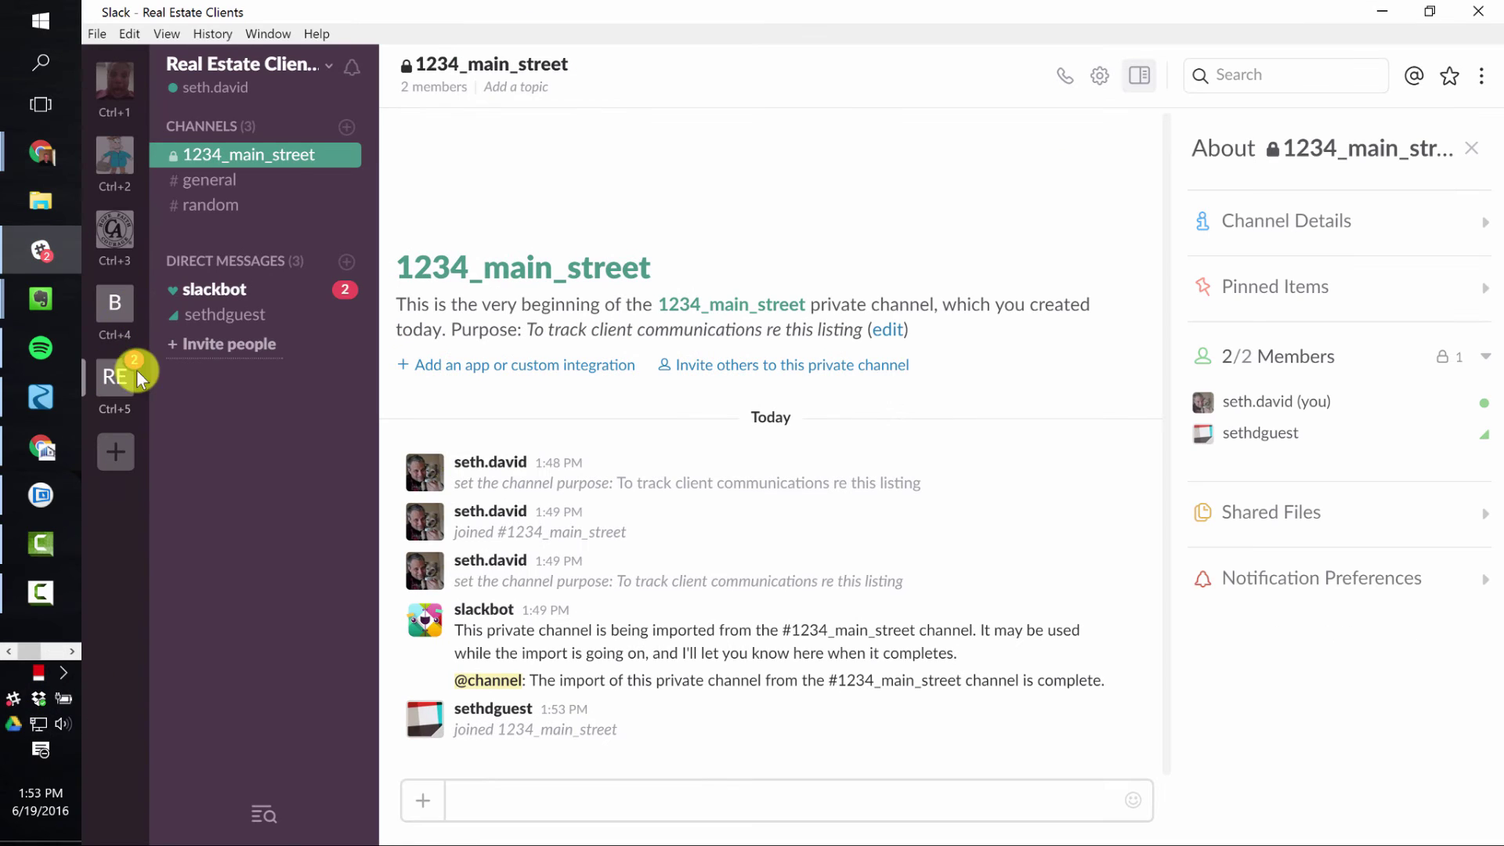
Step: Read Slackbot's $25 credit message, then return to the guest's browser view of the channel
left_click(118, 387)
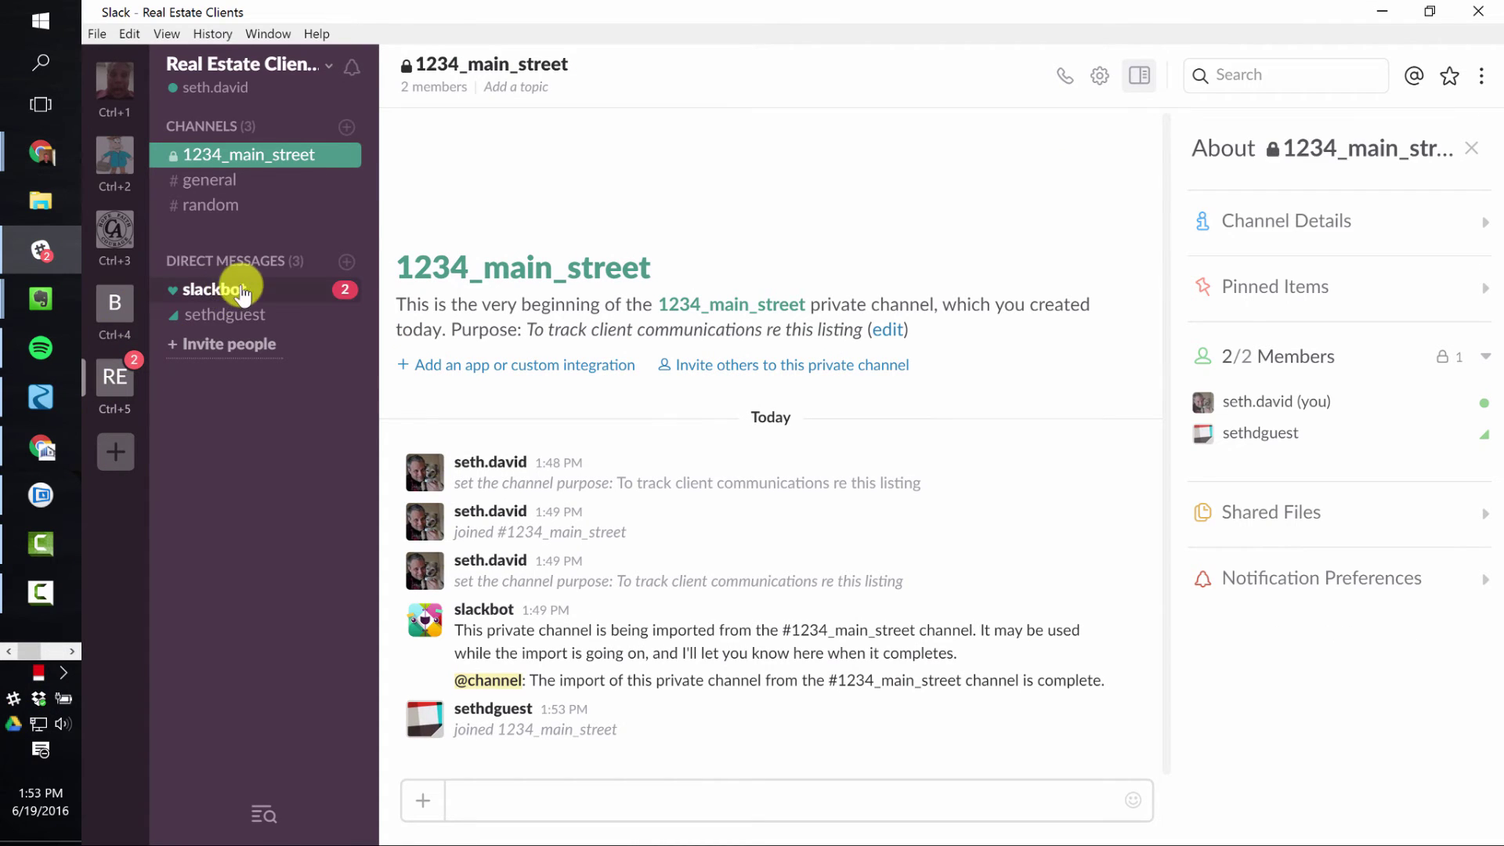
left_click(235, 290)
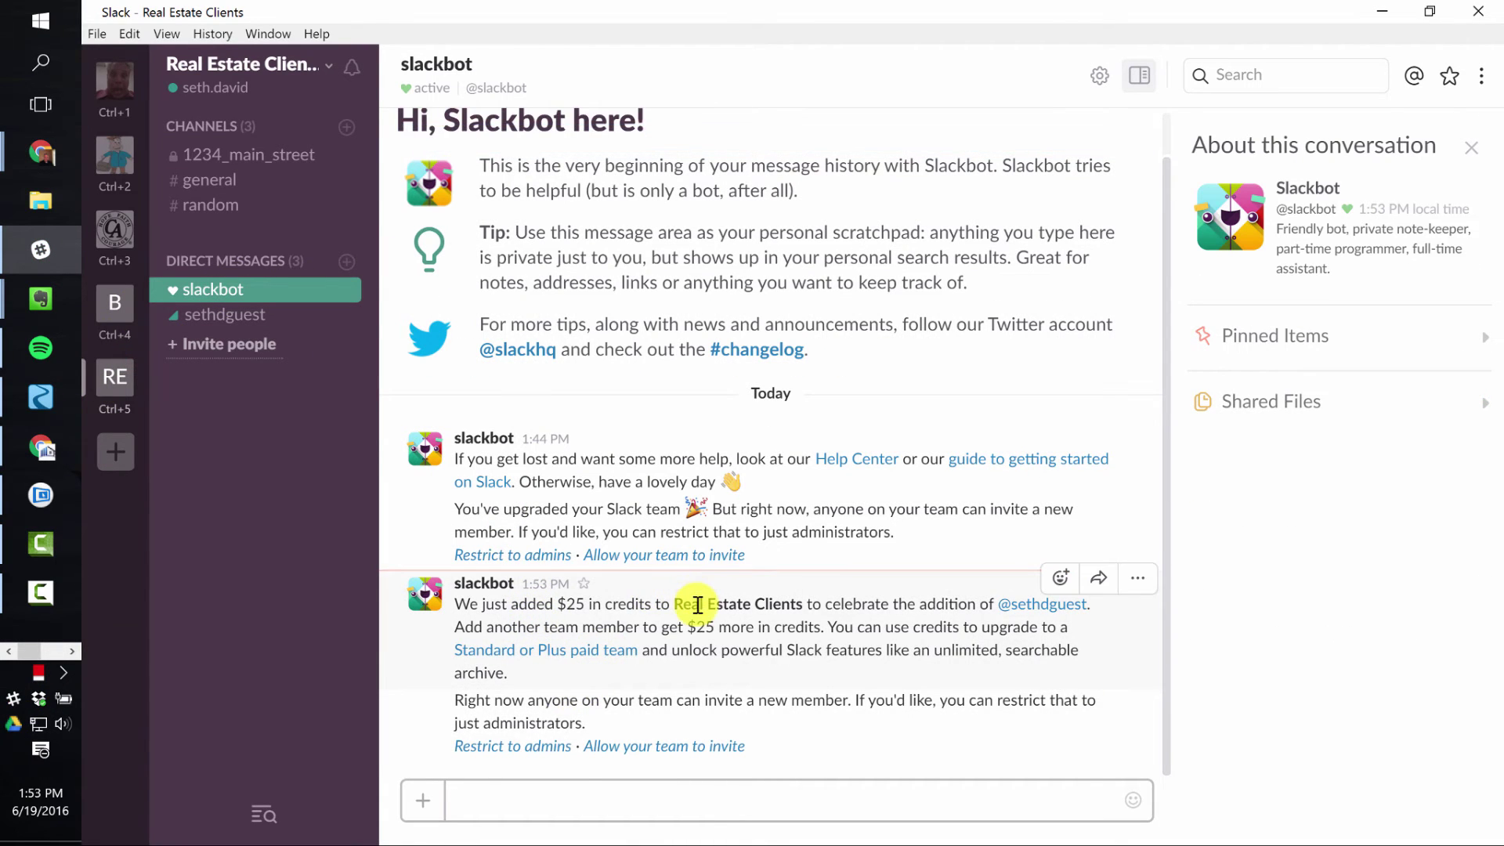
left_click_drag(527, 605, 615, 605)
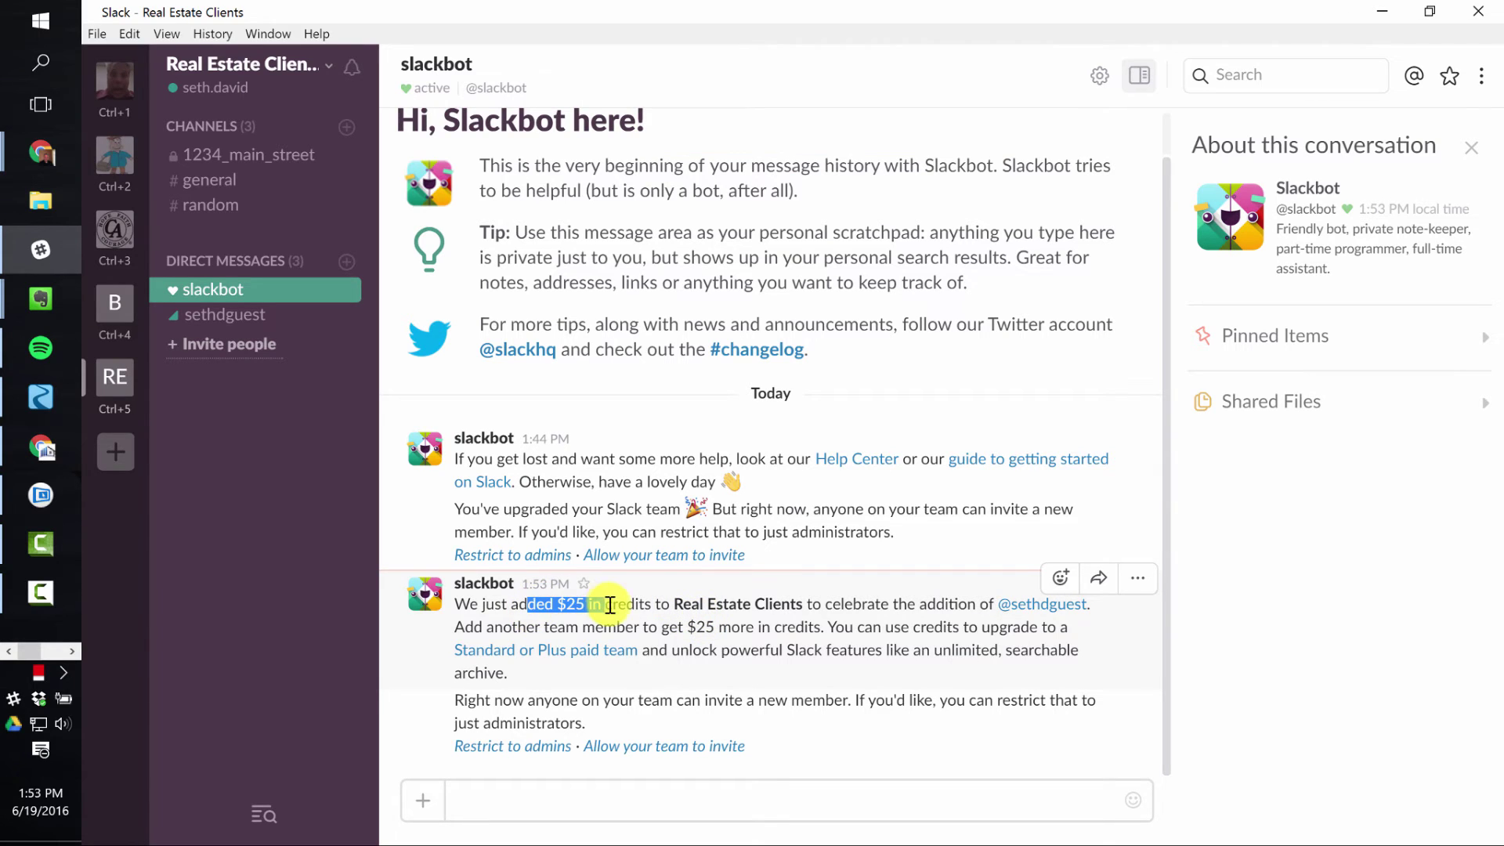
left_click(513, 796)
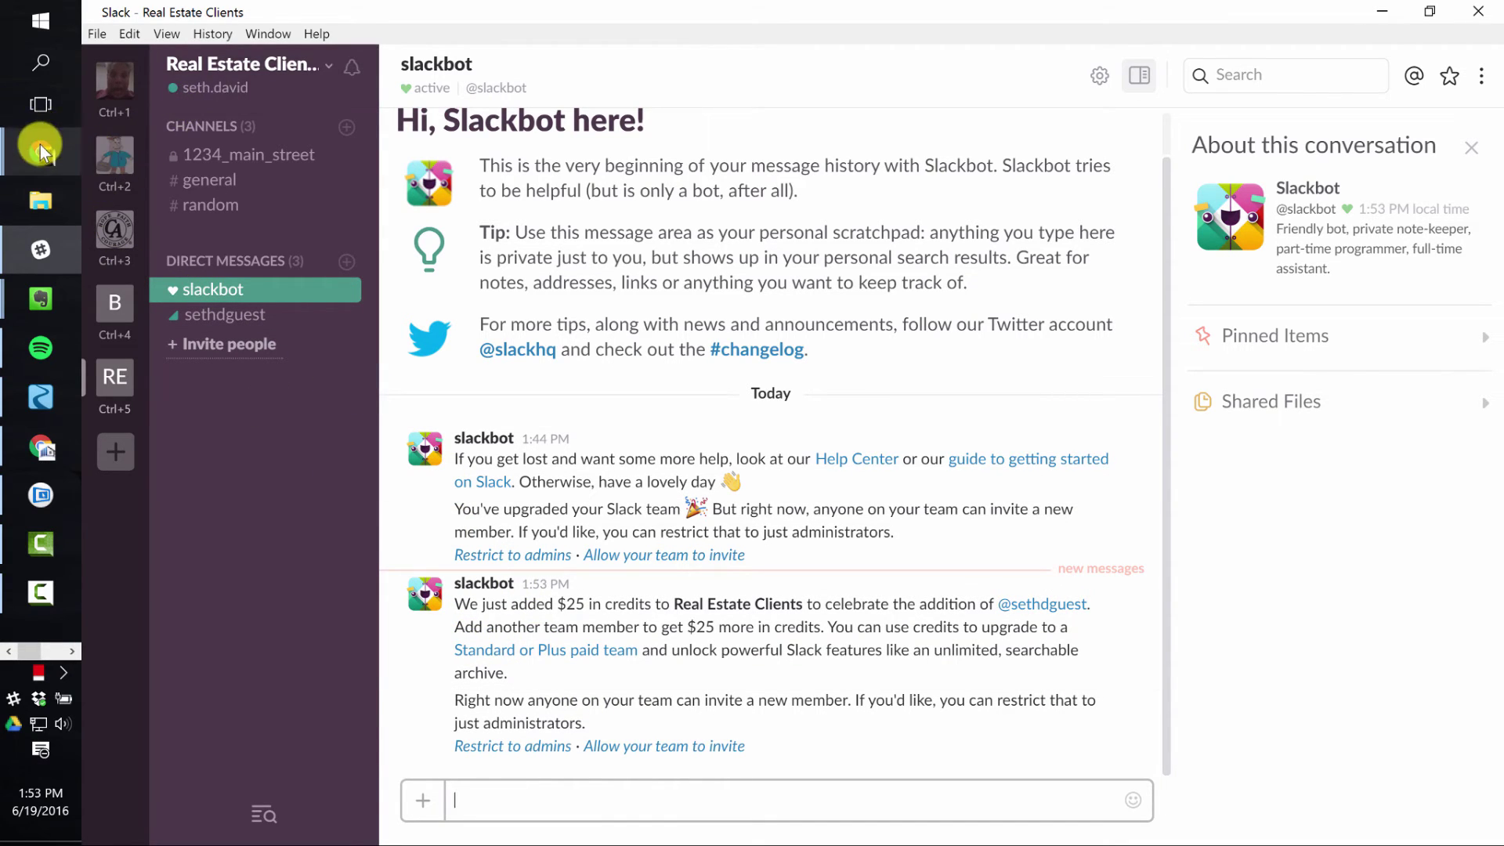
left_click(40, 467)
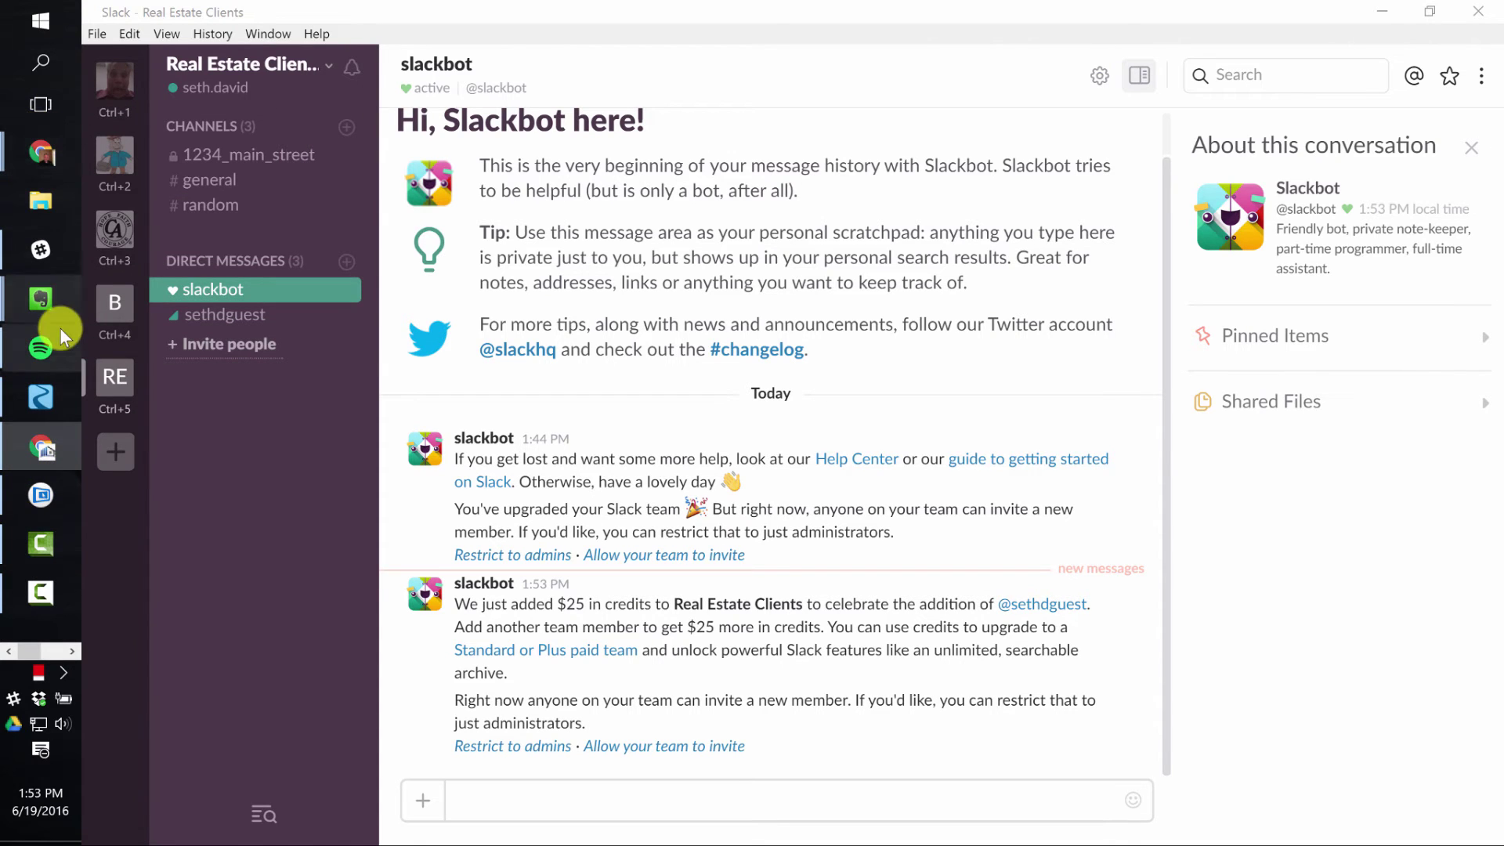
left_click(50, 651)
left_click(56, 147)
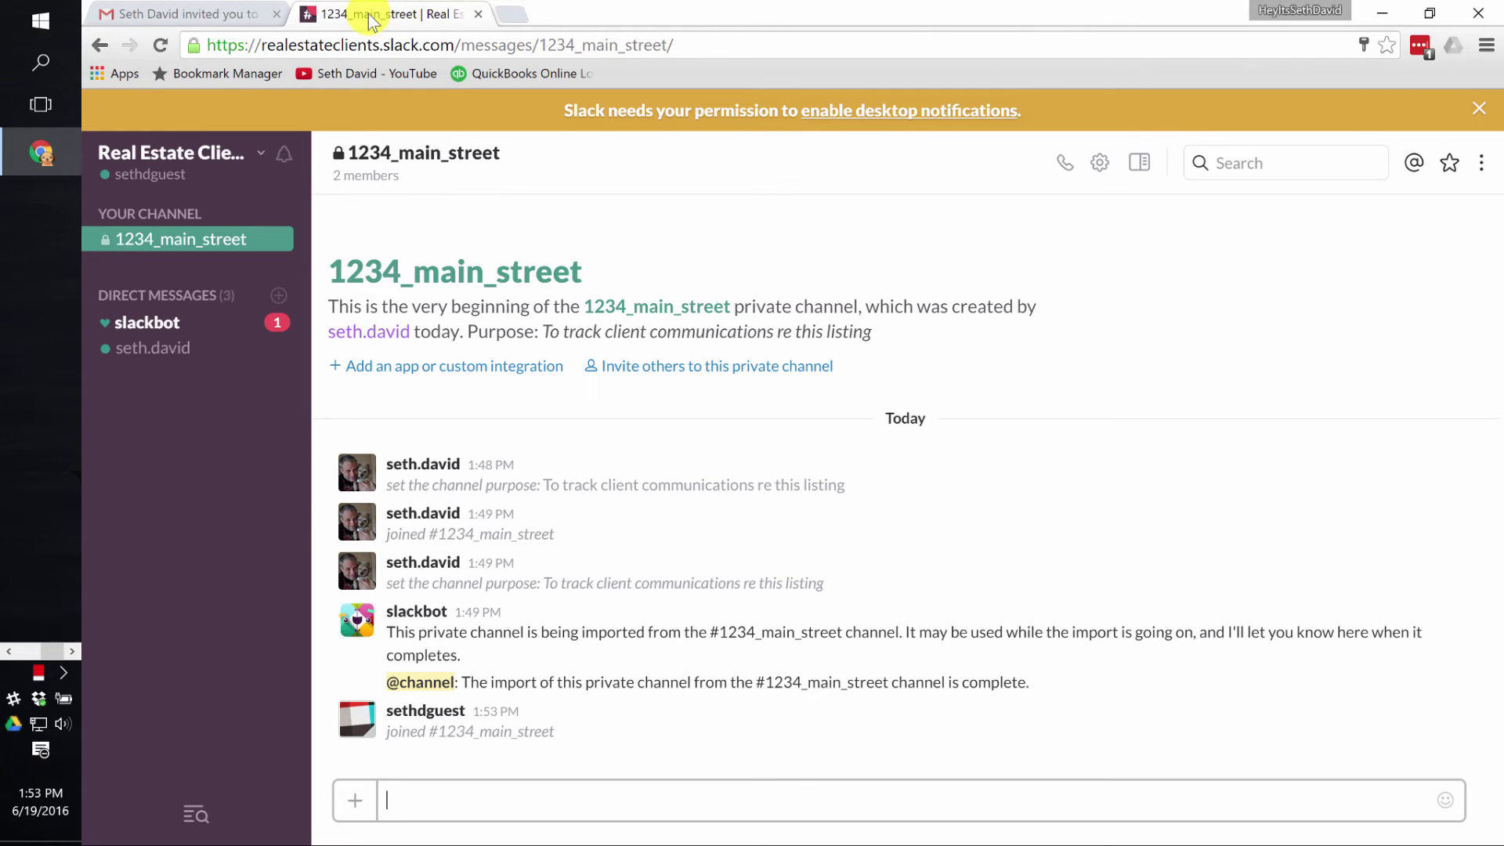
Step: As the guest, post 'Hey I am here. Now what do I do?' in #1234_main_street
left_click(211, 156)
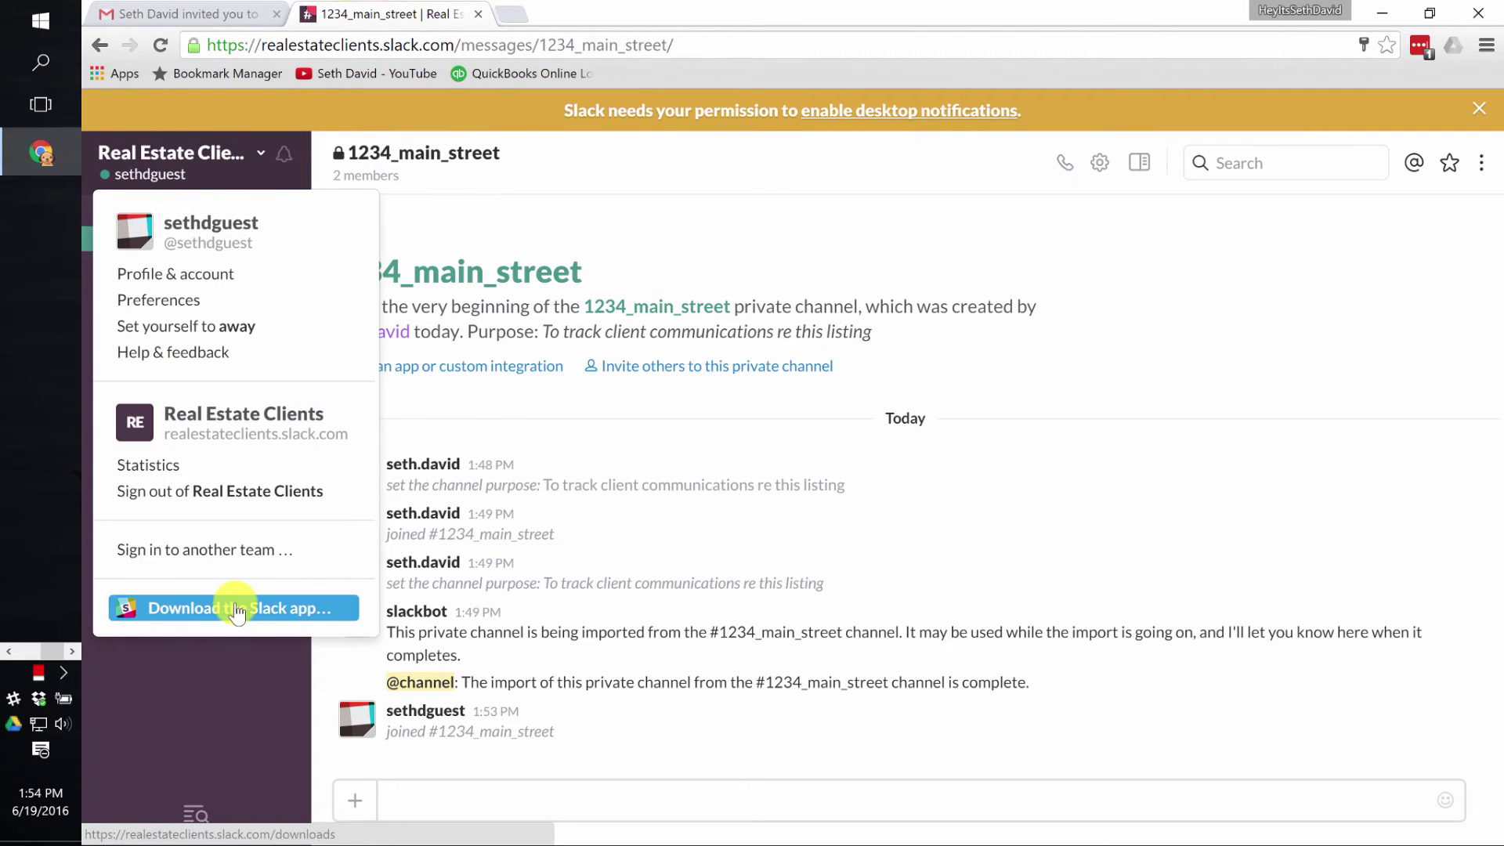
left_click(219, 153)
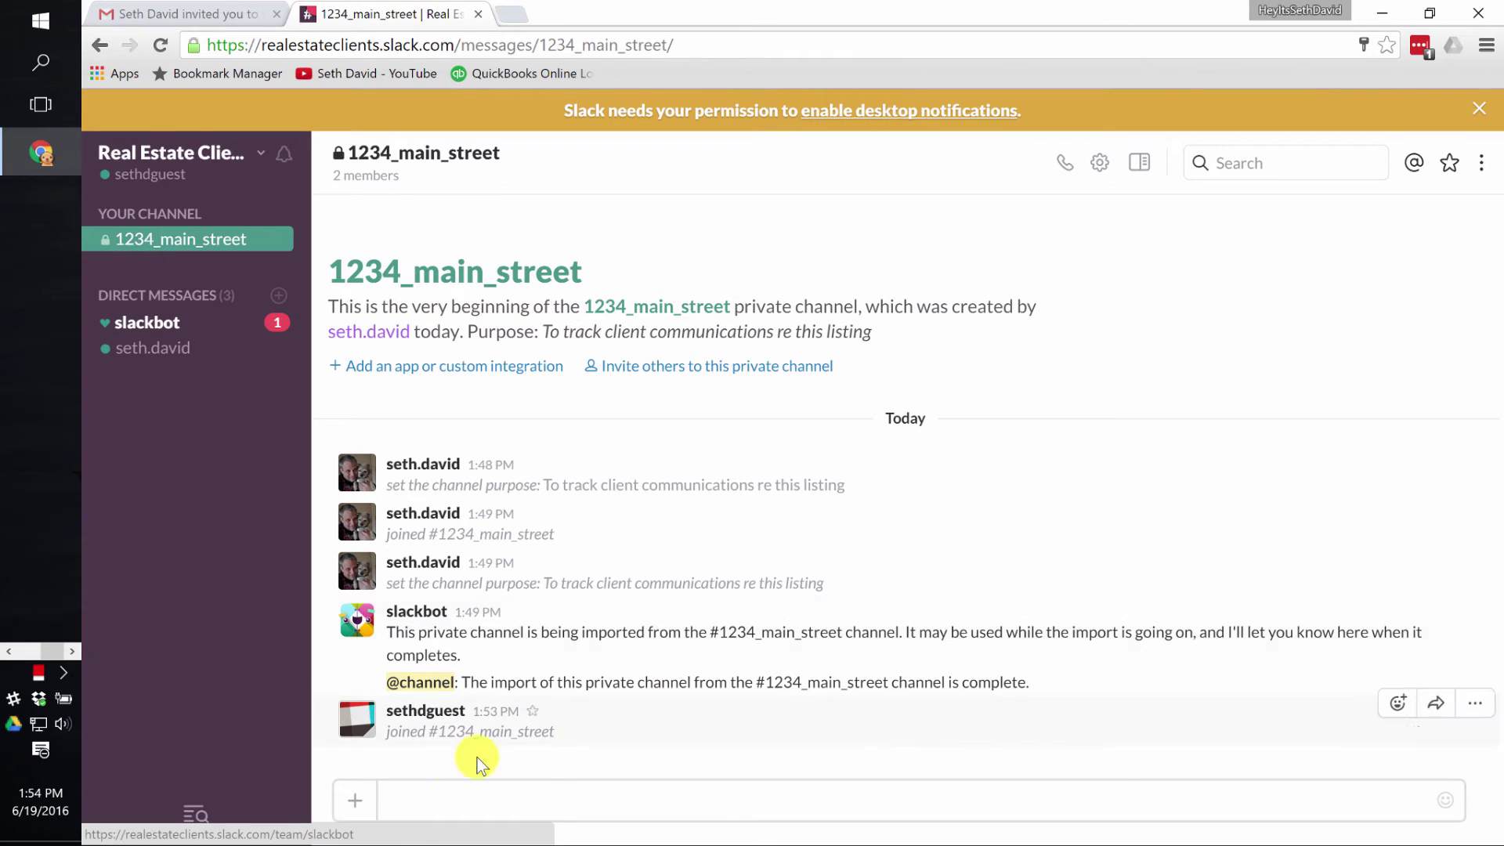
left_click(398, 792)
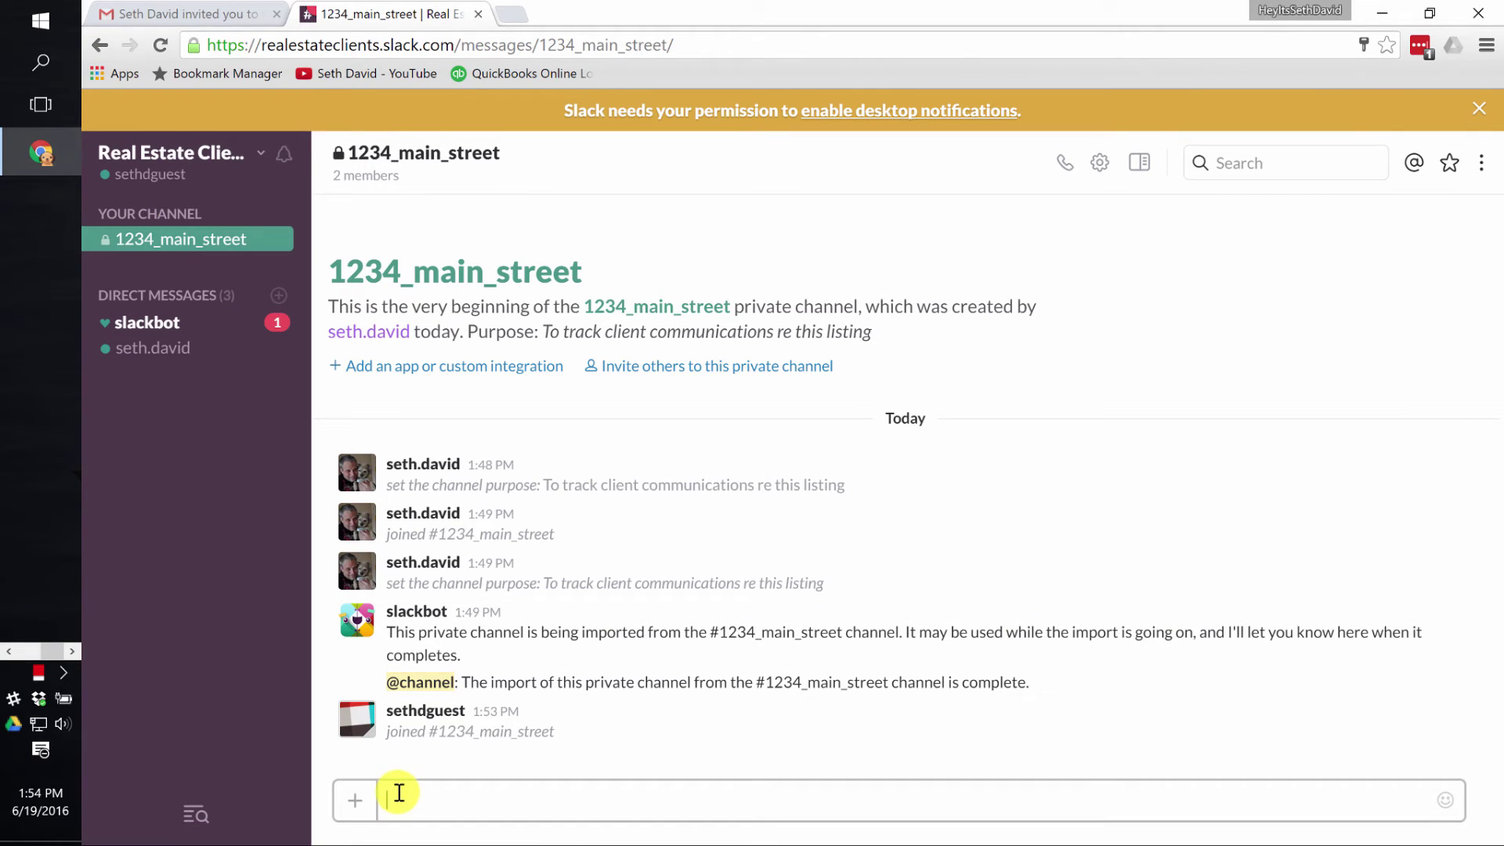
type("Hey I am here. Now")
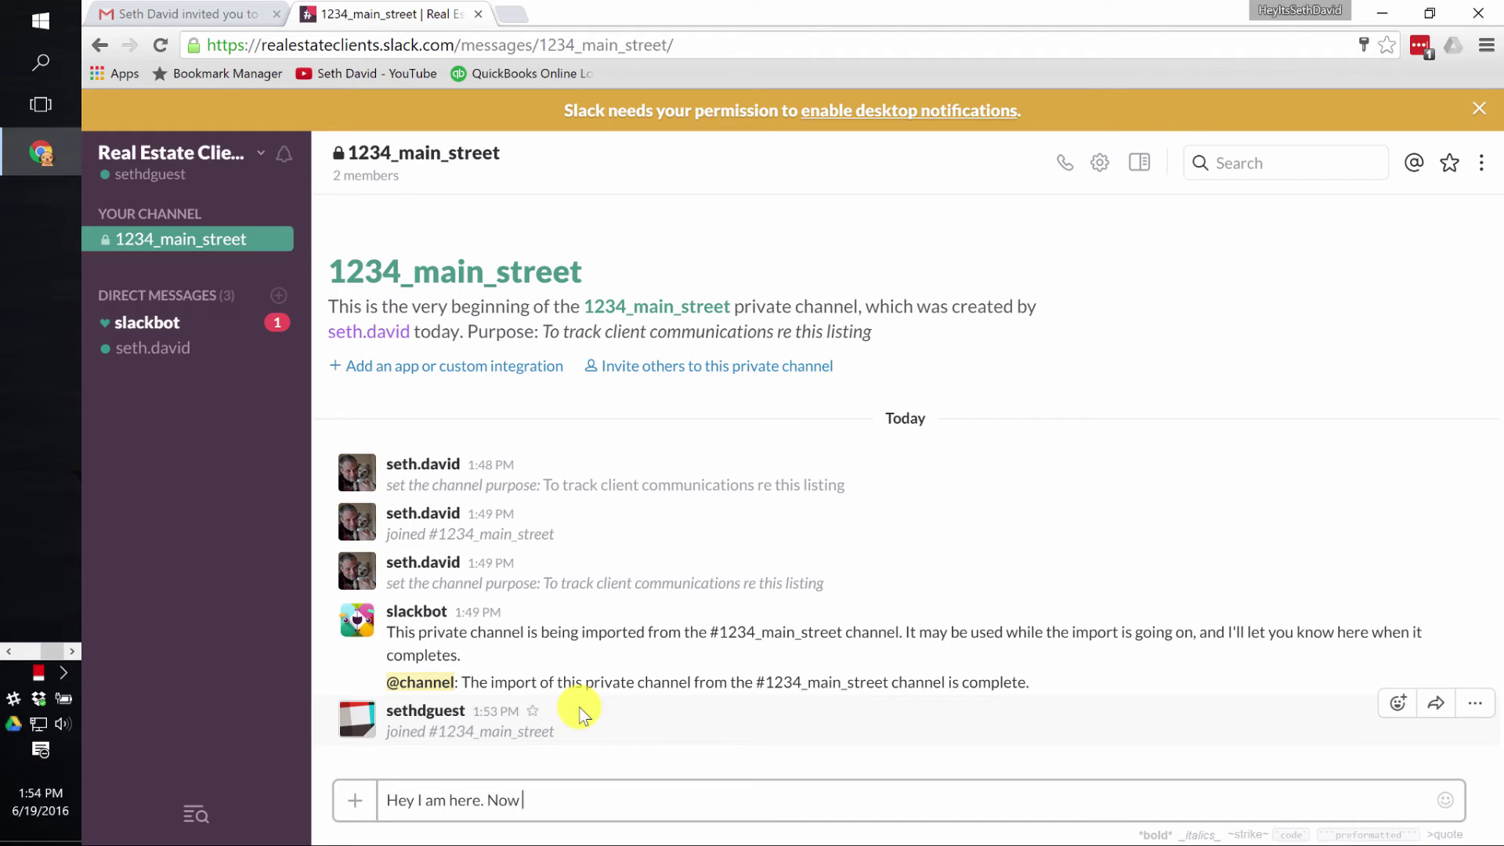
type(" what do I do?")
key("Return")
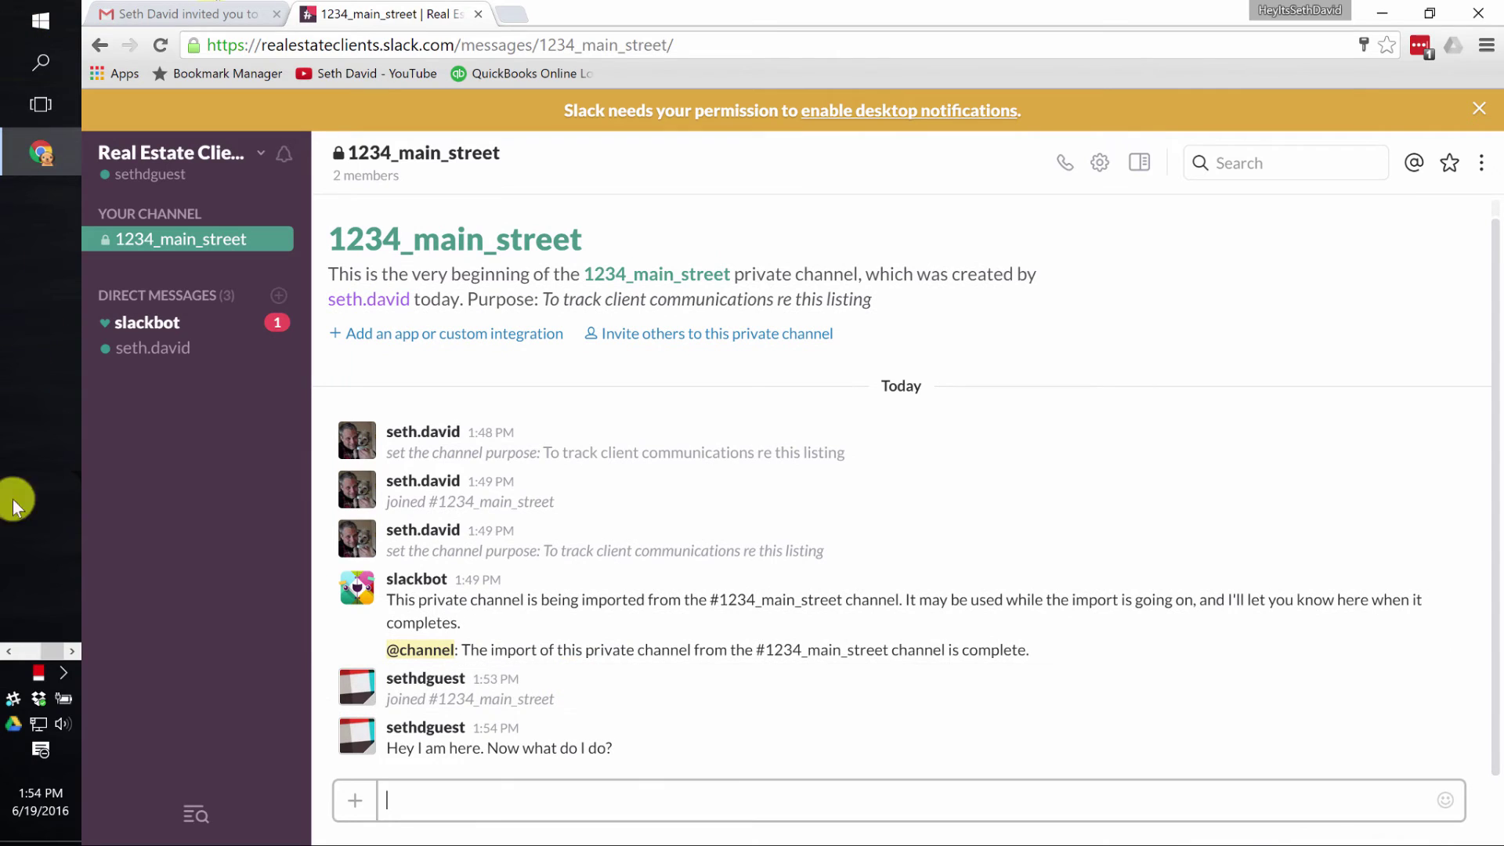
key("alt+Tab")
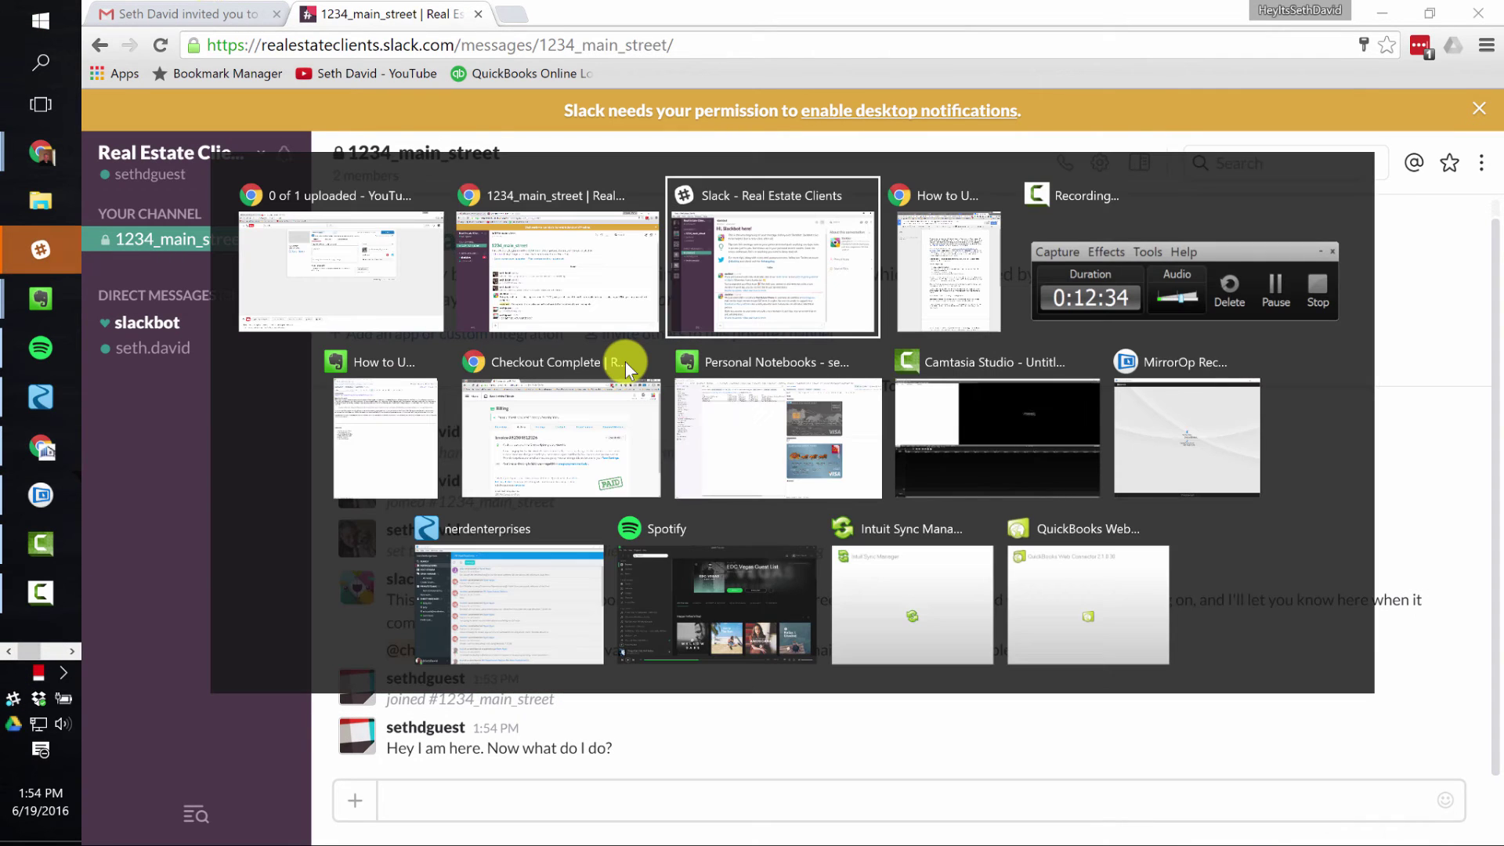
Step: From the desktop app, reply 'Sit tight, and look for updates.' in #1234_main_street
key("alt+Tab")
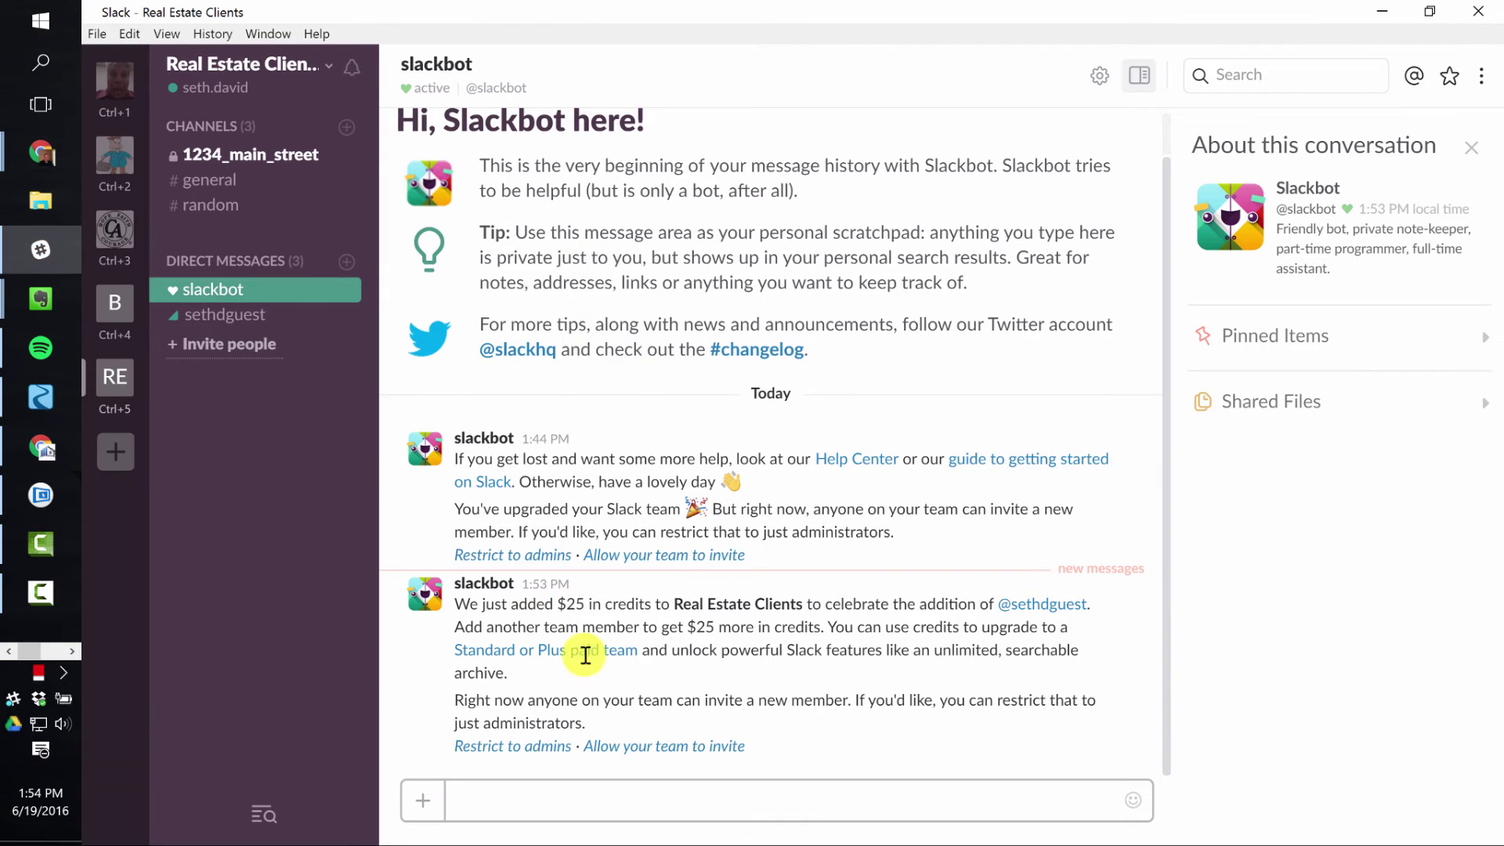
left_click(207, 161)
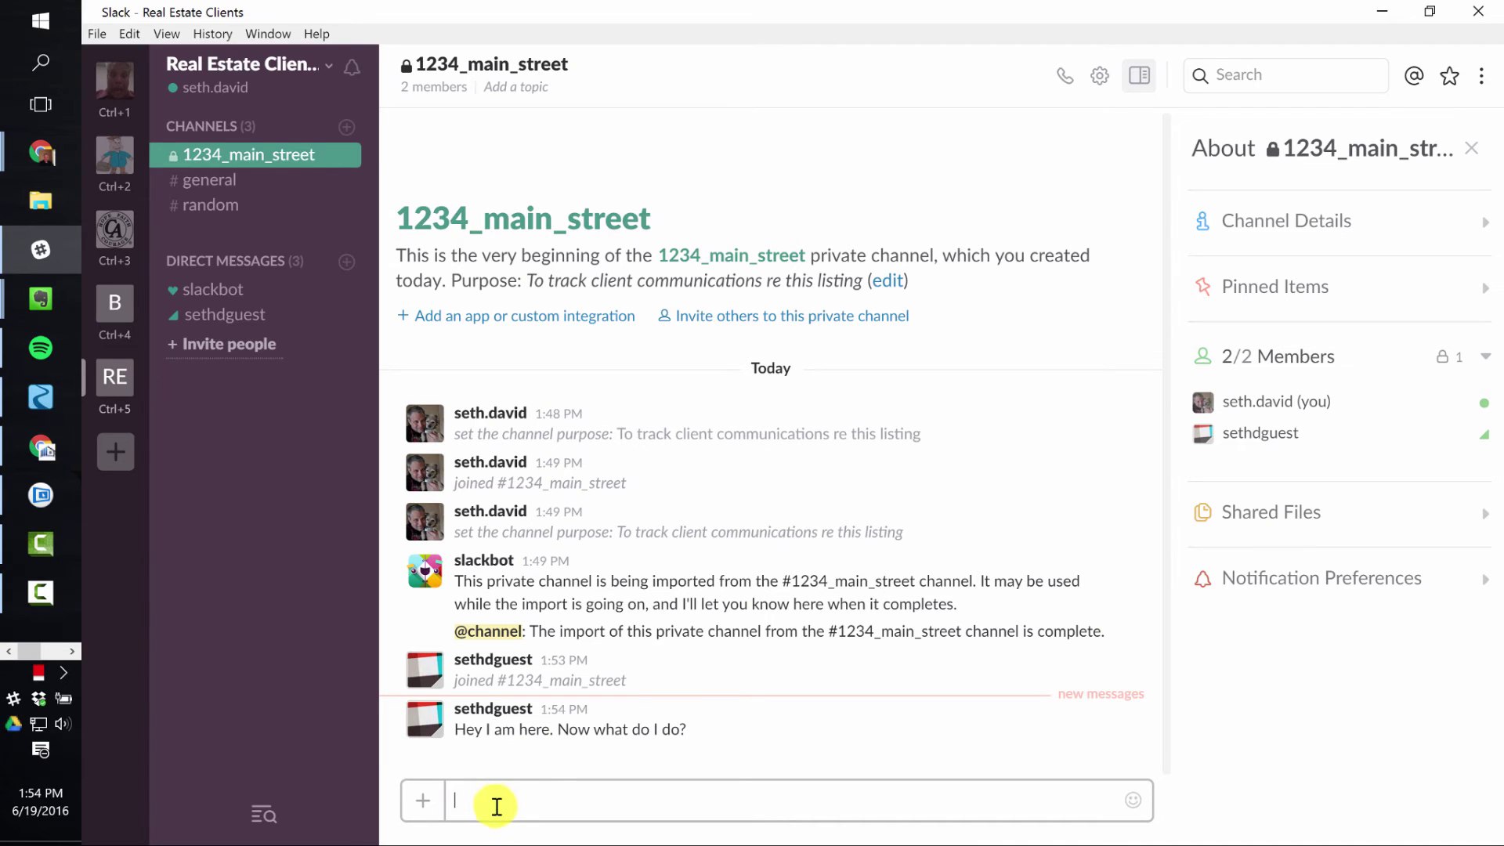
type("Sit tight,")
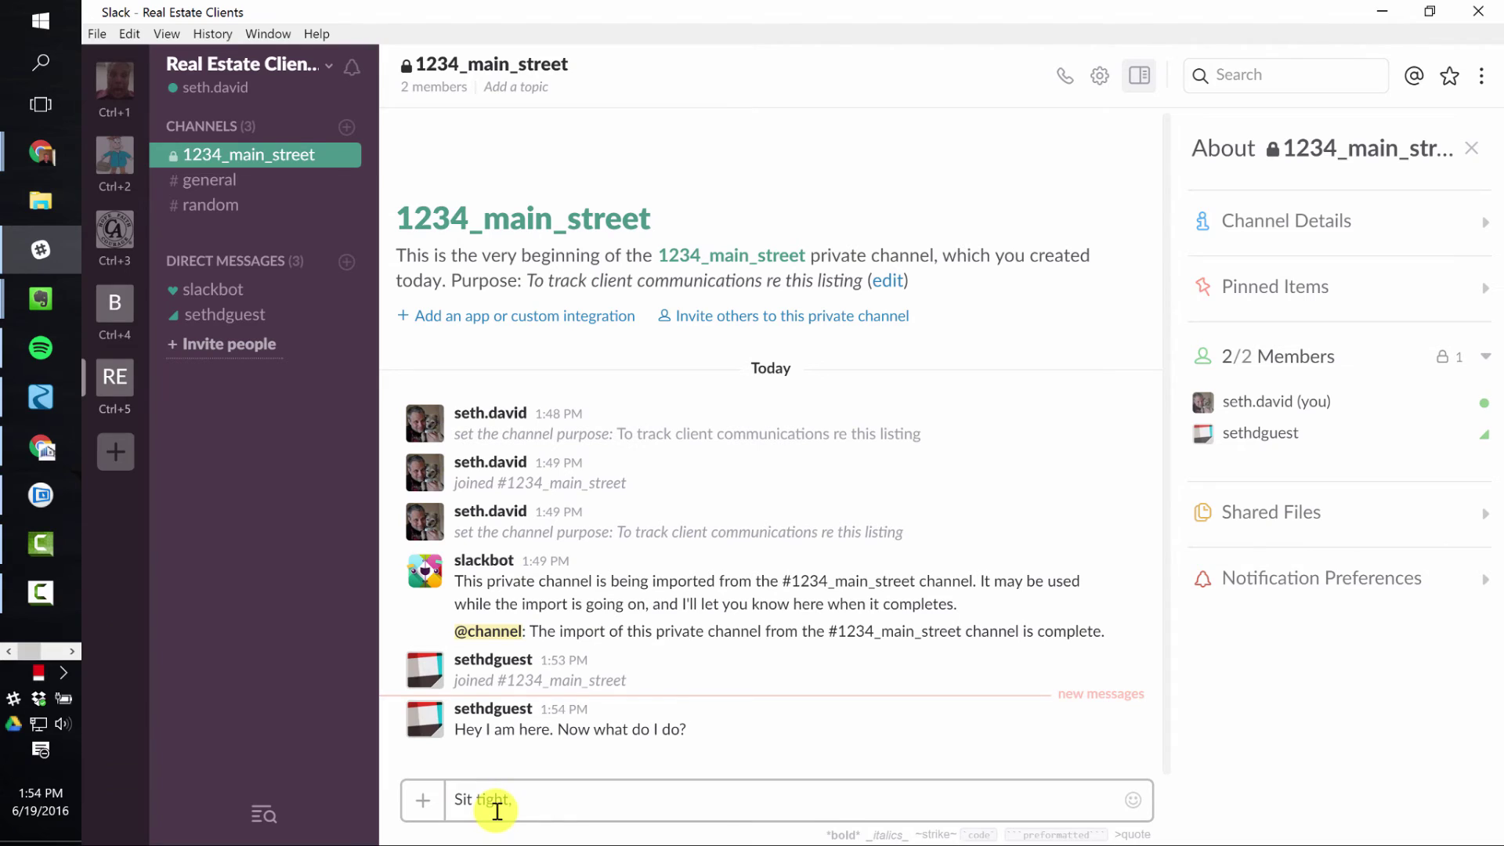
type(" and look for updates.")
key("Return")
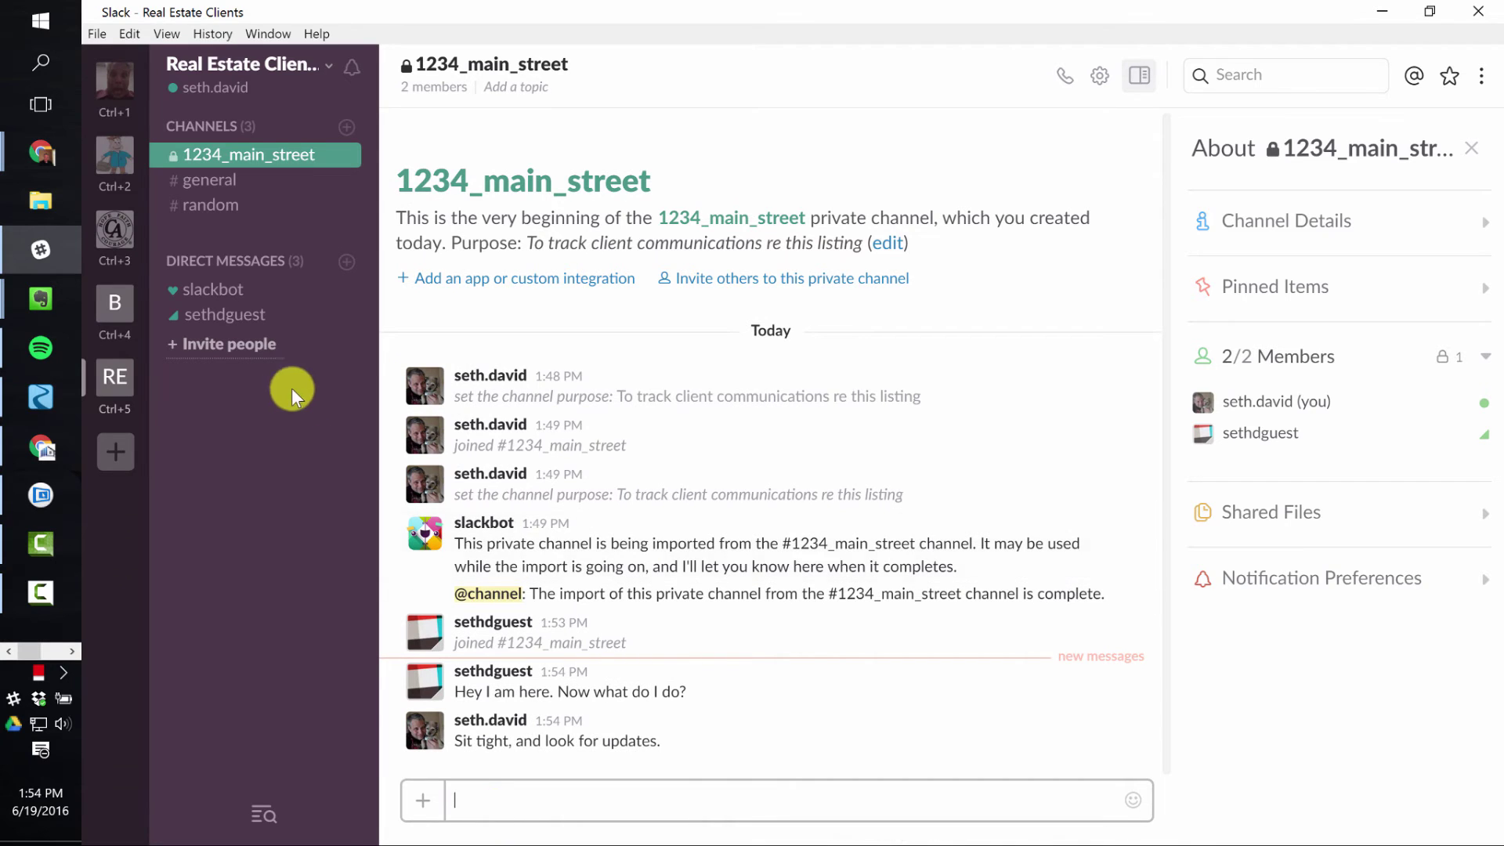
key("alt+Tab")
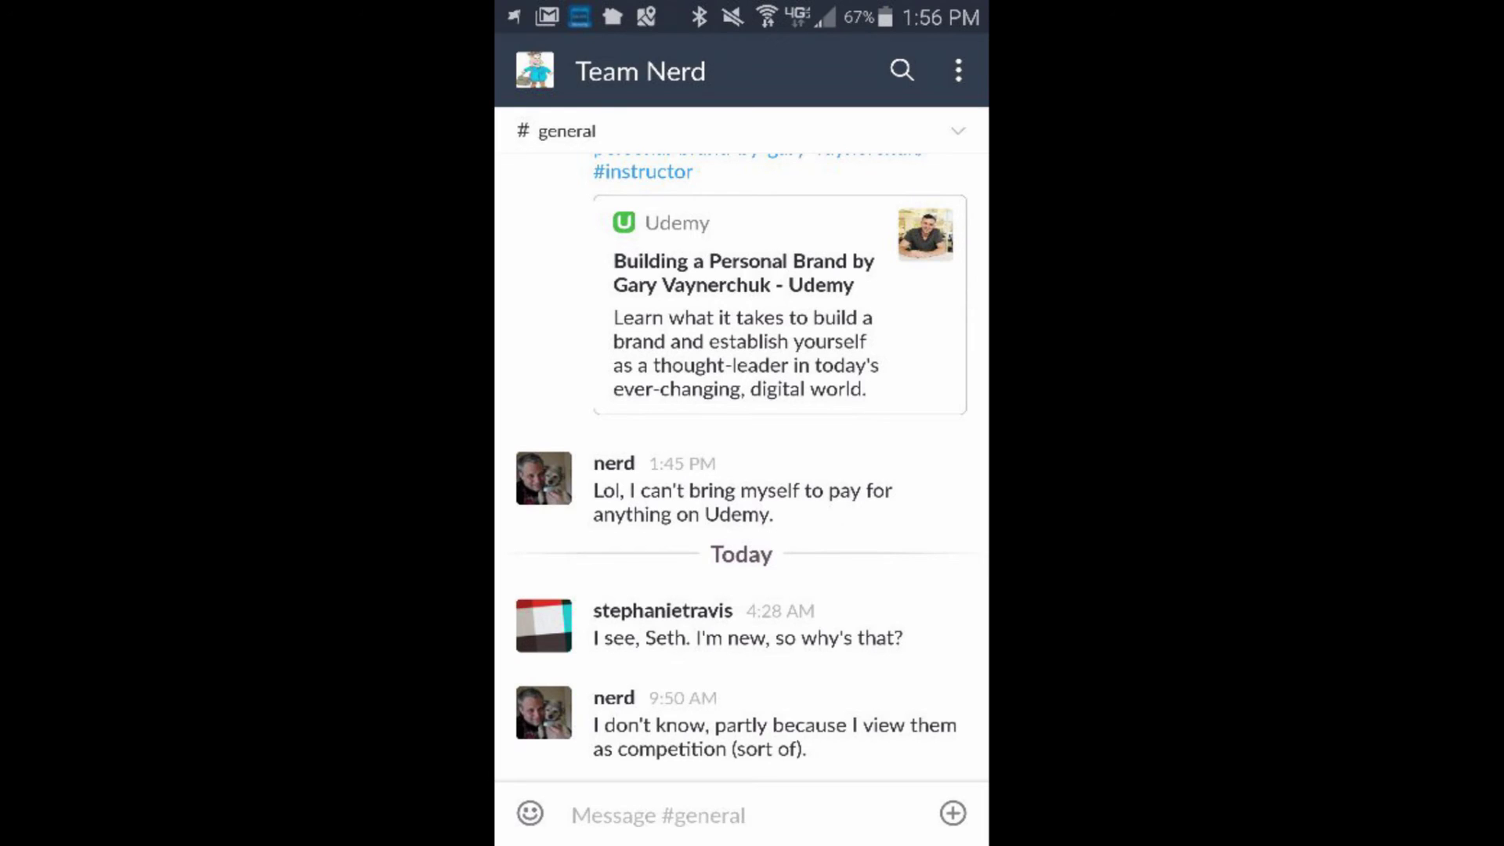
Step: Open the phone app's team list and begin adding the Real Estate Clients team
left_click(534, 71)
left_click(564, 70)
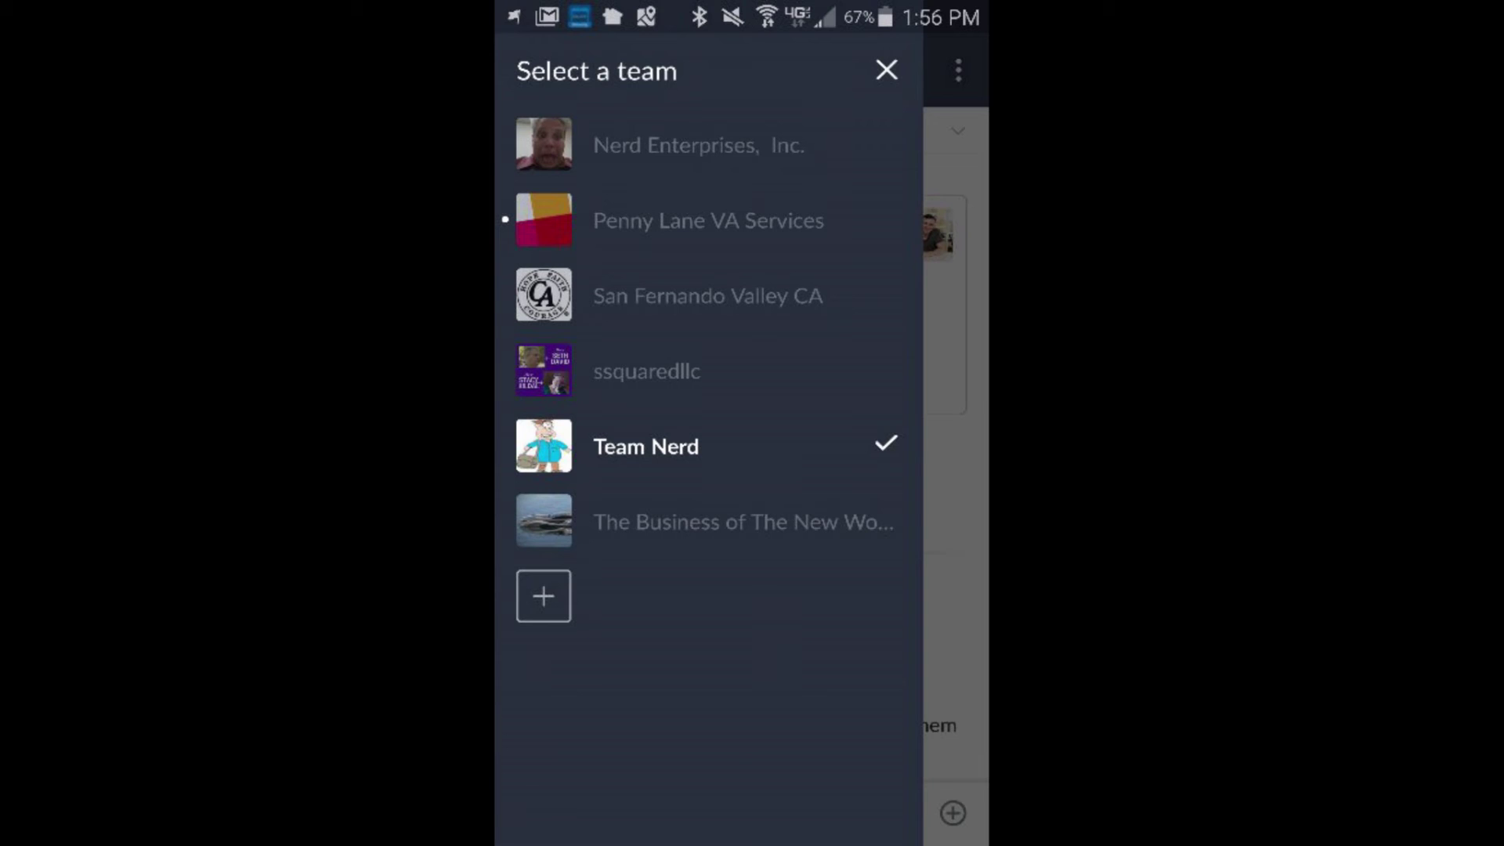
left_click(544, 596)
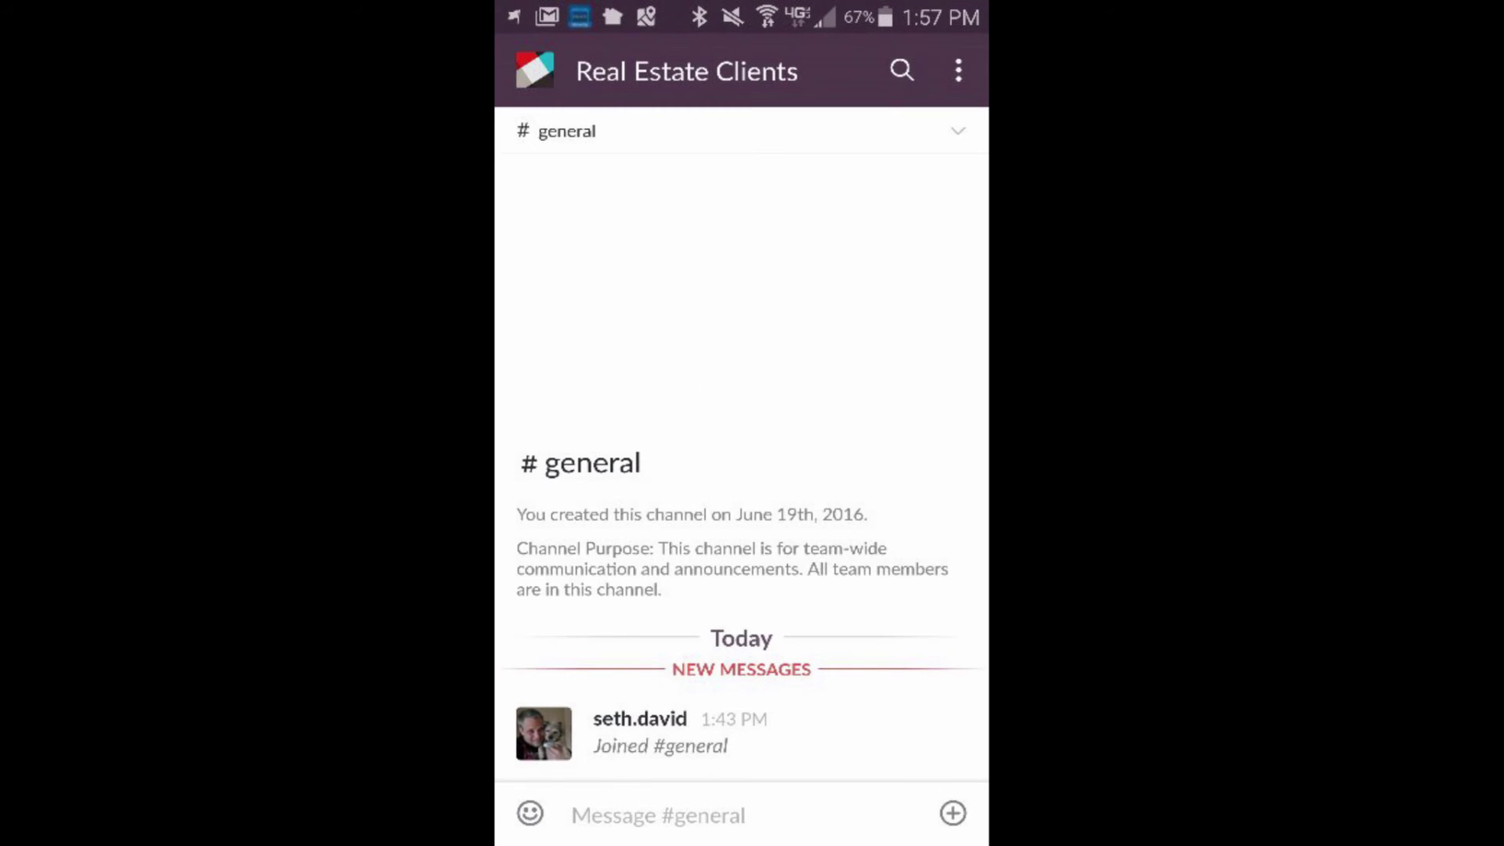
Step: Open #1234_main_street on the phone and check its Take photo / Pick a file attachment options
left_click(535, 69)
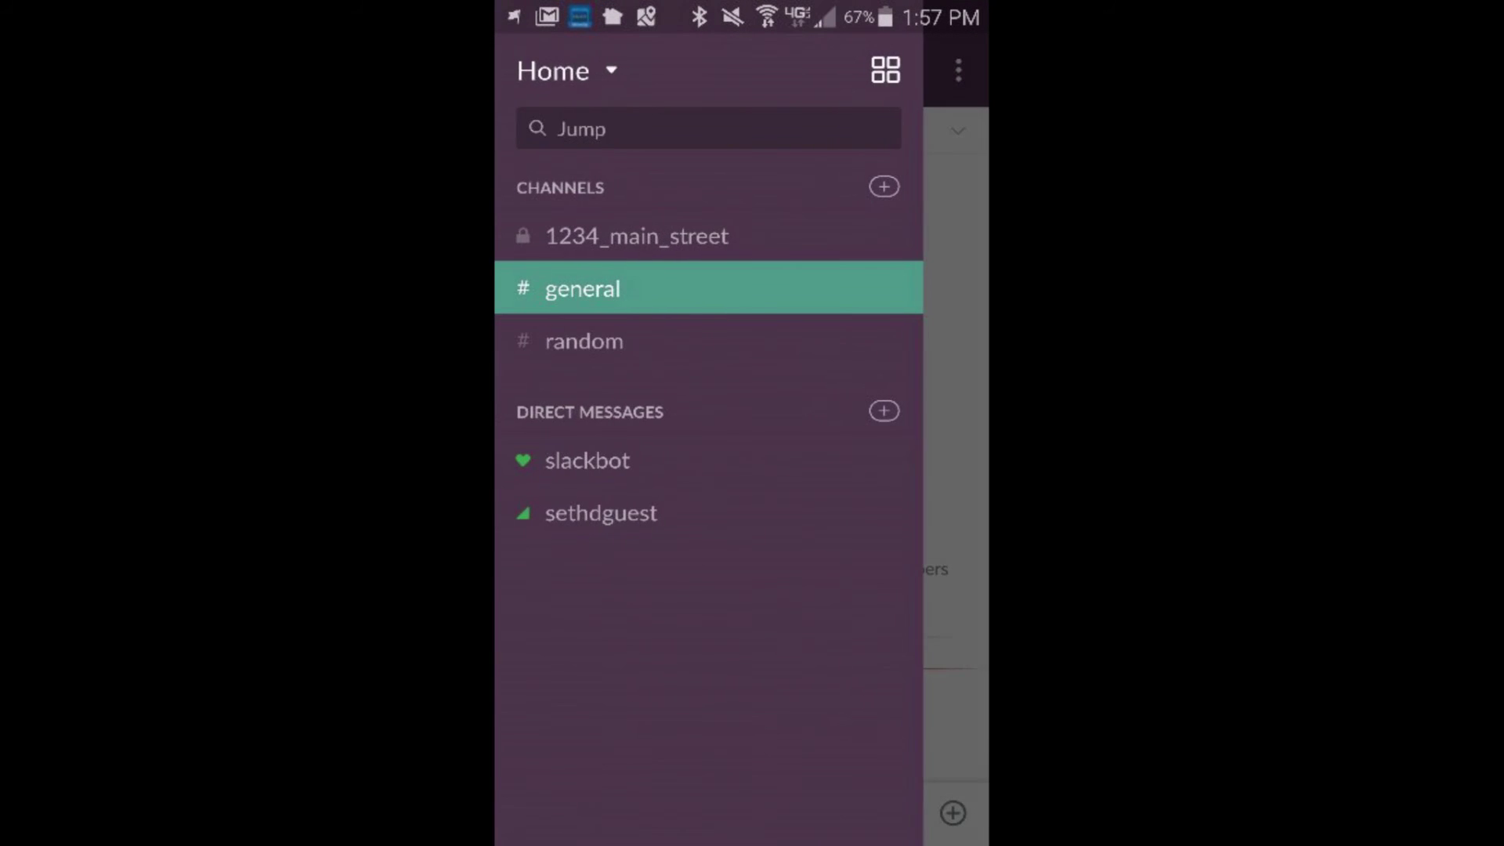
left_click(636, 235)
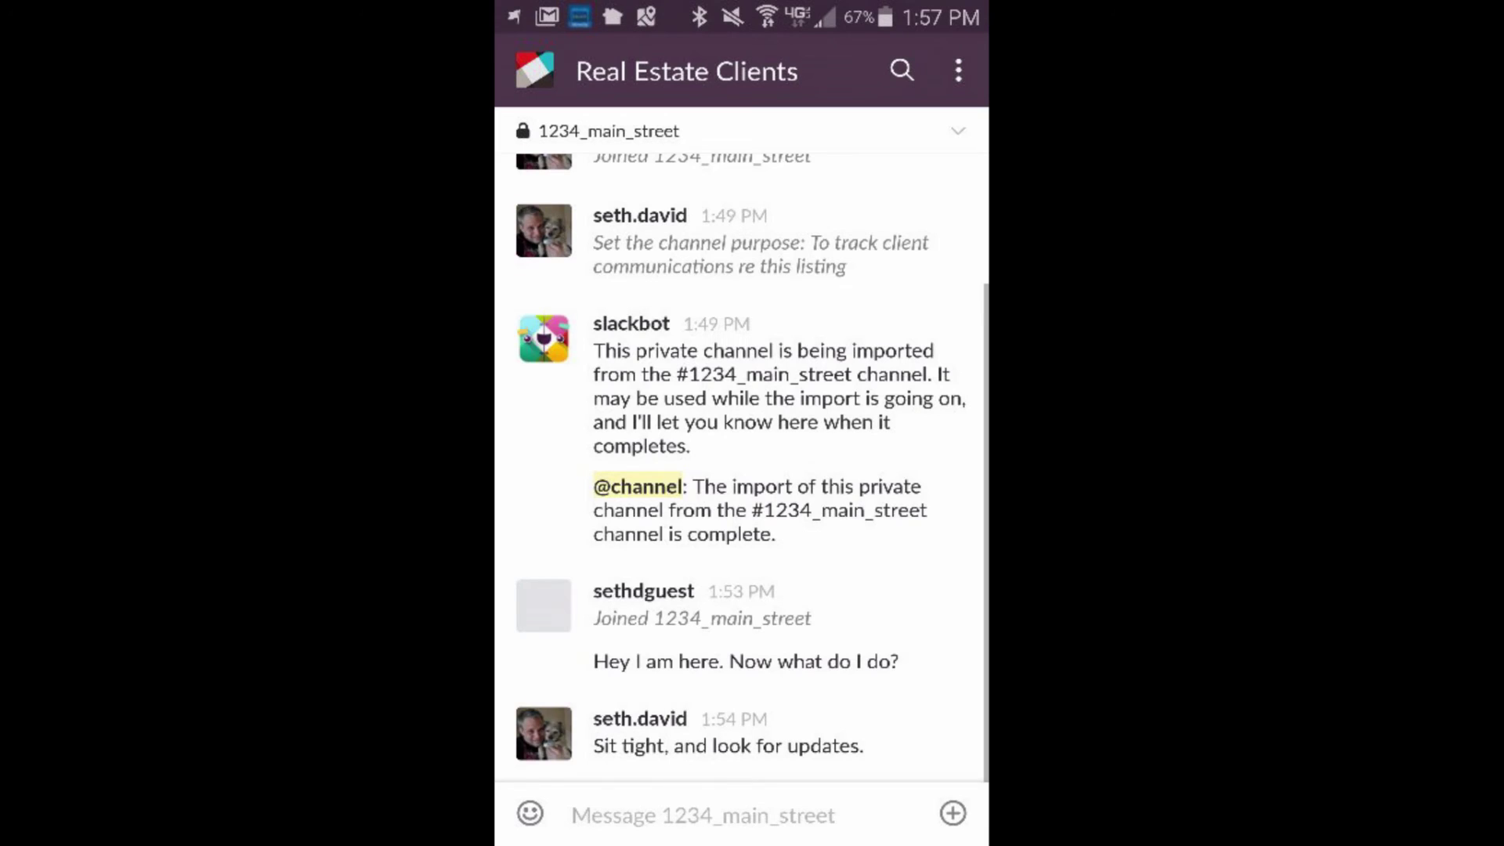
left_click(703, 815)
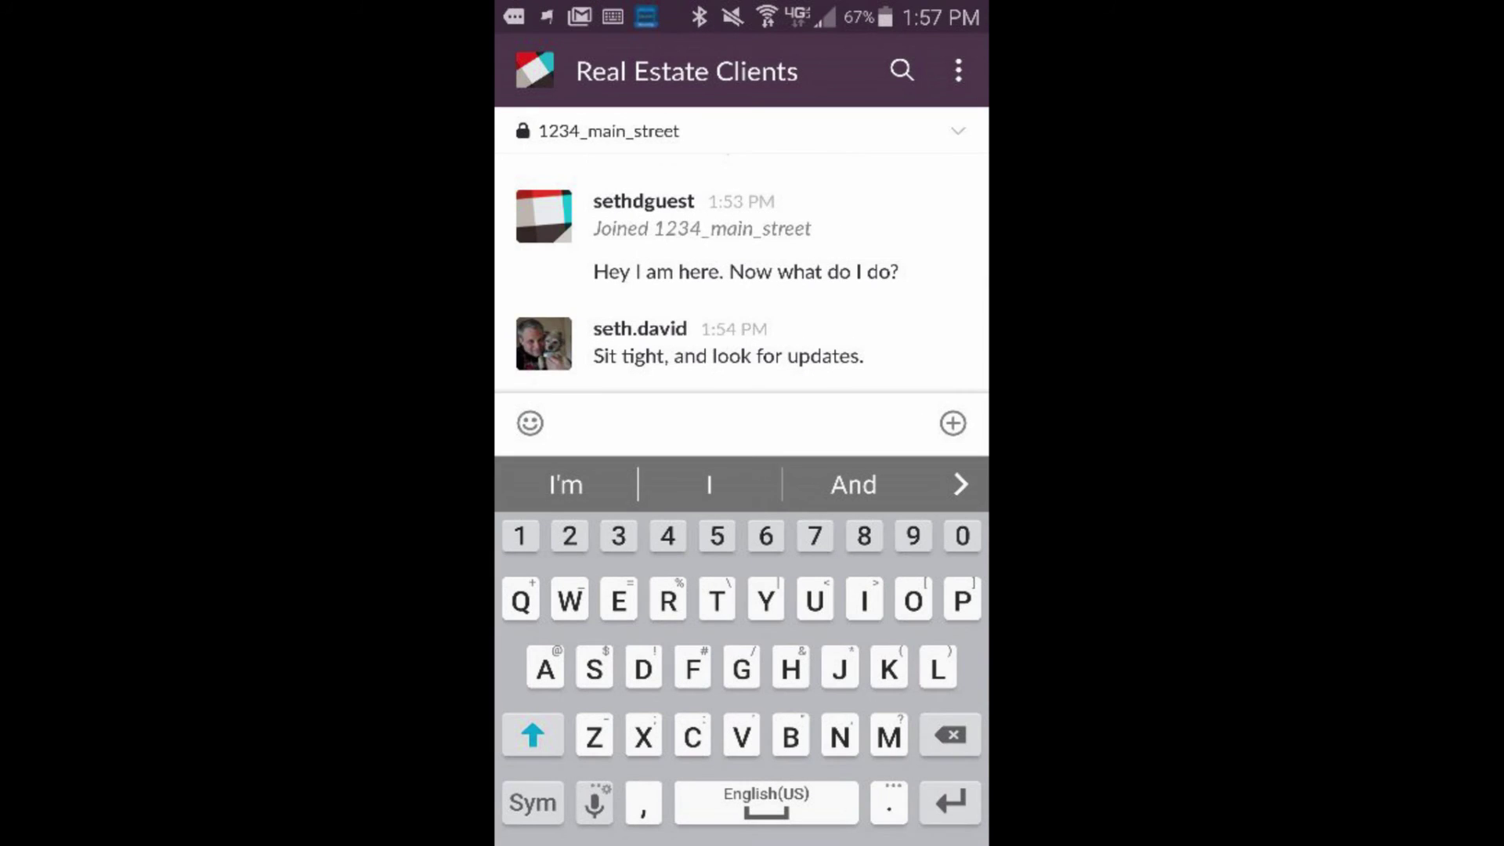
left_click(952, 423)
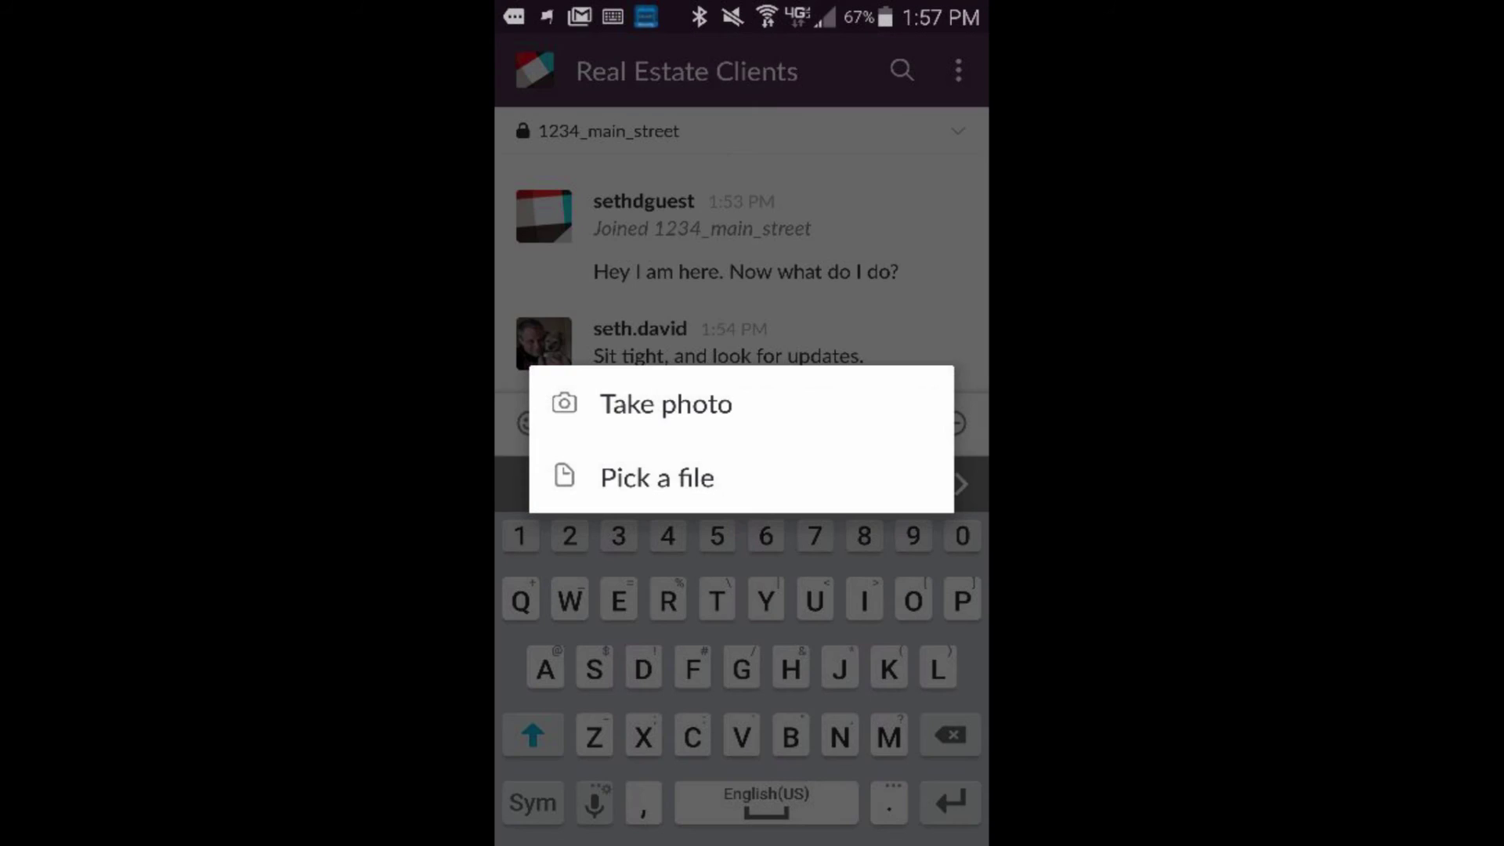
key("Escape")
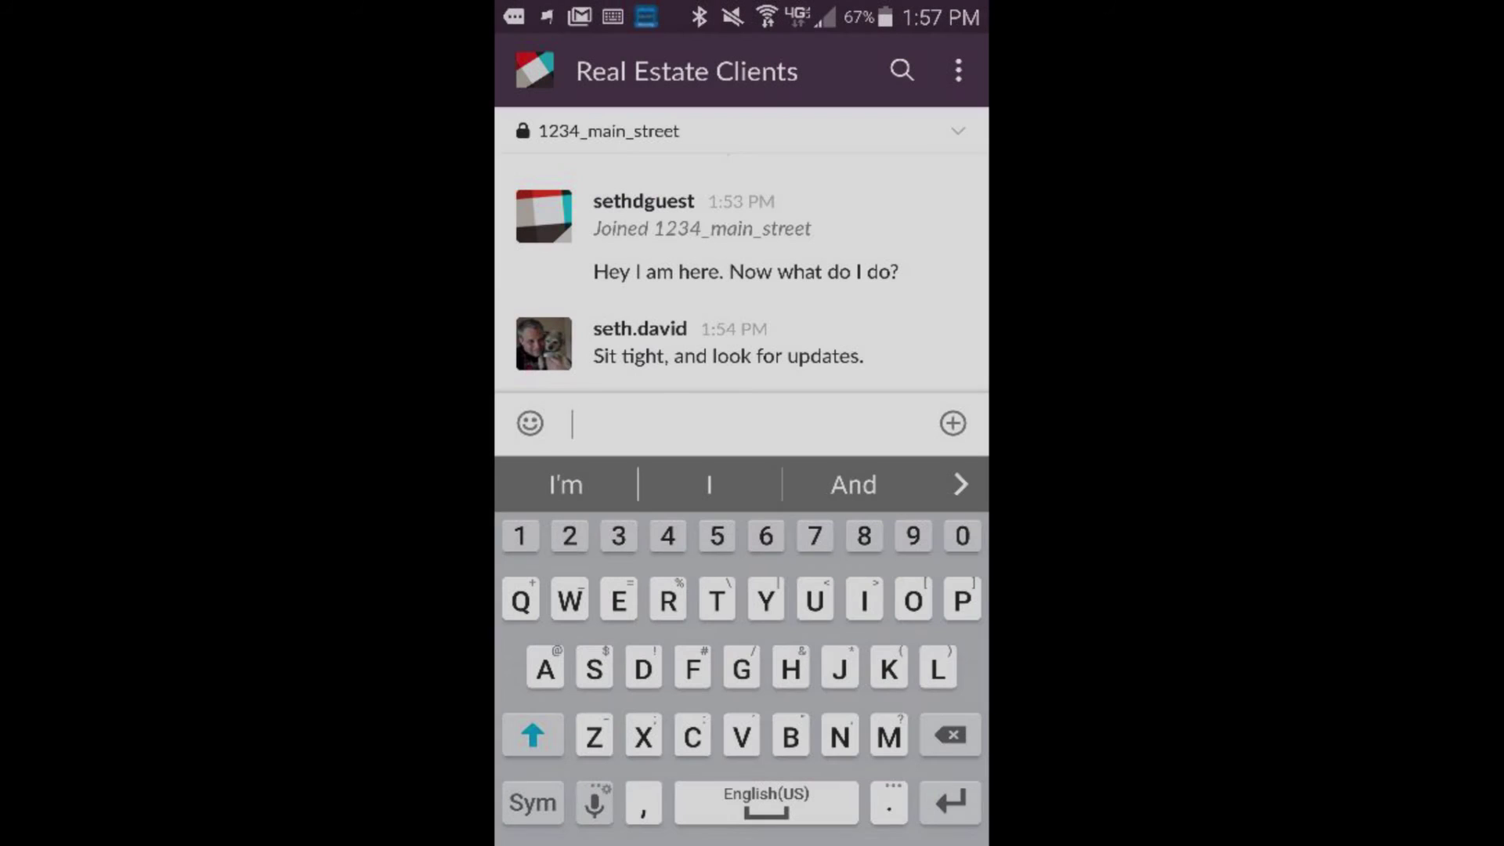
left_click(953, 424)
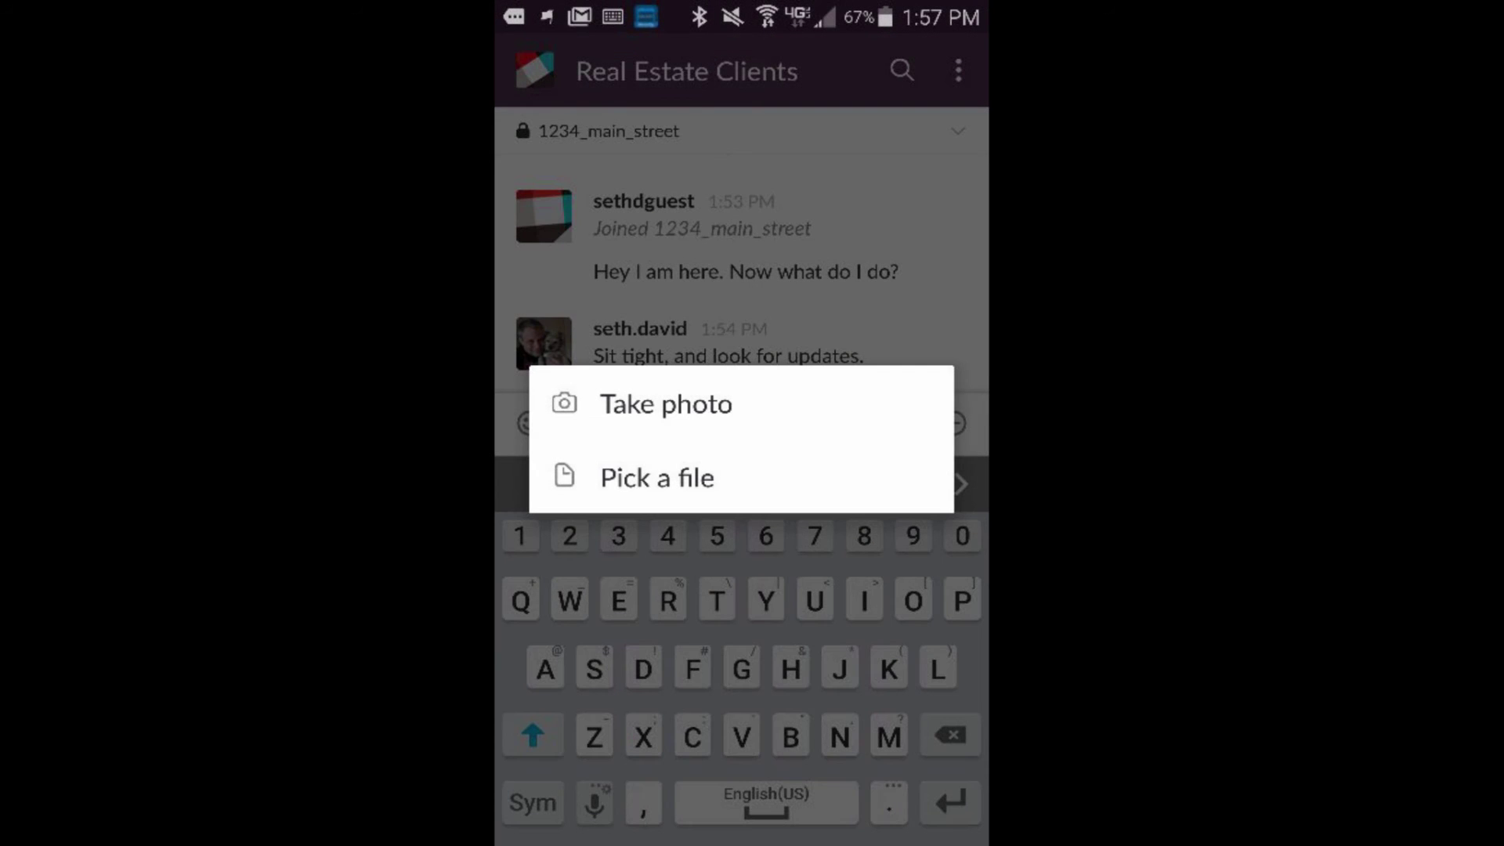
key("Escape")
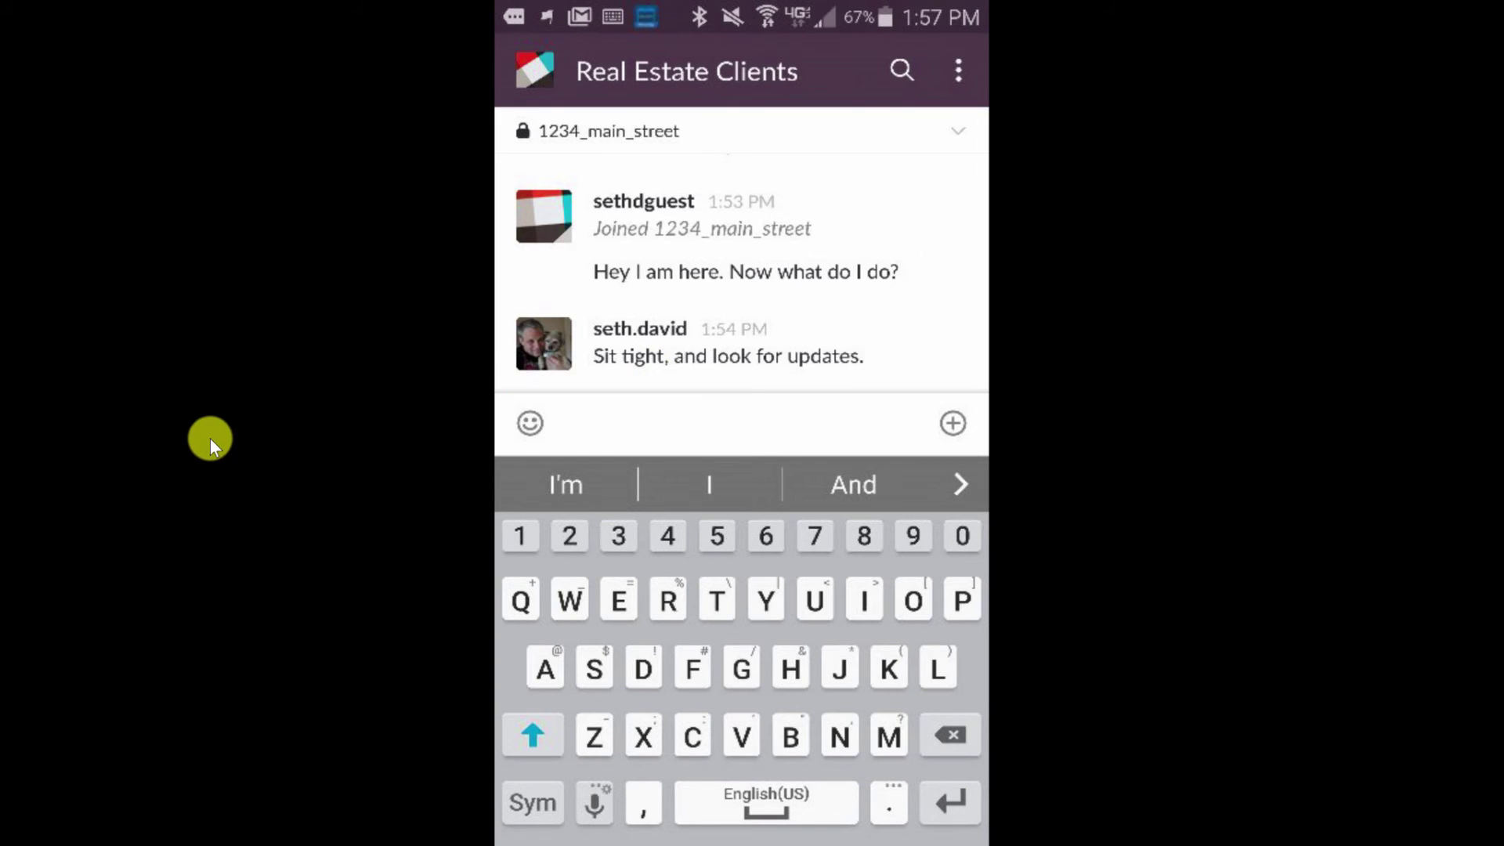
key("alt+Tab")
key("alt+Tab")
key("alt+Tab")
key("alt+shift+Tab")
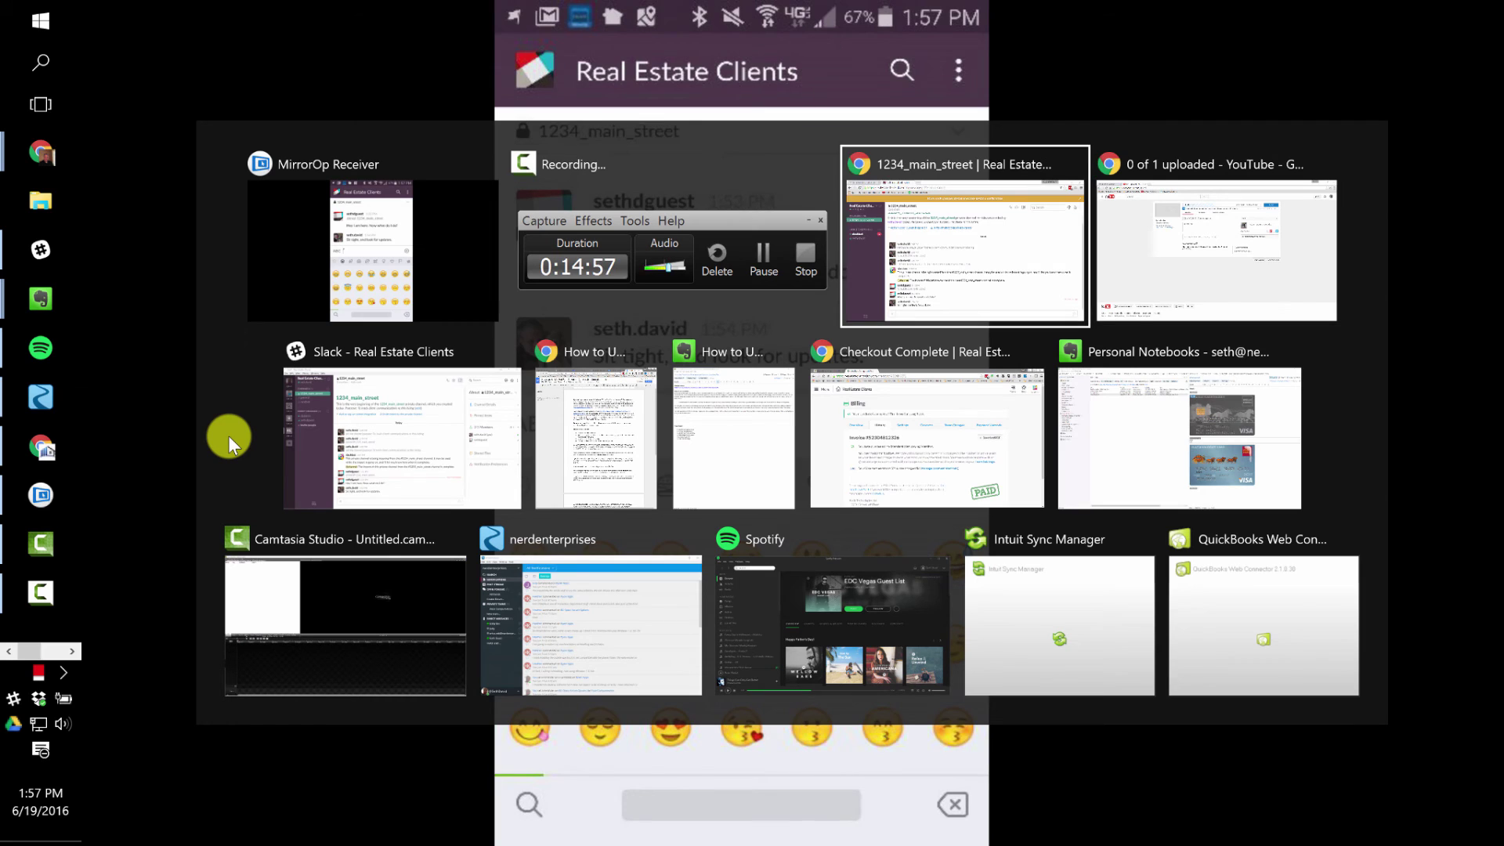
key("alt+shift+Tab")
key("alt+Tab")
key("alt+Tab")
key("alt+Tab")
key("alt+Tab")
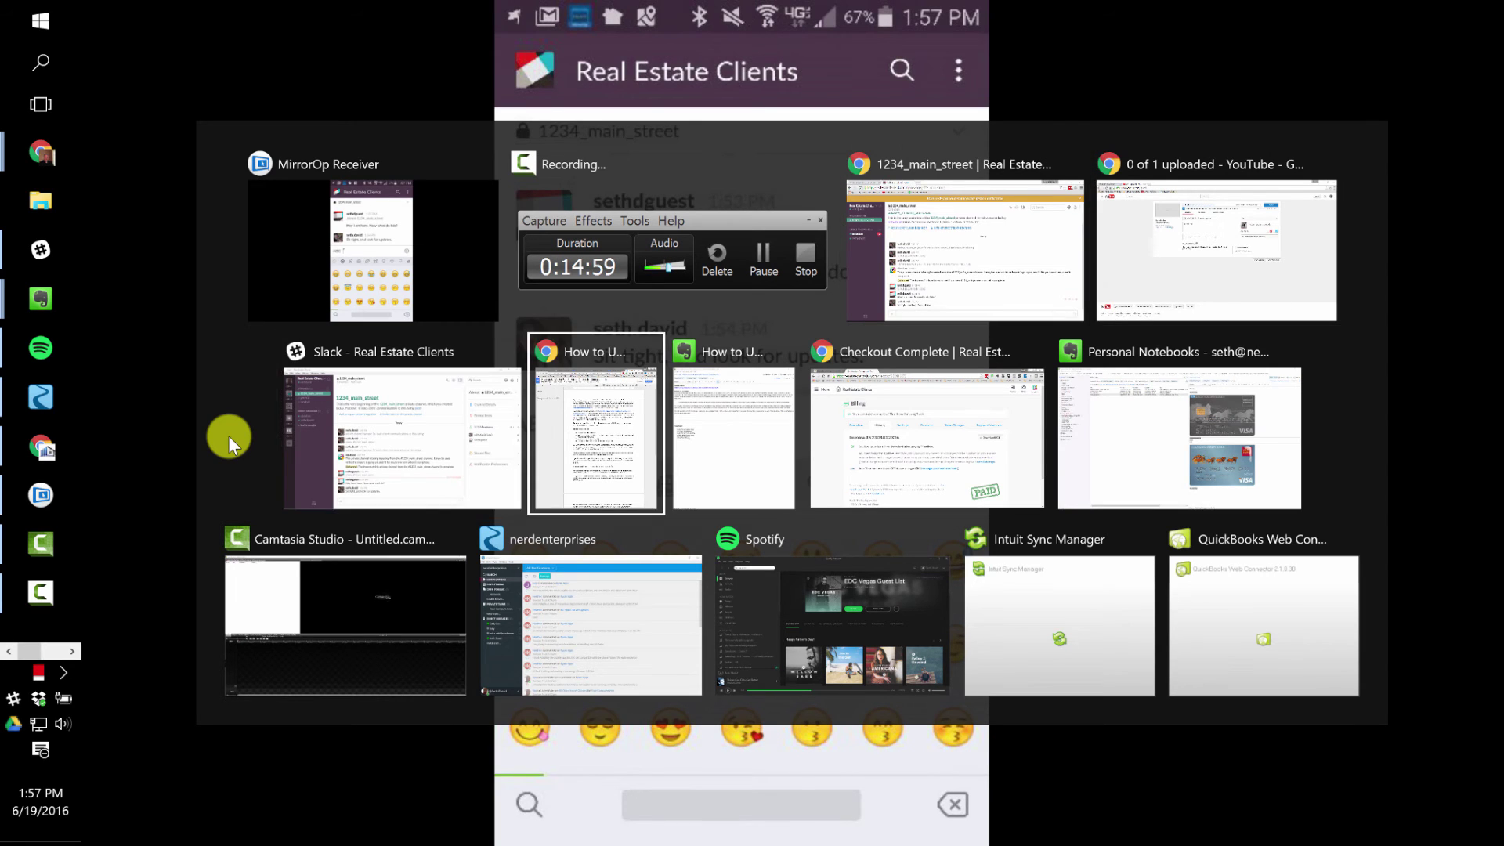
key("alt+shift+Tab")
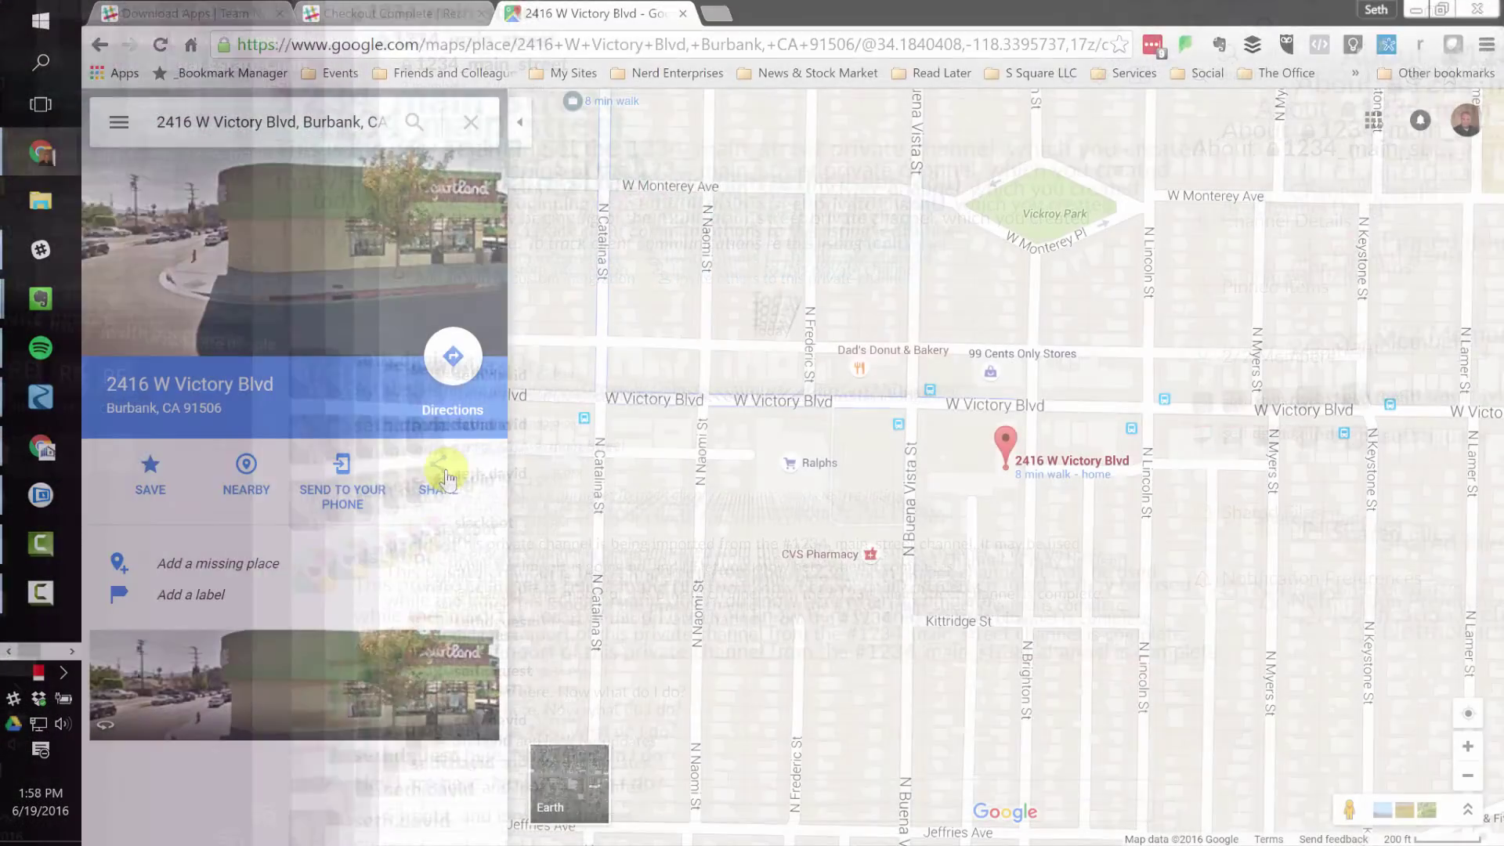
left_click(445, 477)
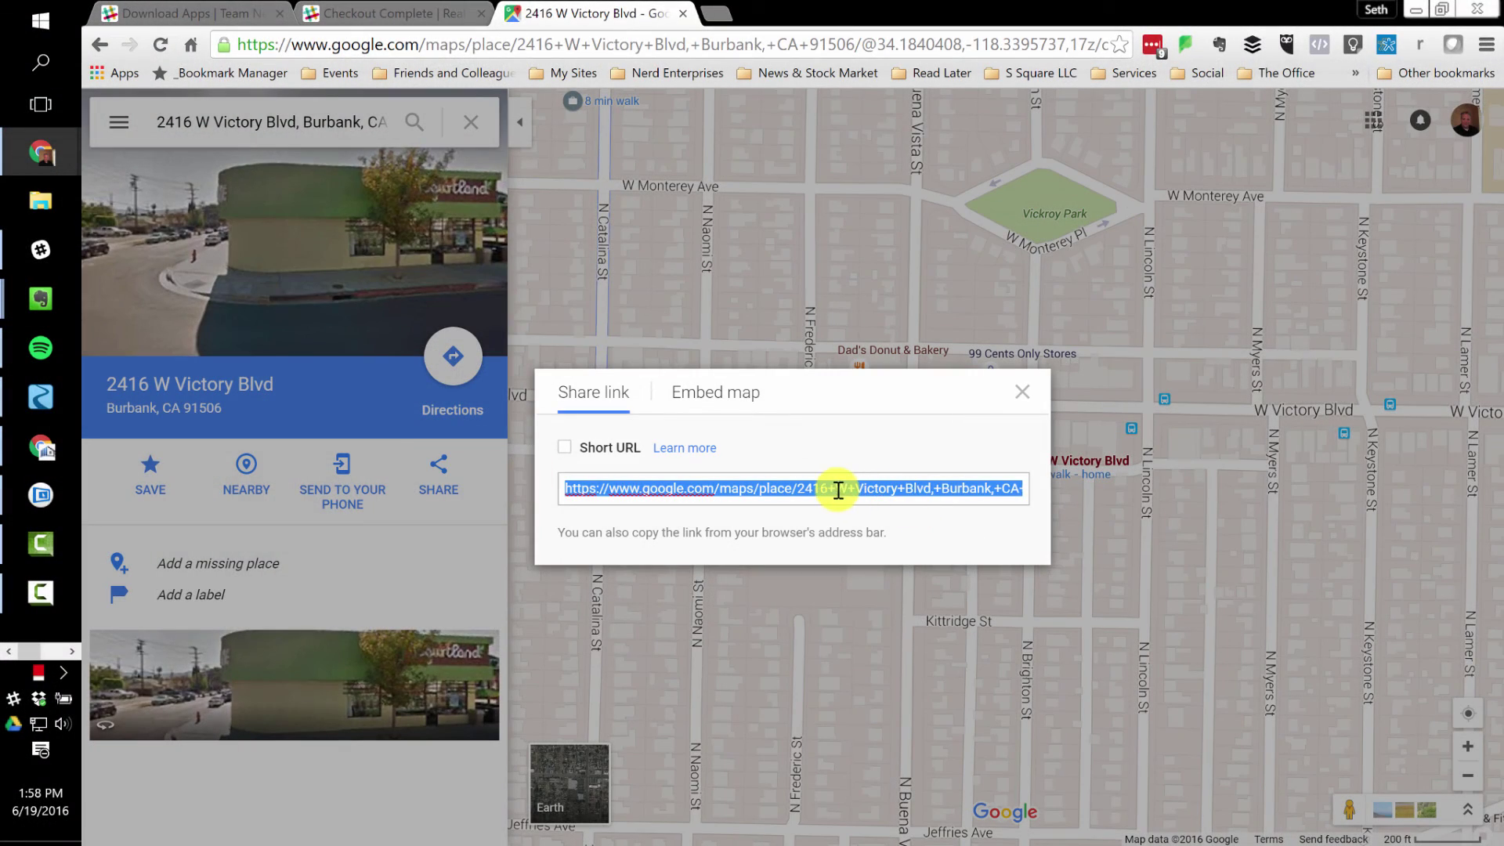
left_click(768, 44)
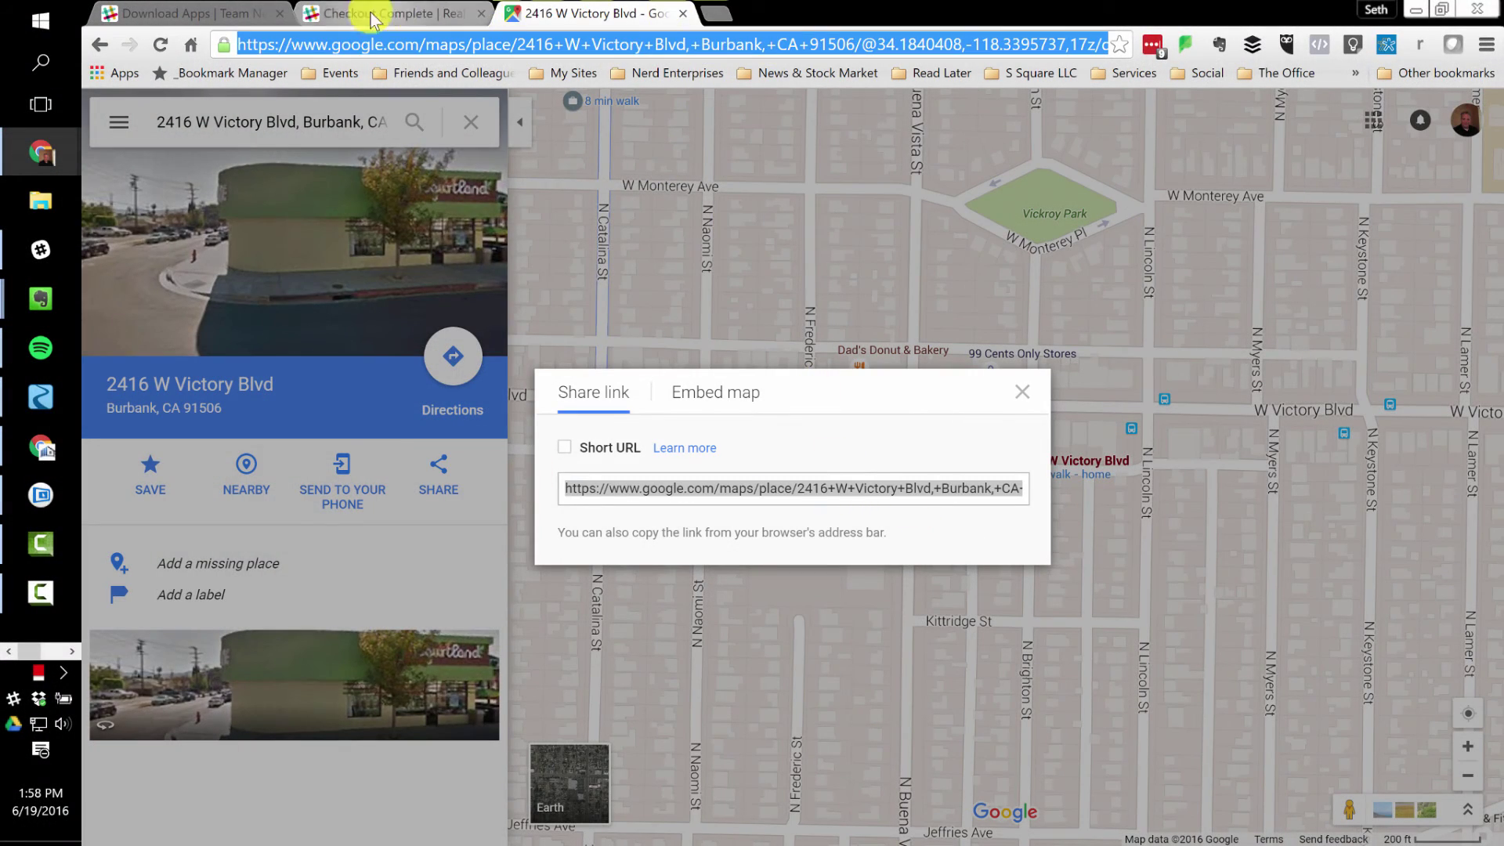
left_click(26, 252)
left_click(496, 800)
type("H")
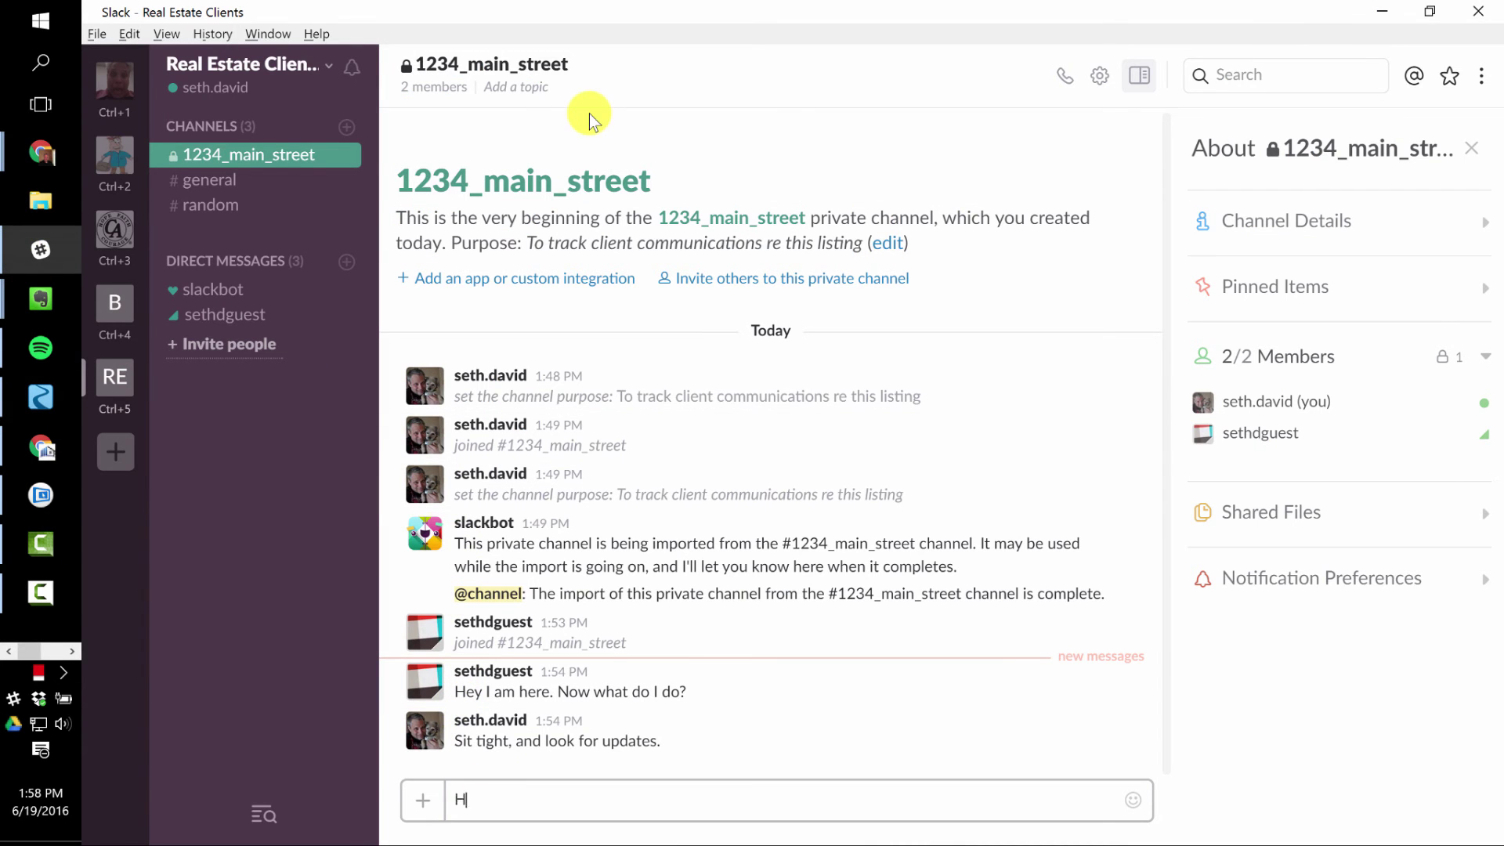
type("ere's a locat")
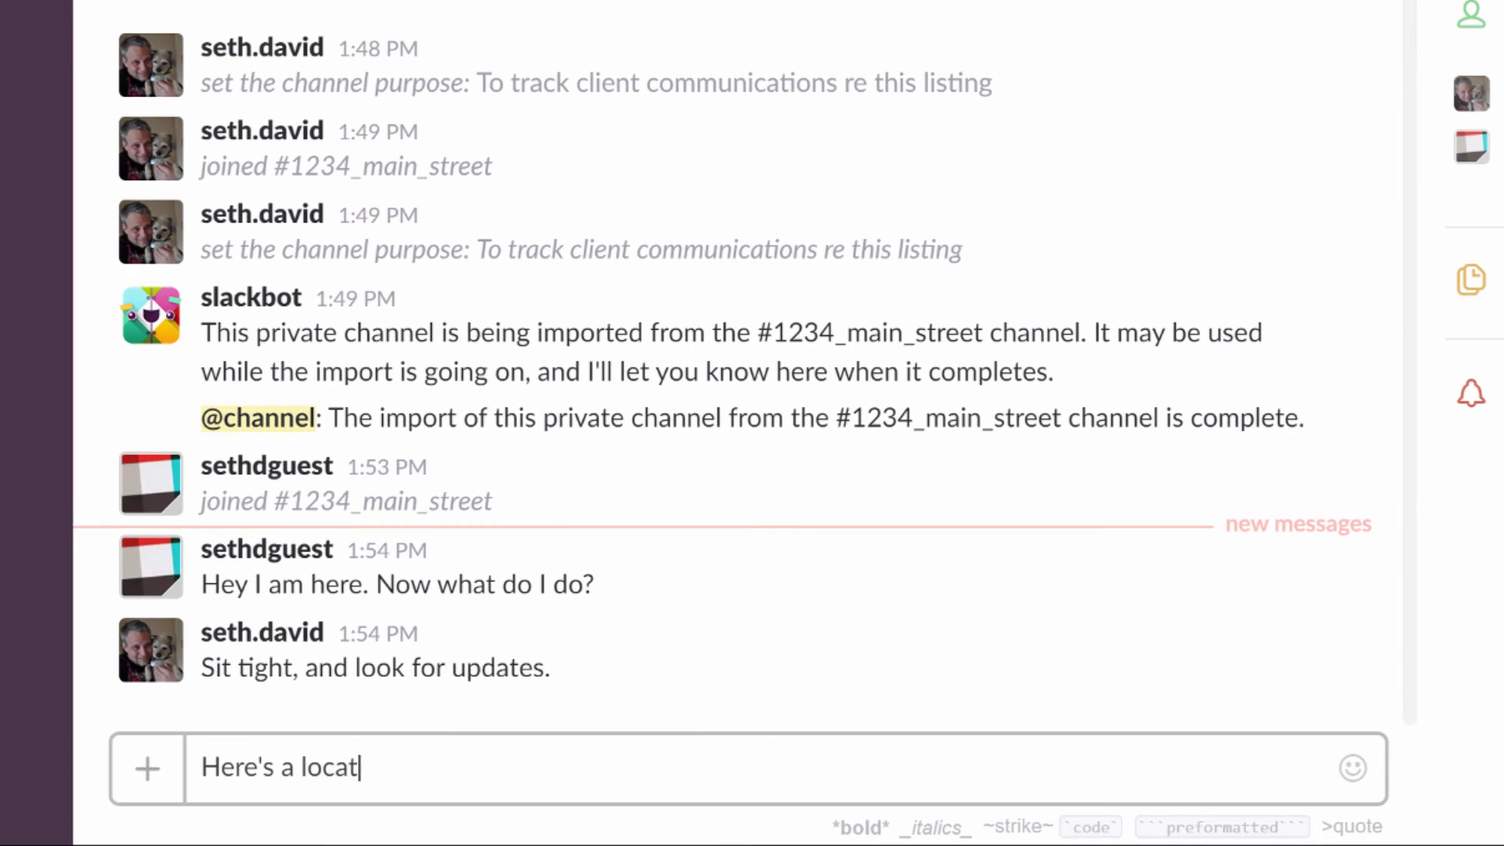
type("ion to look at")
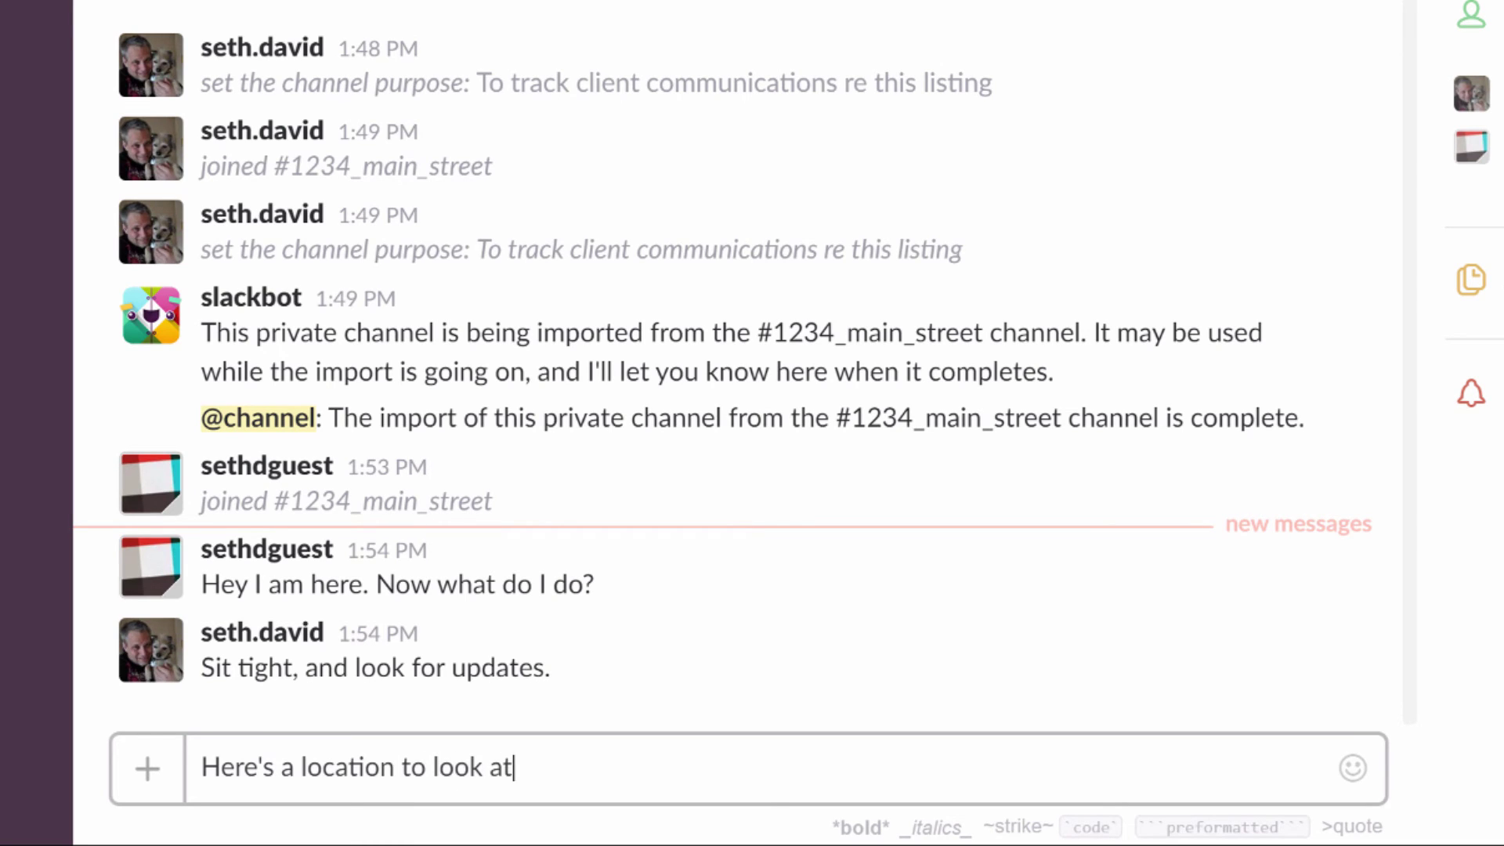
type(". Let me know w")
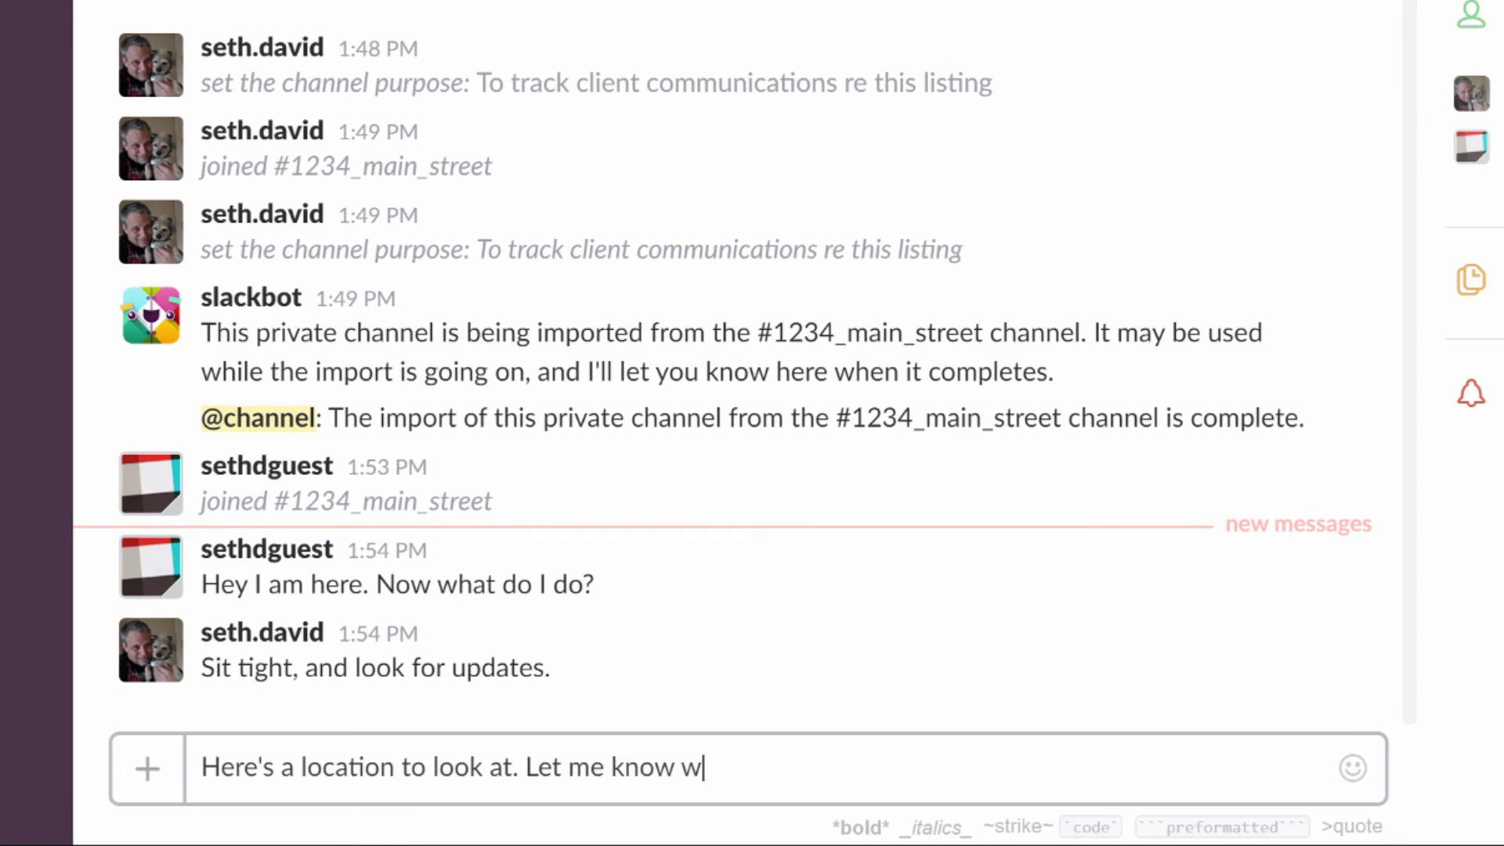
type("hat you tr")
key("BackSpace")
type("hikn")
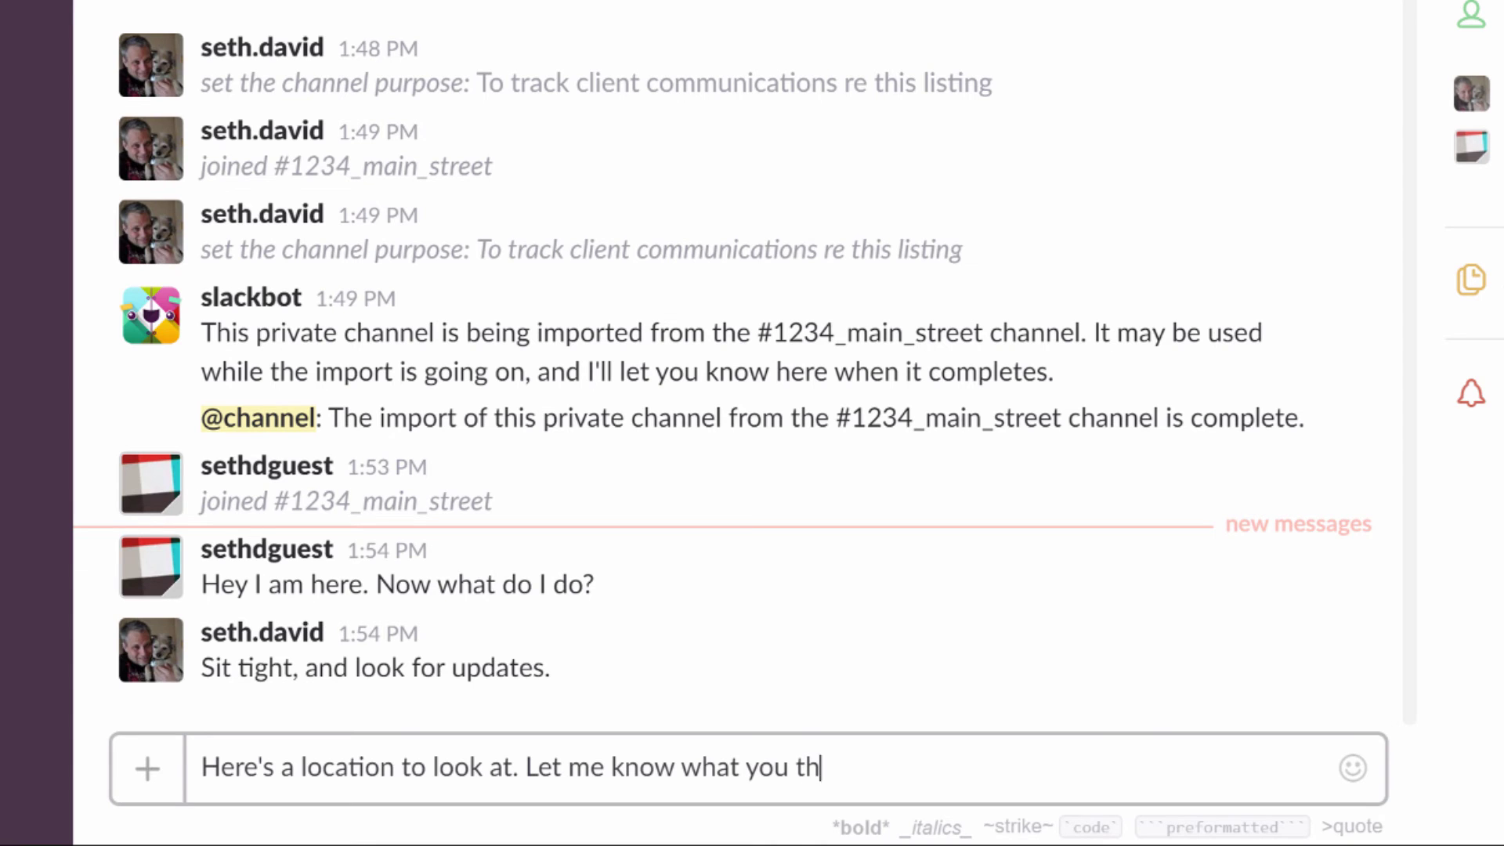
key("BackSpace")
key("BackSpace")
type("nk:")
key("shift+Return")
key("Return")
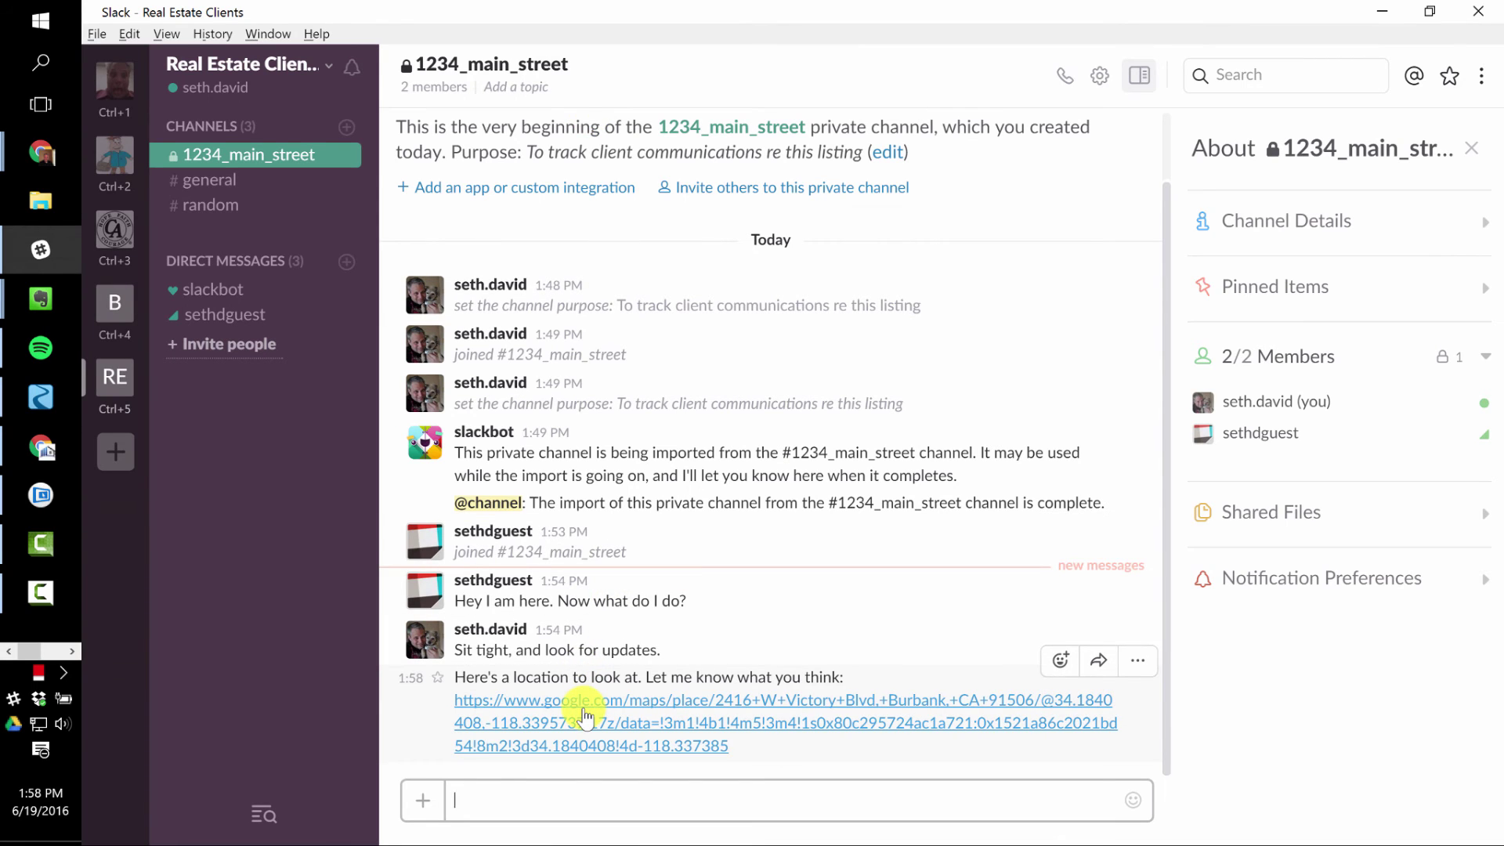
key("alt+Tab")
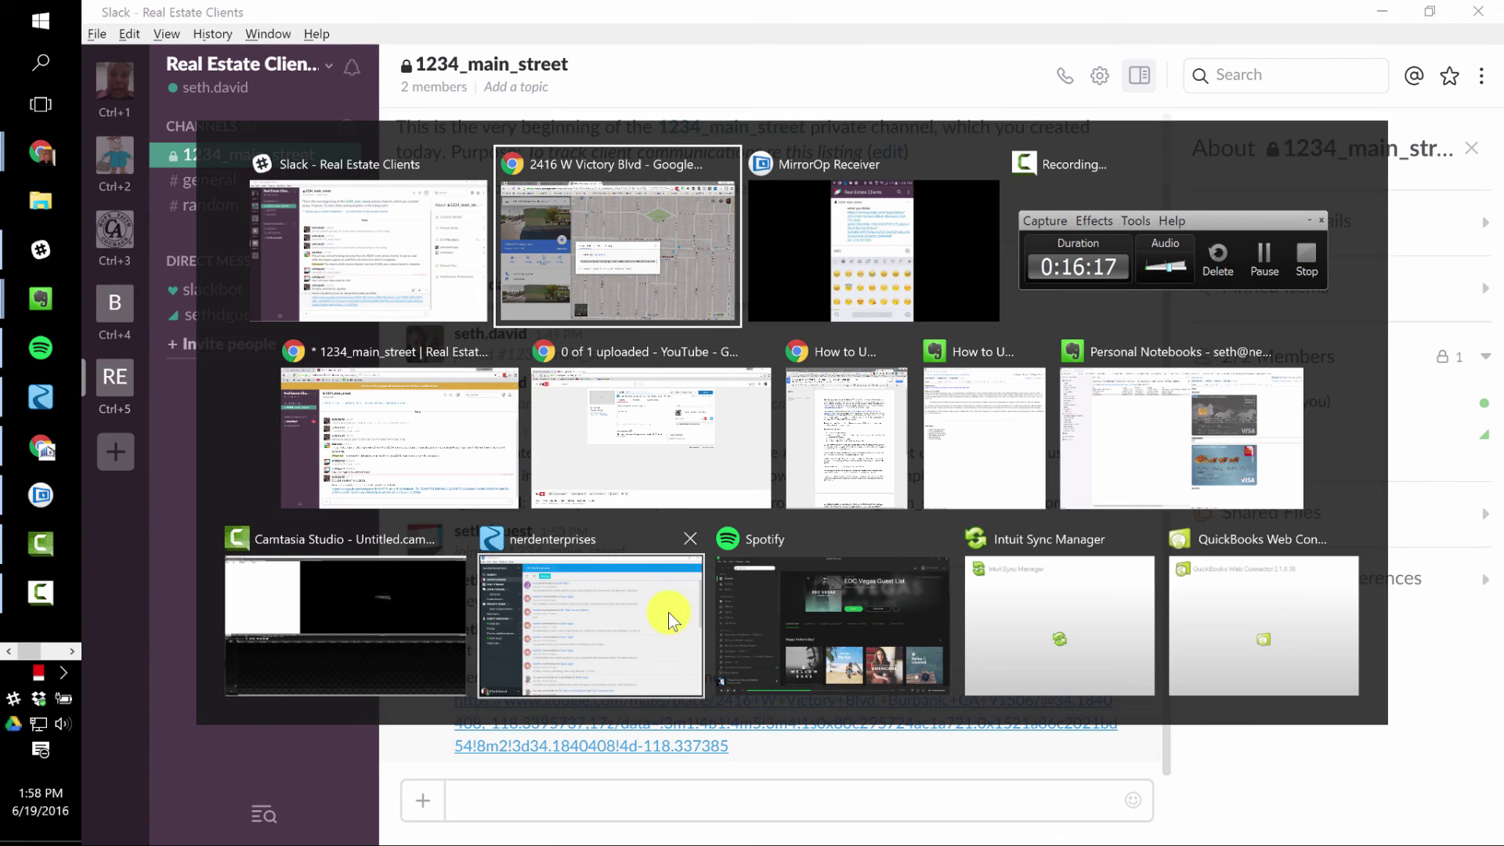
Step: On the mirrored phone, view the new Maps link post in #1234_main_street and dismiss the app chooser
key("alt+Tab")
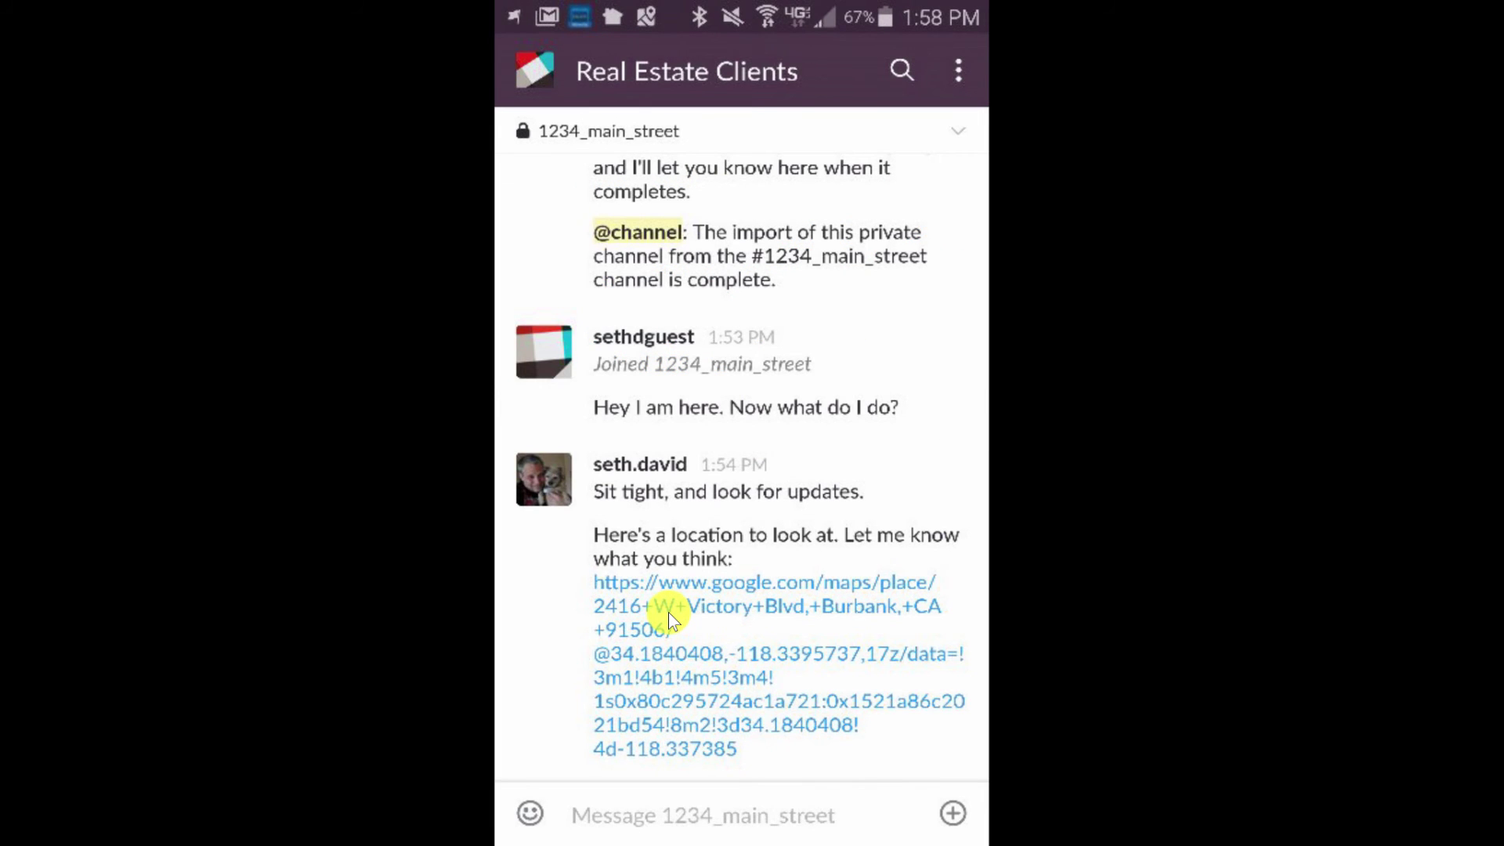
left_click(670, 613)
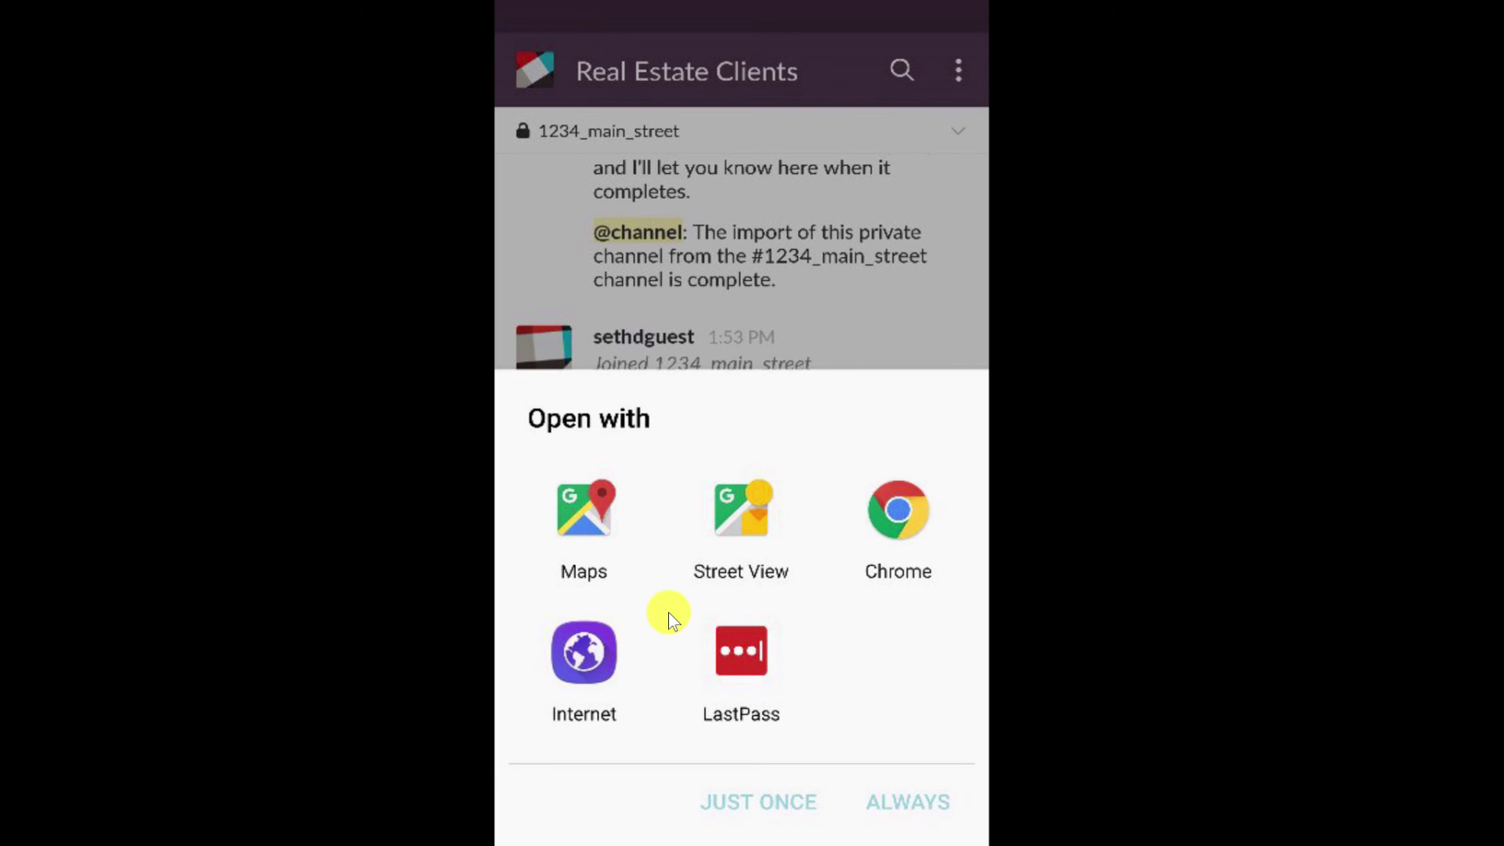
key("Escape")
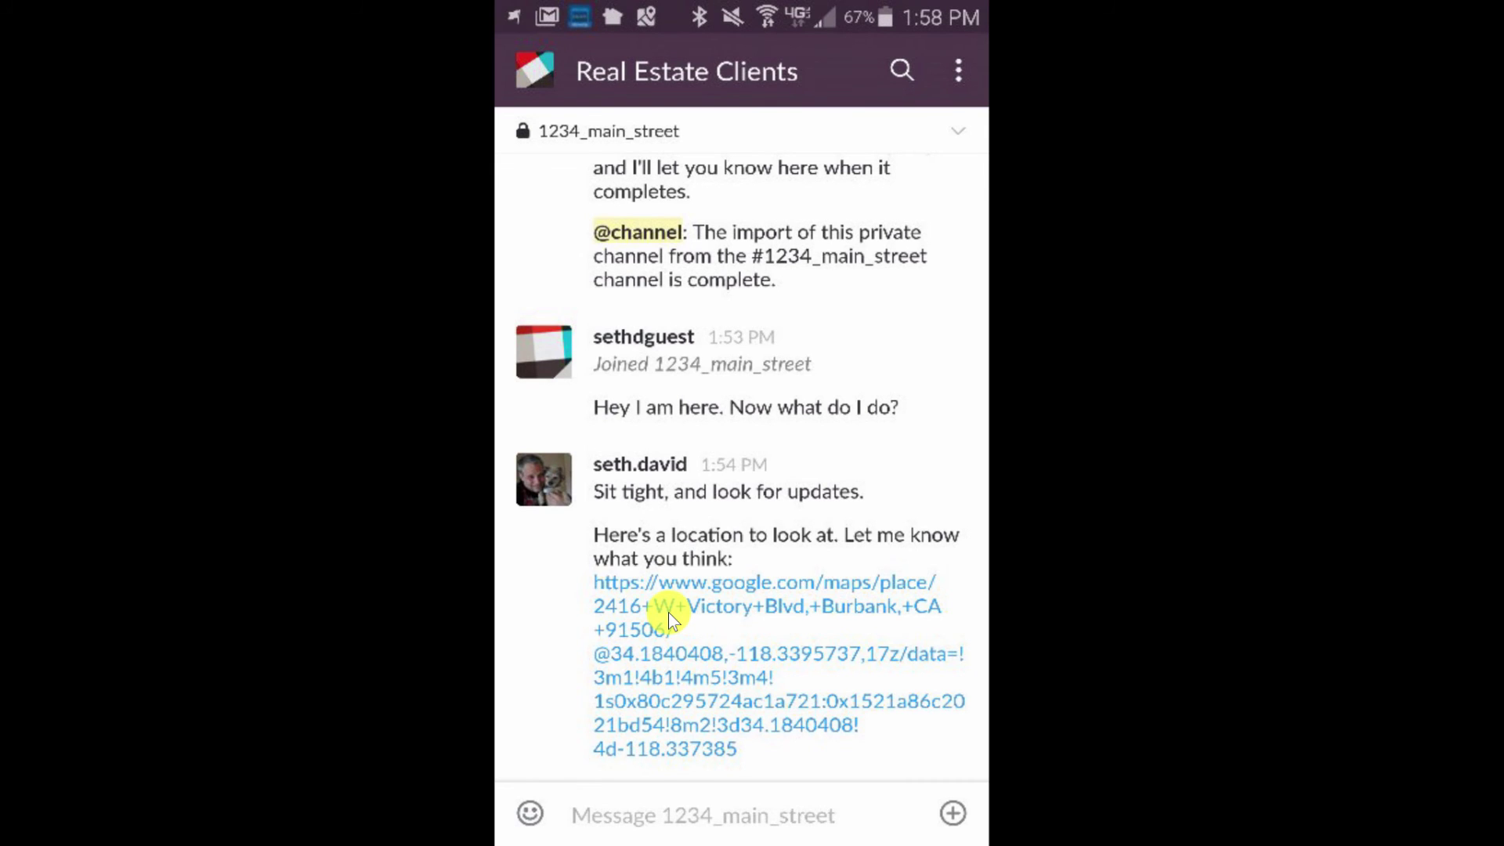
Step: Upload SocialMediaMarketingIndustryReport2016.pdf with the comment "Look at this contract", inviting questions
key("alt+Tab")
key("alt+Tab")
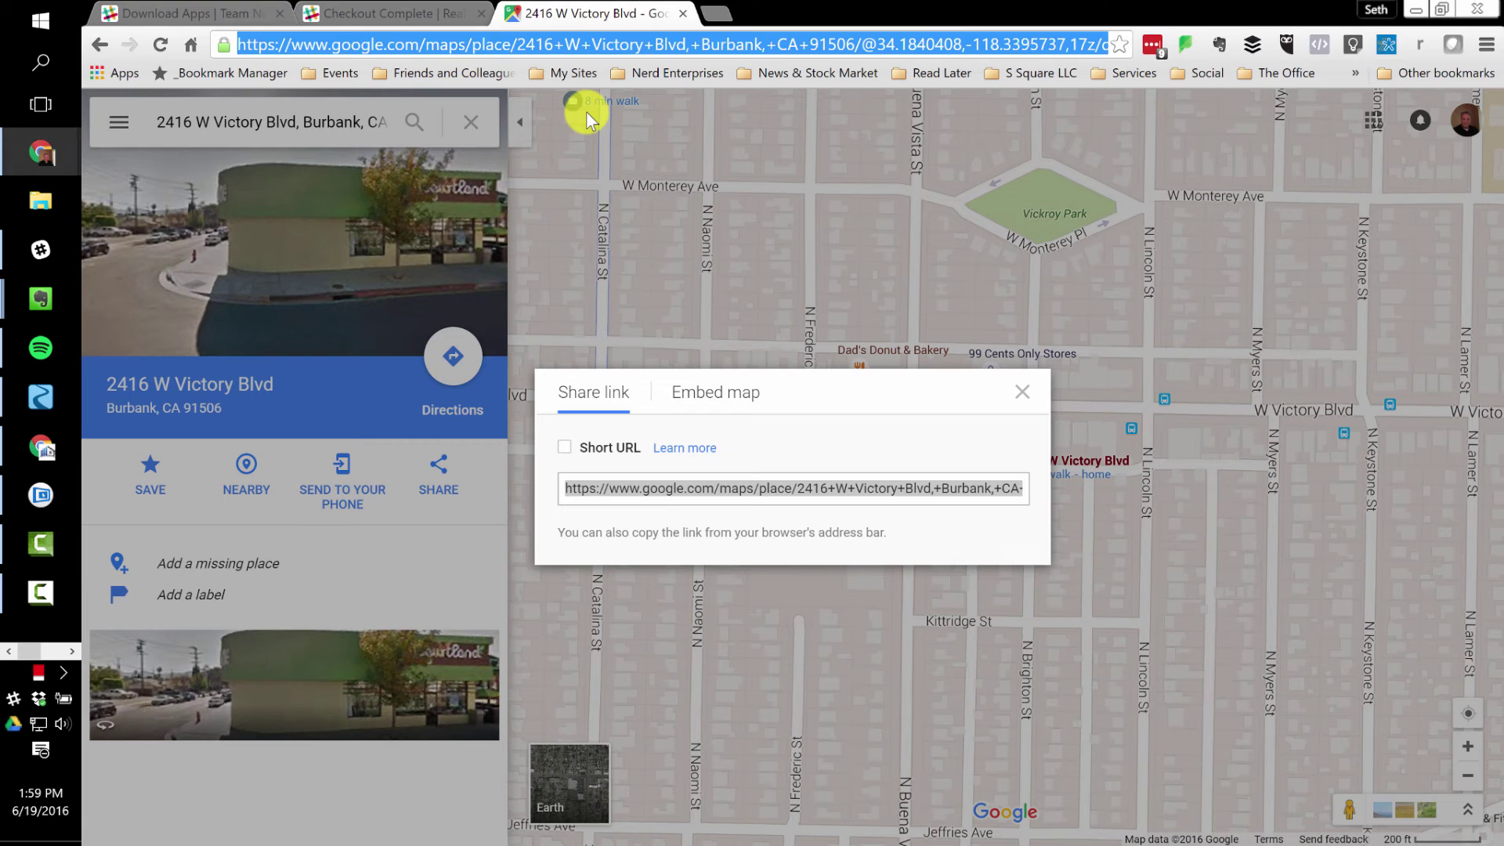
left_click(423, 14)
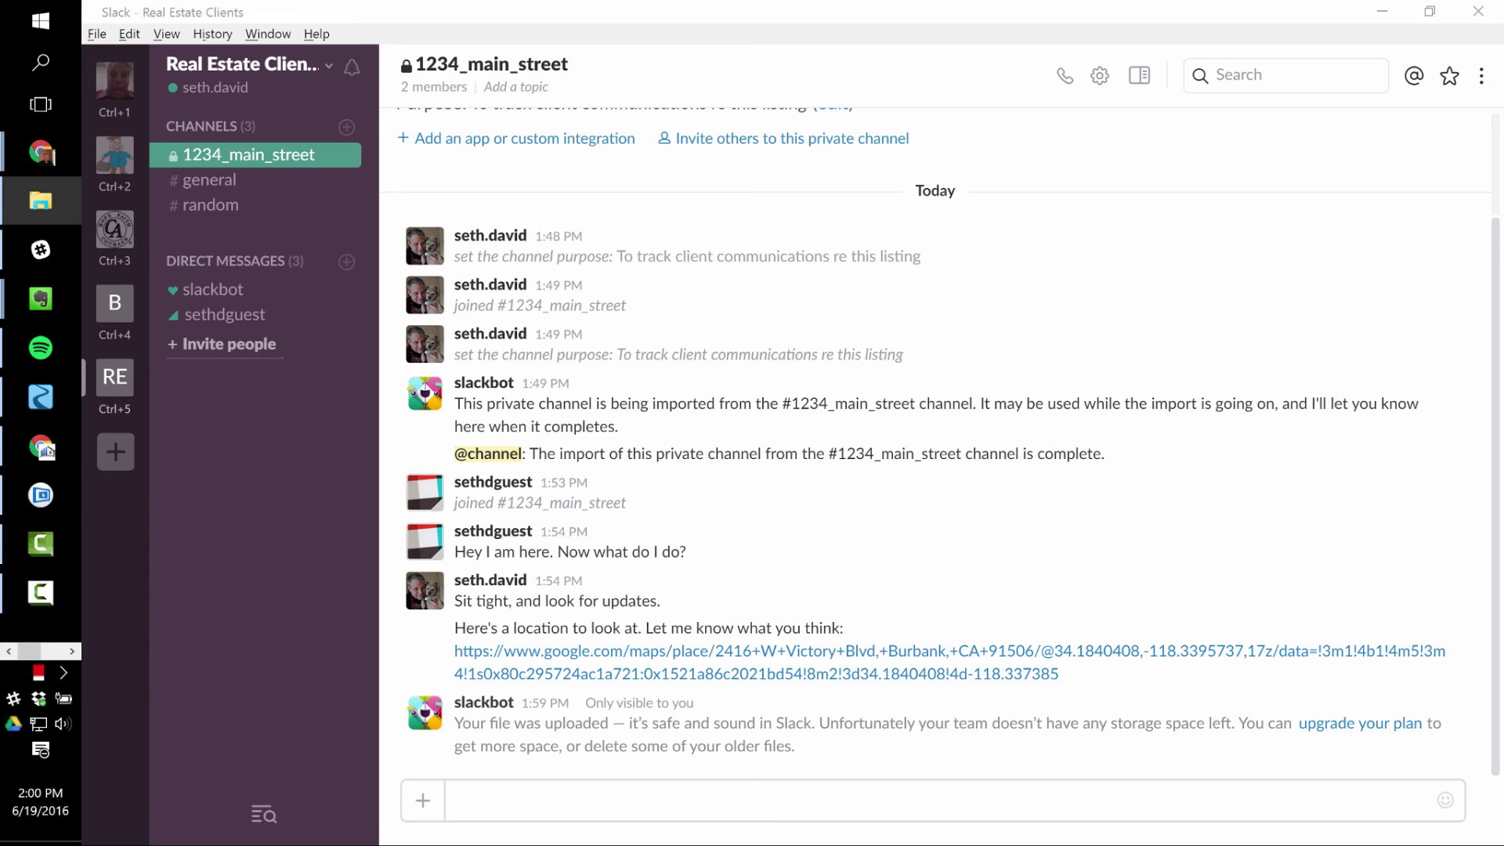
left_click_drag(1248, 609, 661, 515)
left_click(709, 477)
type("Lo")
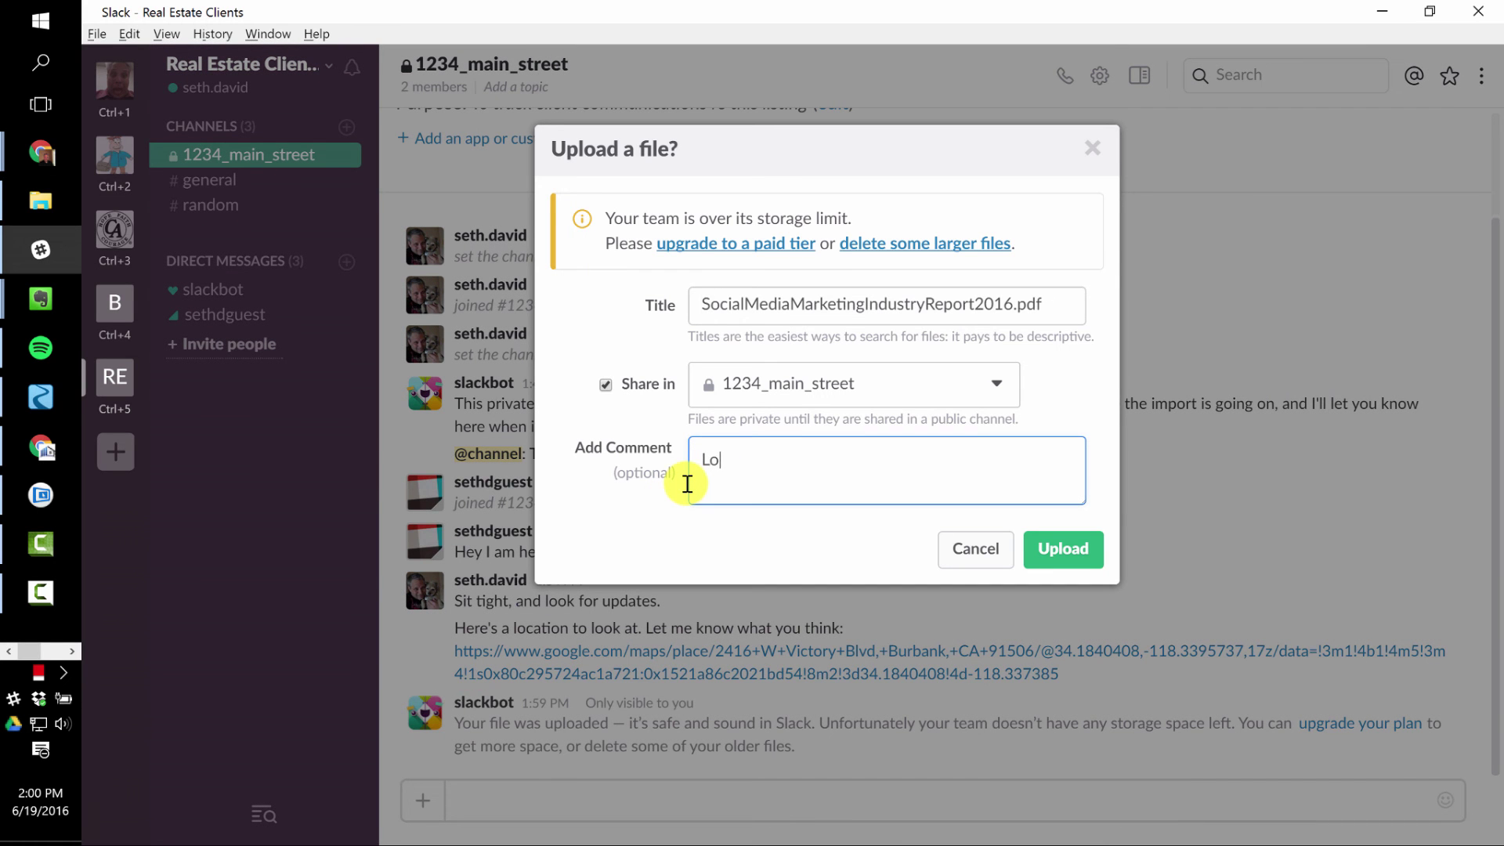
type("ok at this contract. Let me kow w")
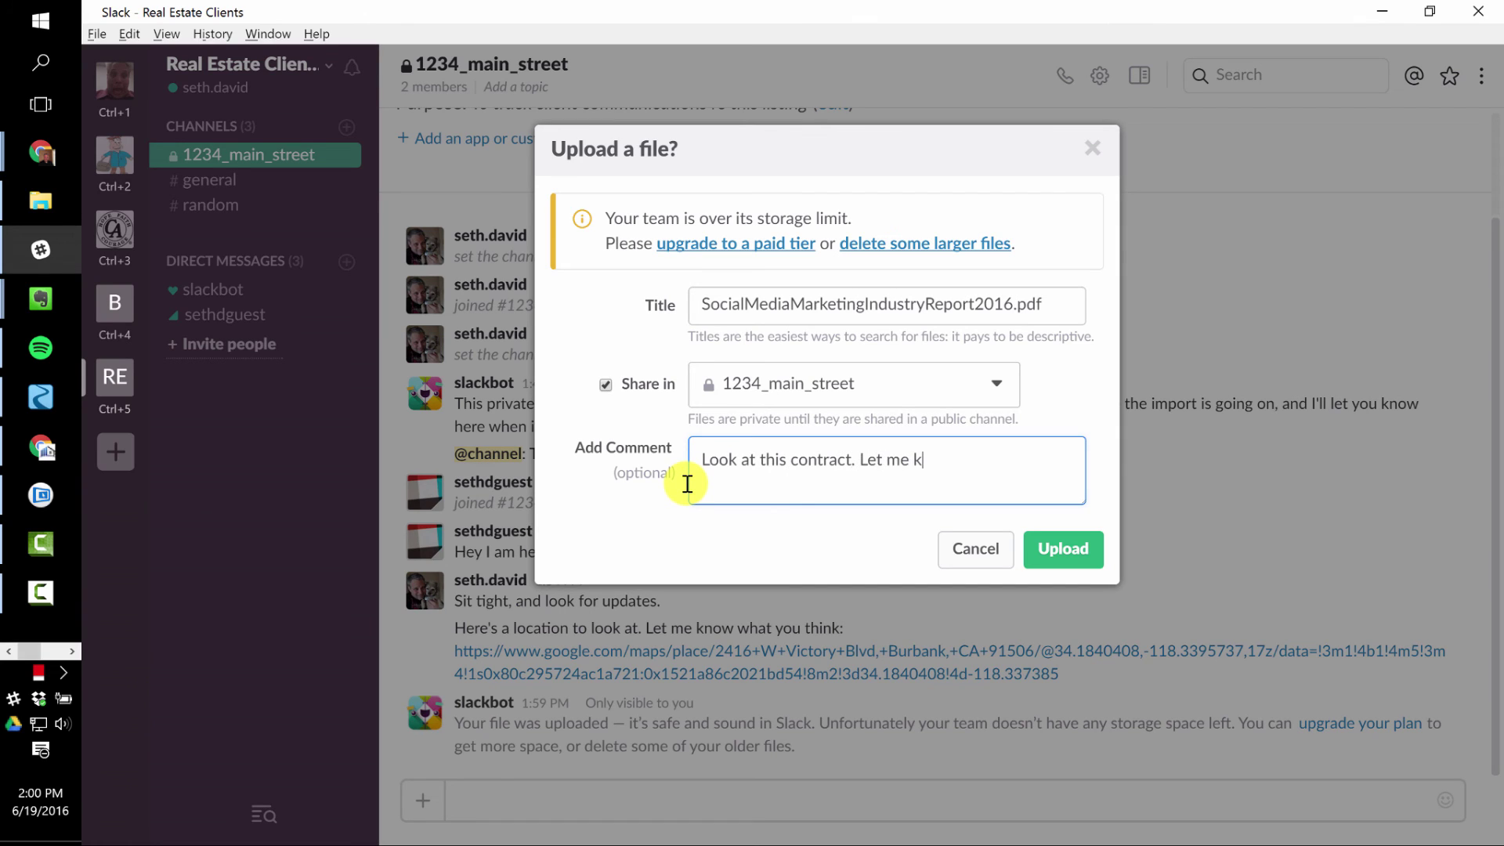
key("BackSpace")
key("BackSpace")
key("BackSpace")
key("BackSpace")
type("now if you have any questoi")
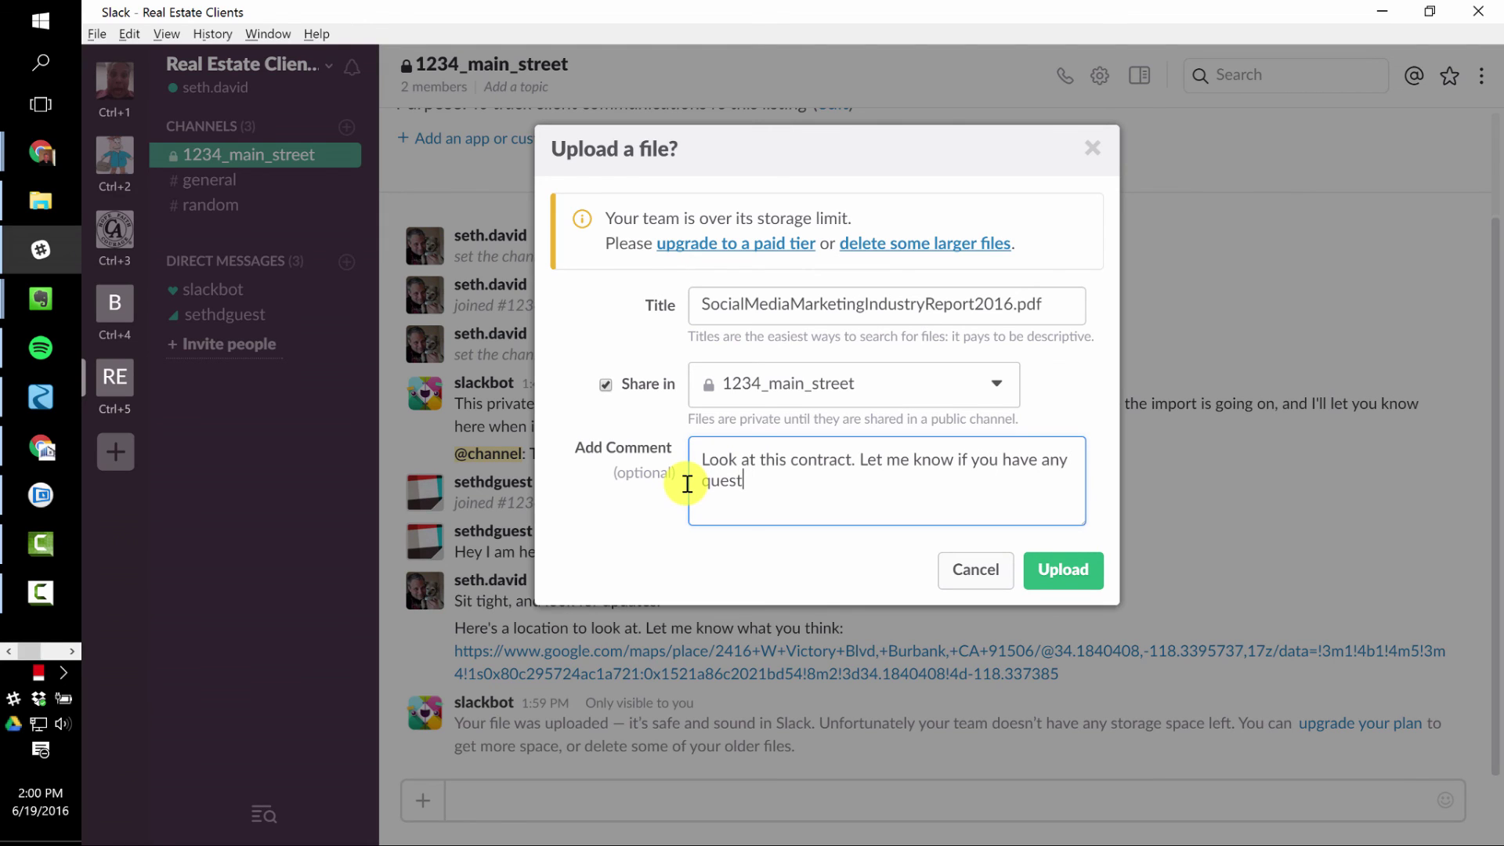
type("ions")
key("Return")
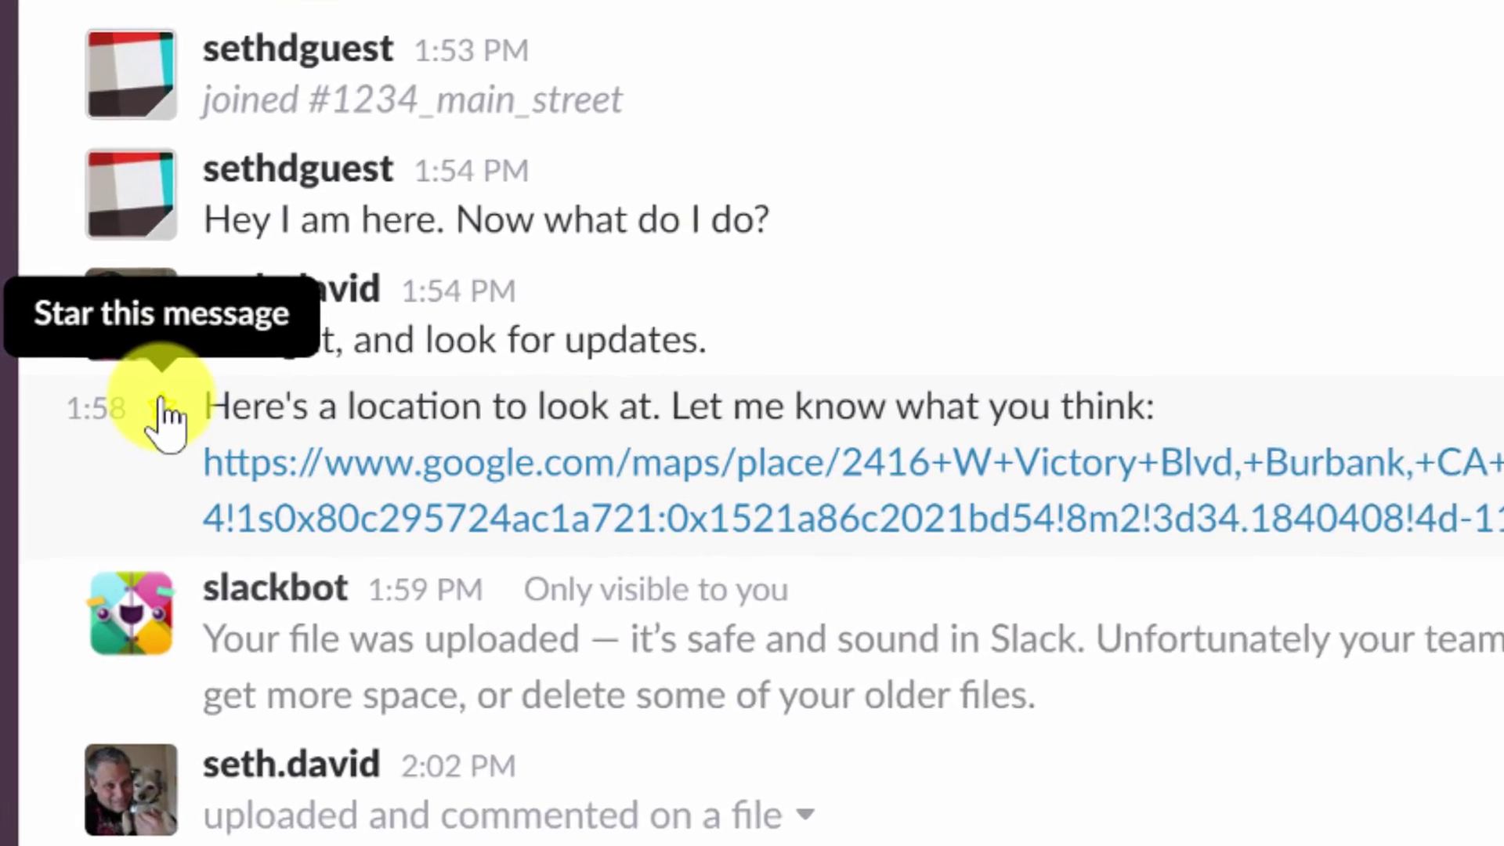
Step: Star the Maps link post and 'Hey I am here', jump to each from Starred Items, then unstar 'Hey I am here'
left_click(104, 260)
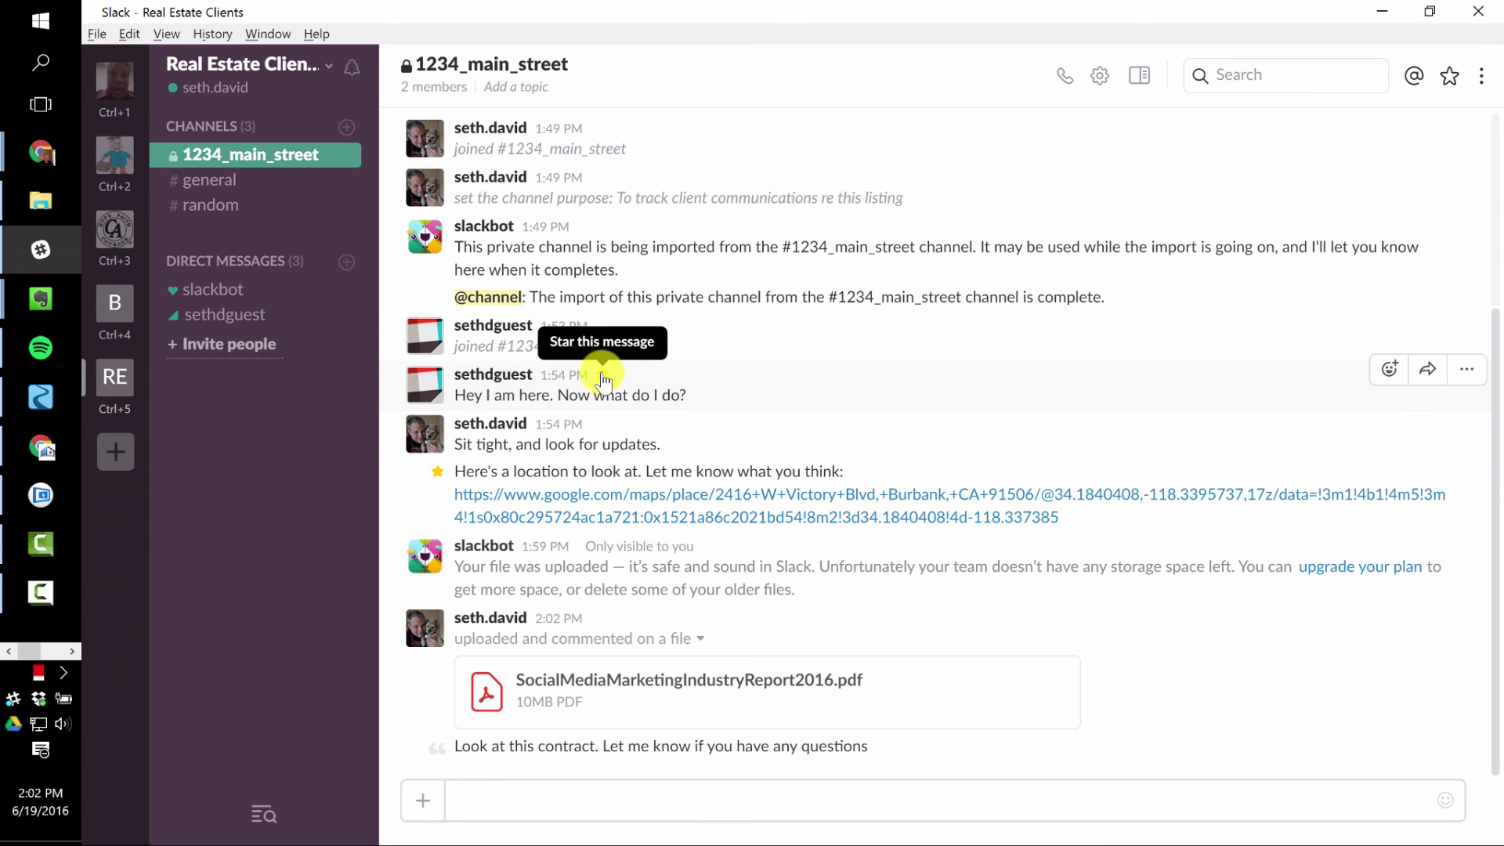
left_click(603, 374)
left_click(1437, 95)
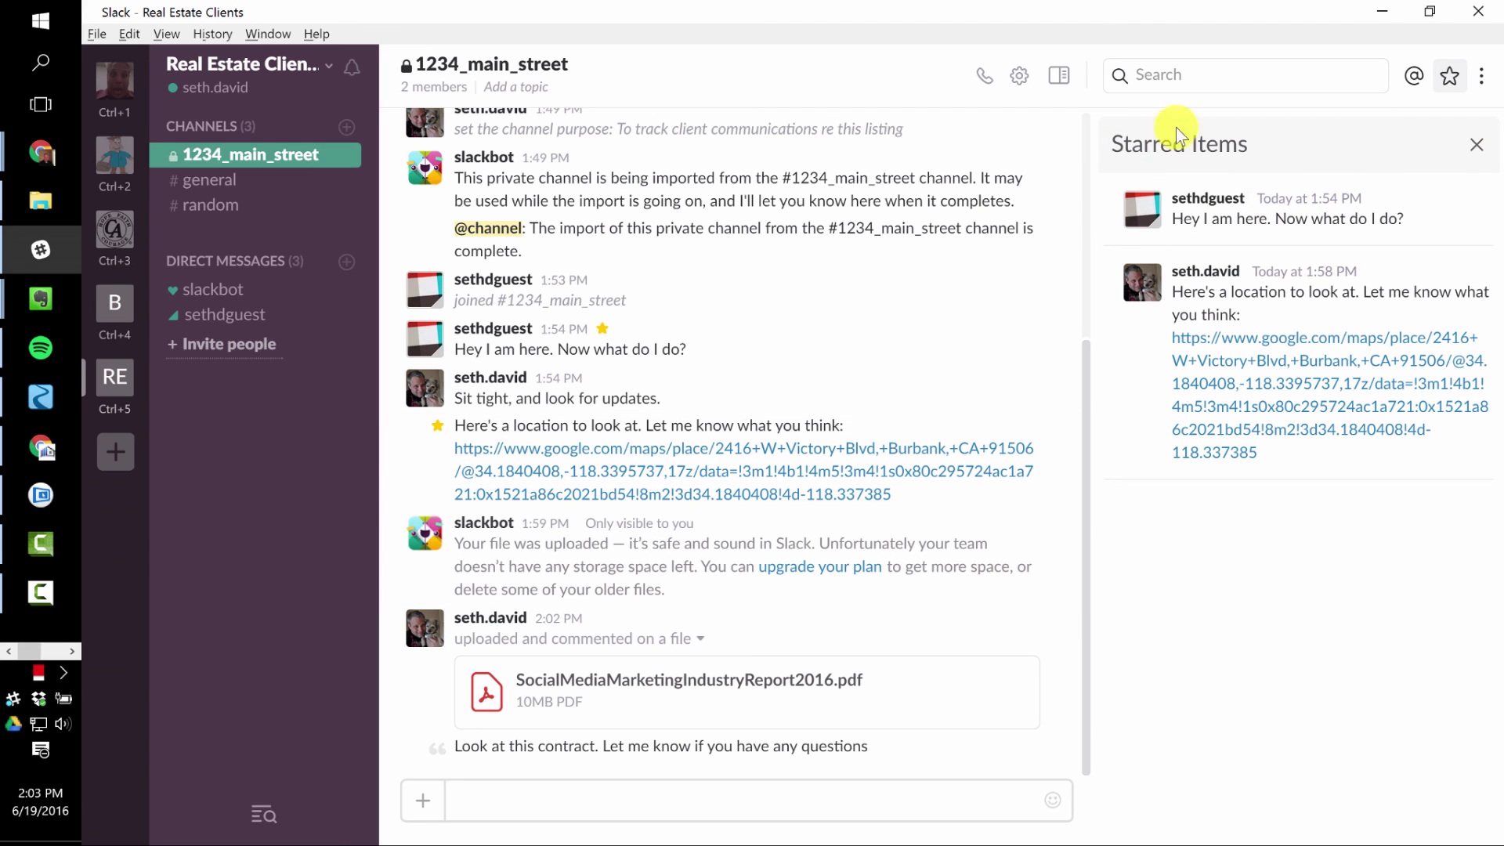
left_click(1420, 199)
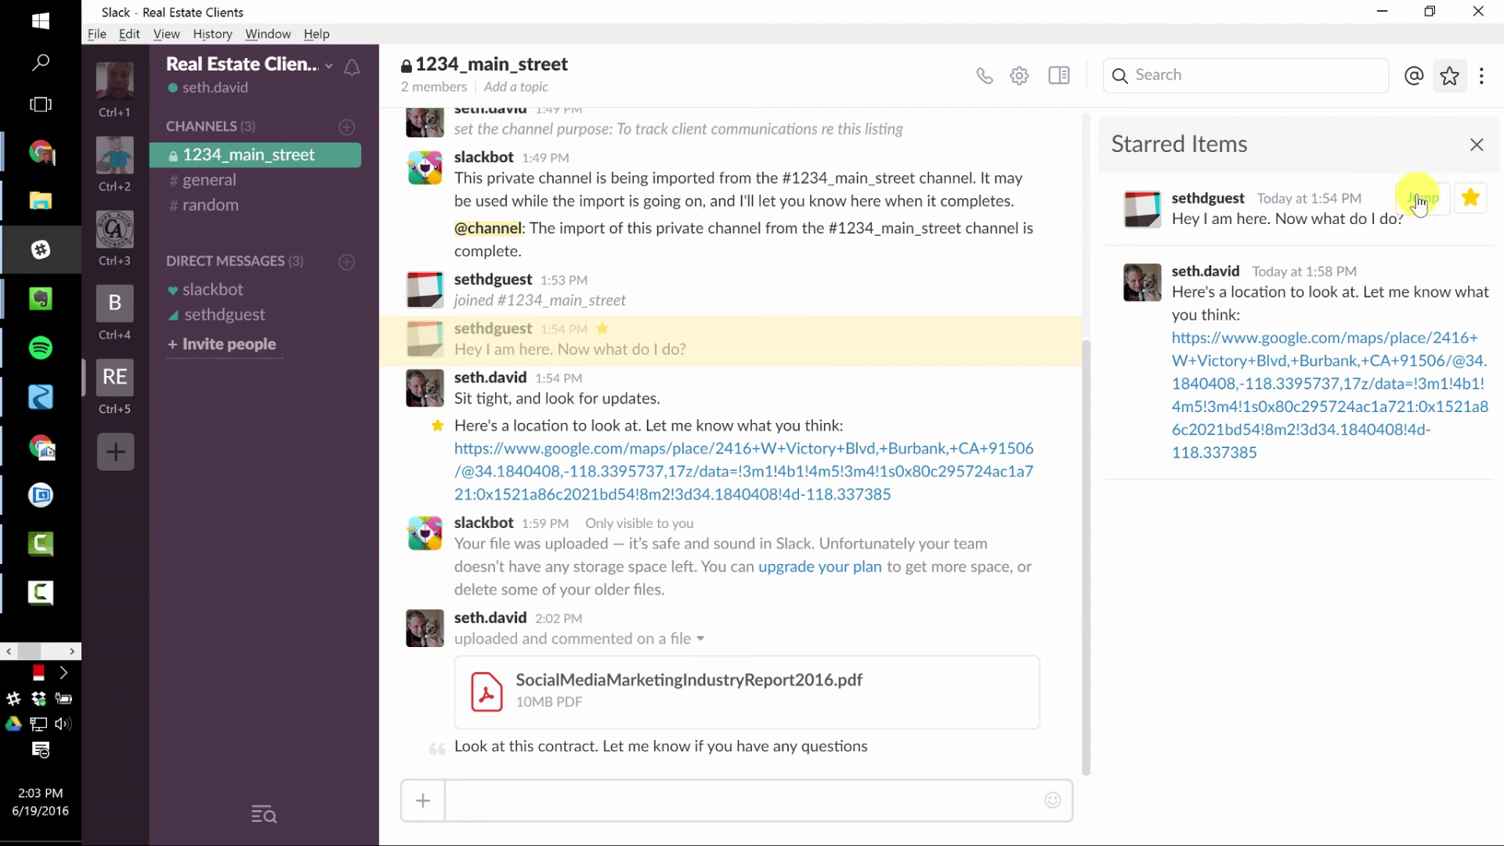
left_click(1426, 274)
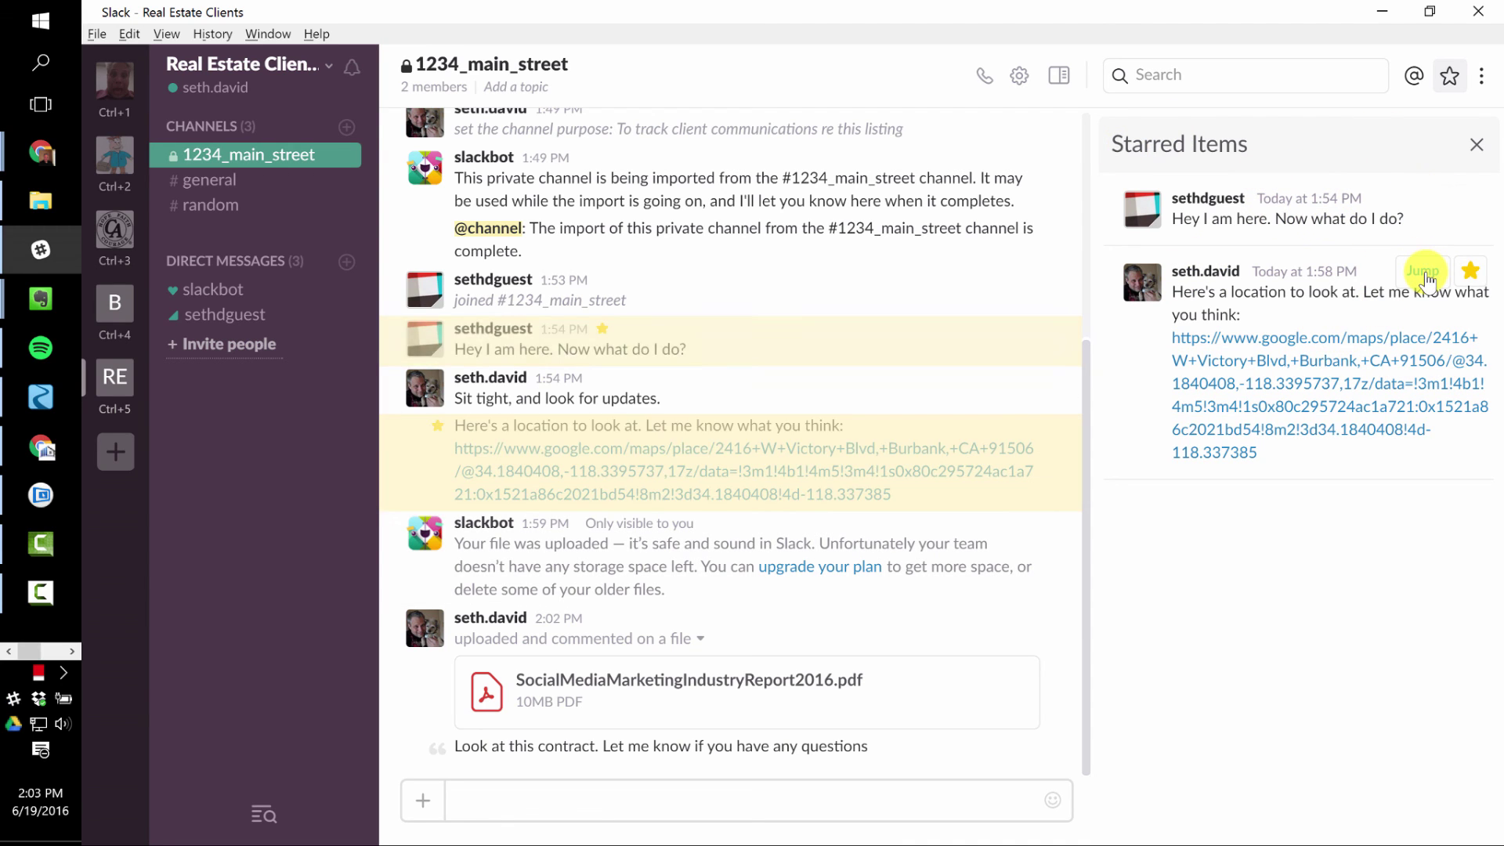
left_click(1477, 143)
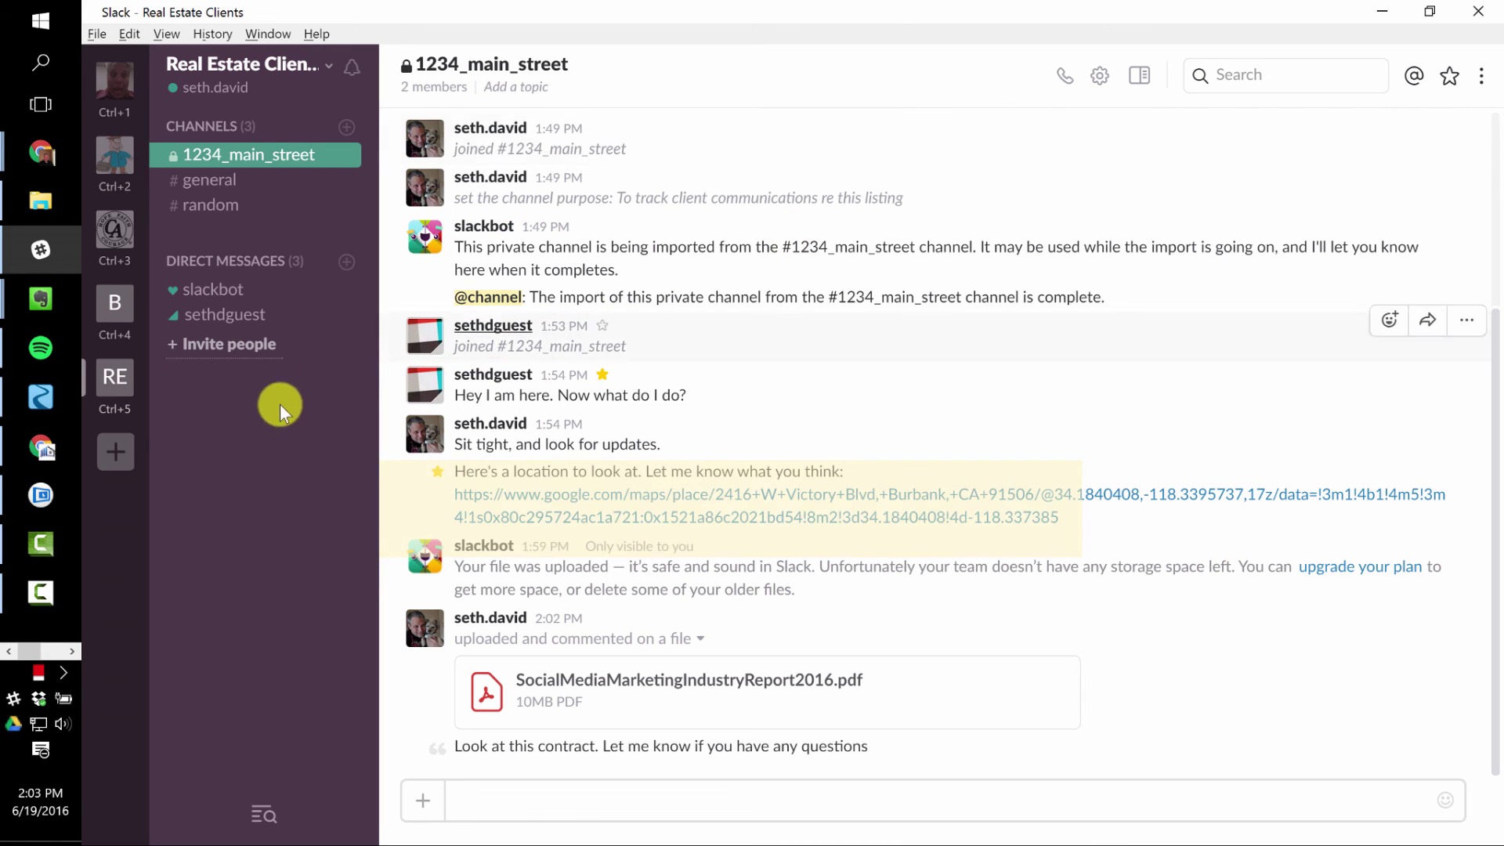
left_click(601, 376)
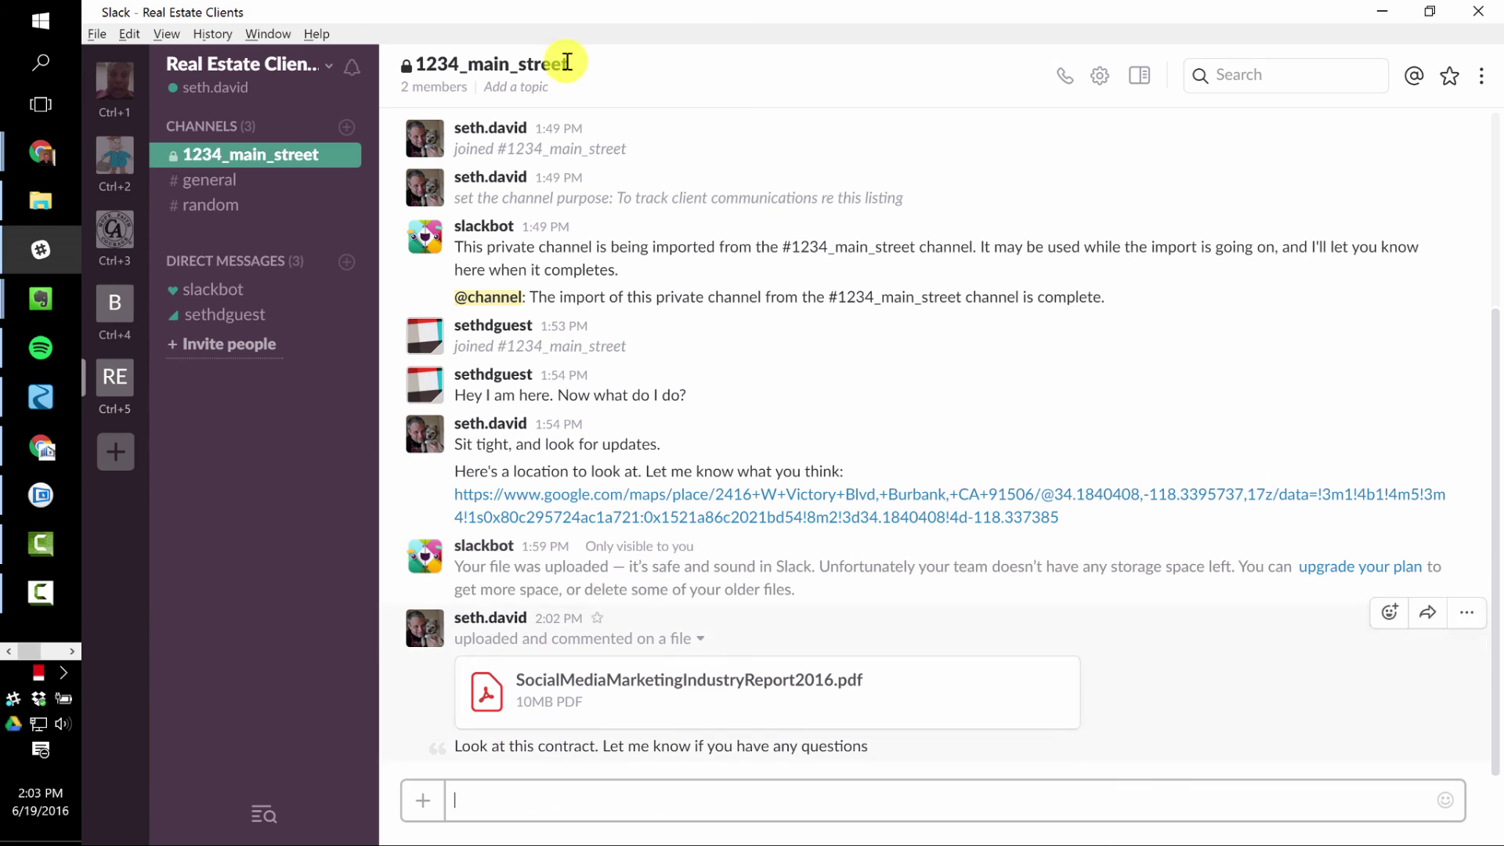
left_click(1335, 67)
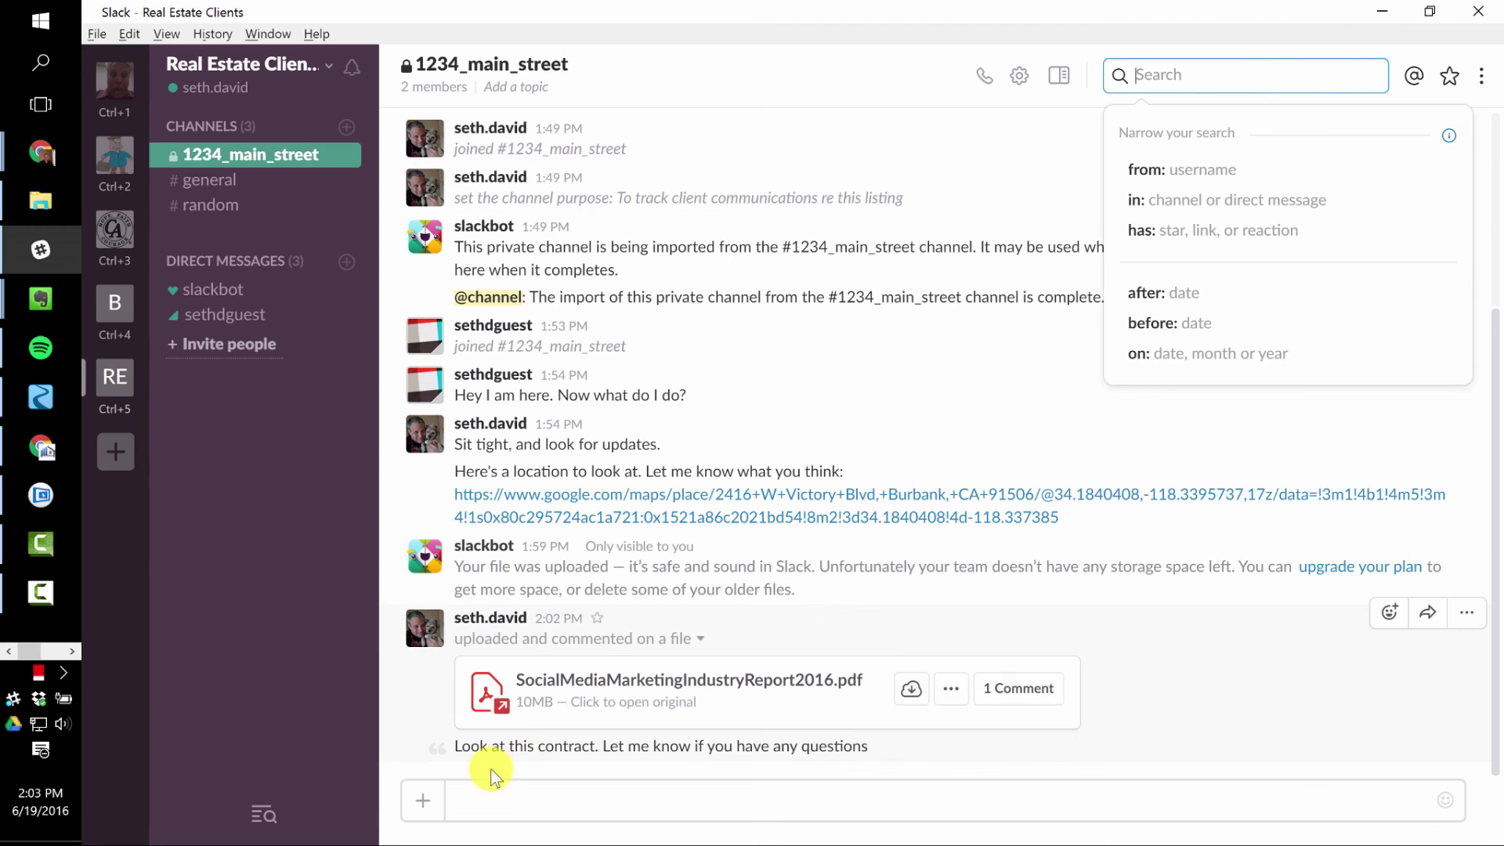
left_click(482, 799)
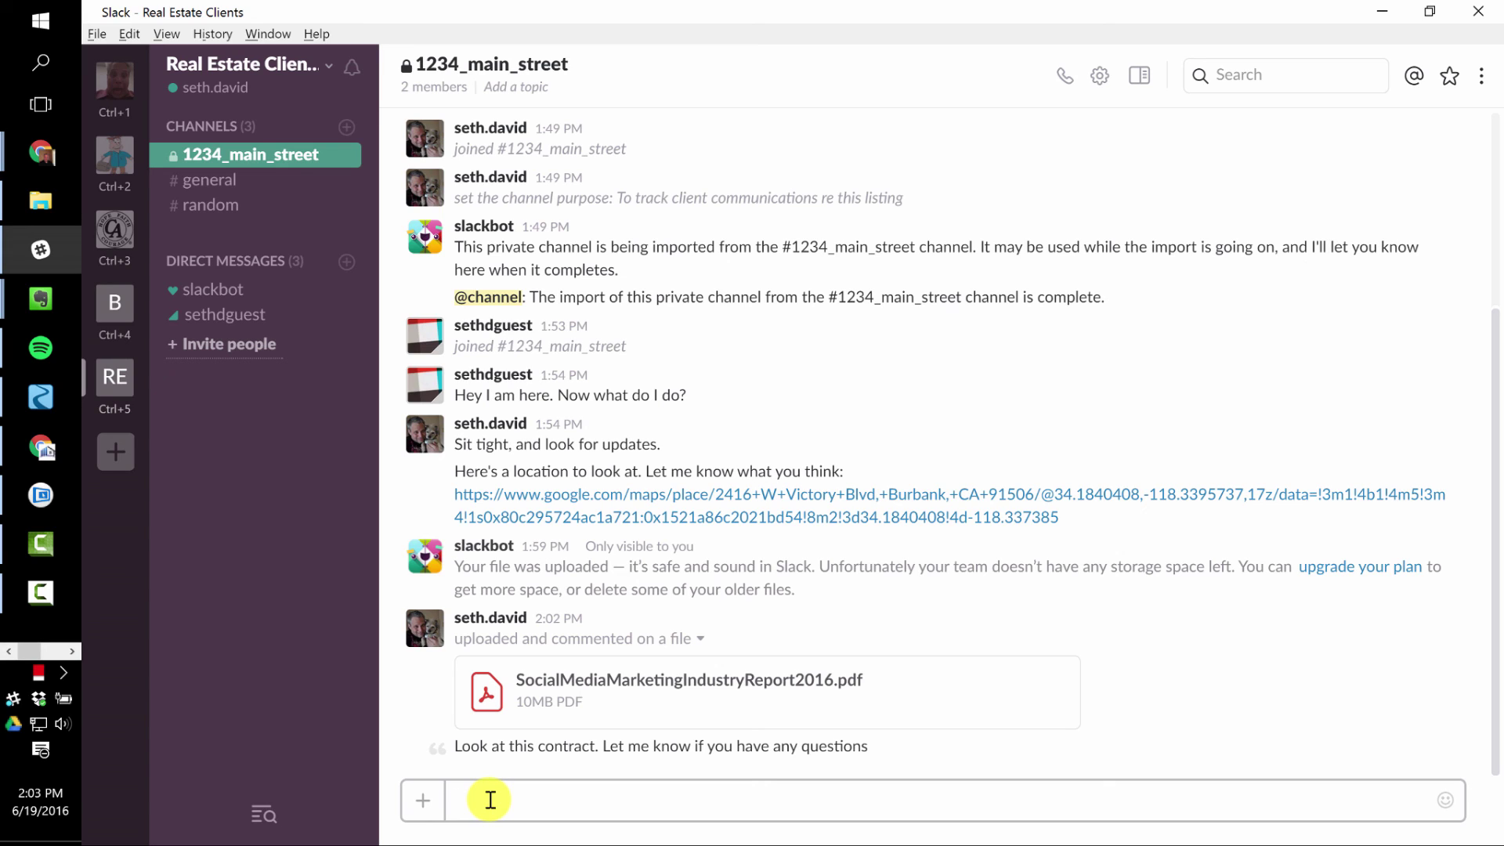
left_click(491, 800)
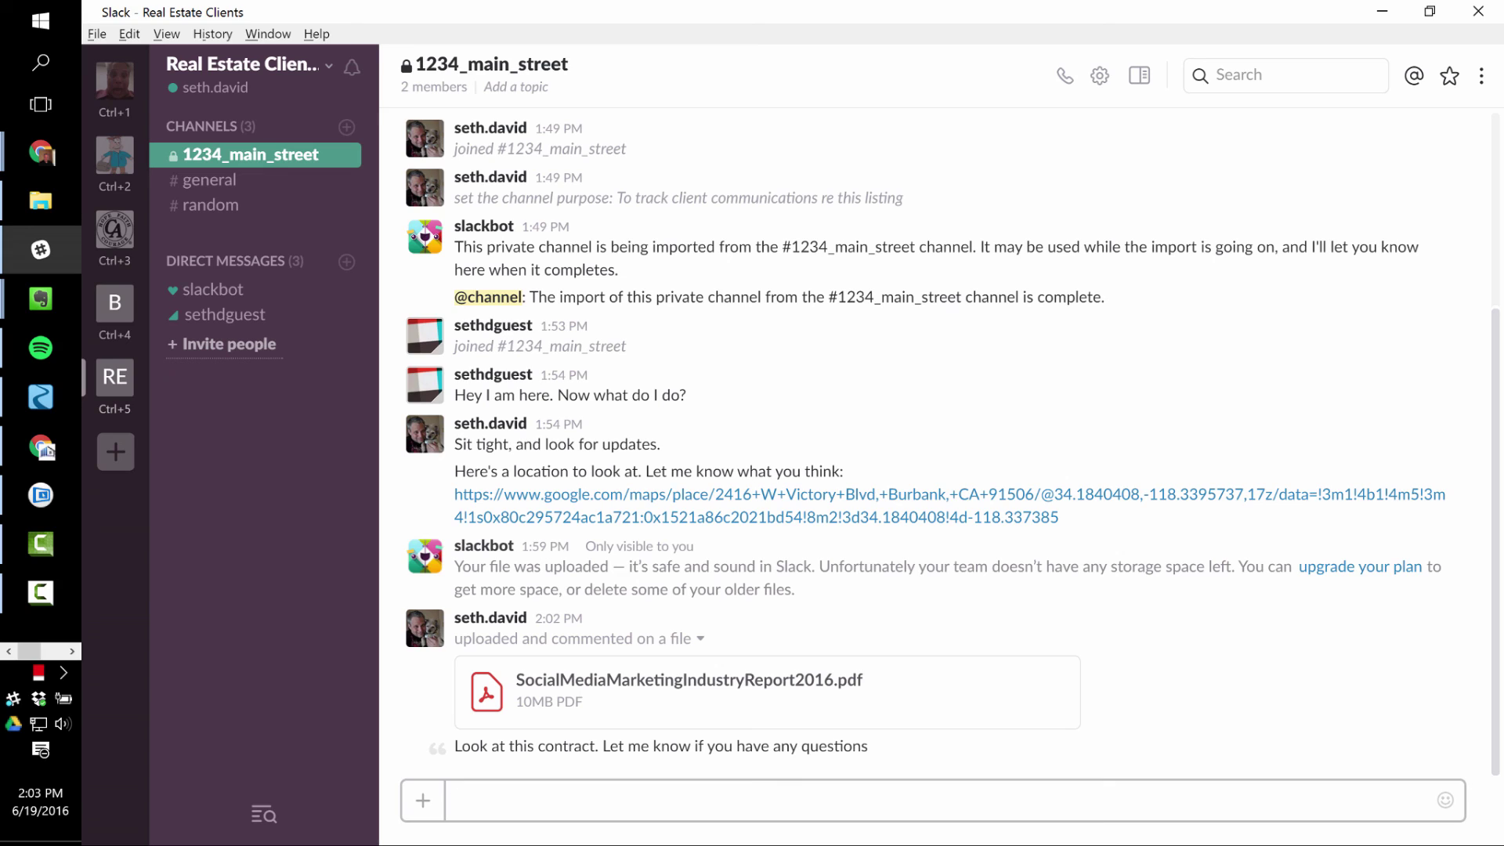
key("alt+Tab")
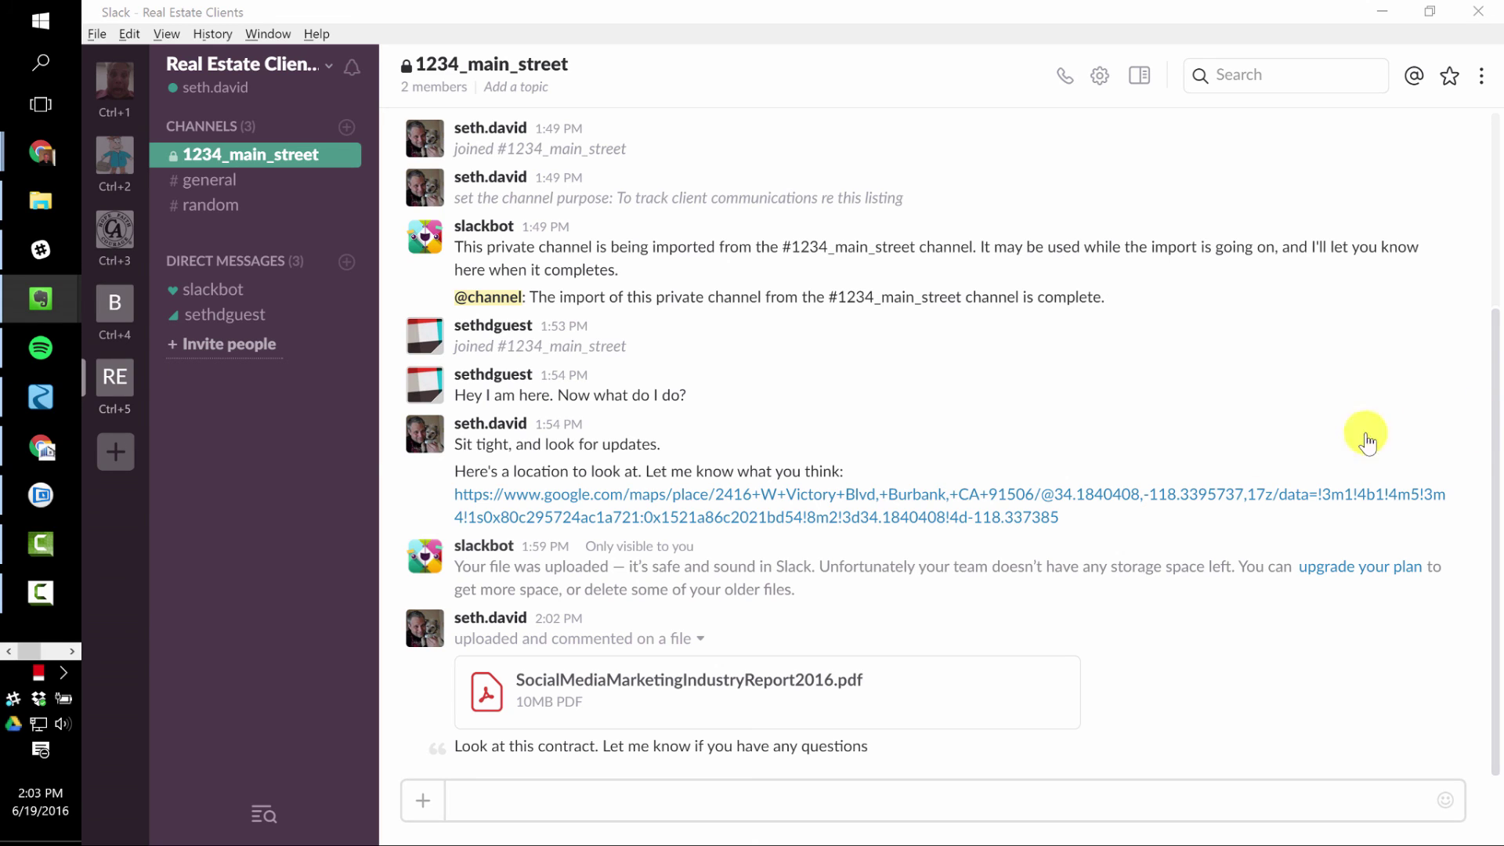
left_click(606, 801)
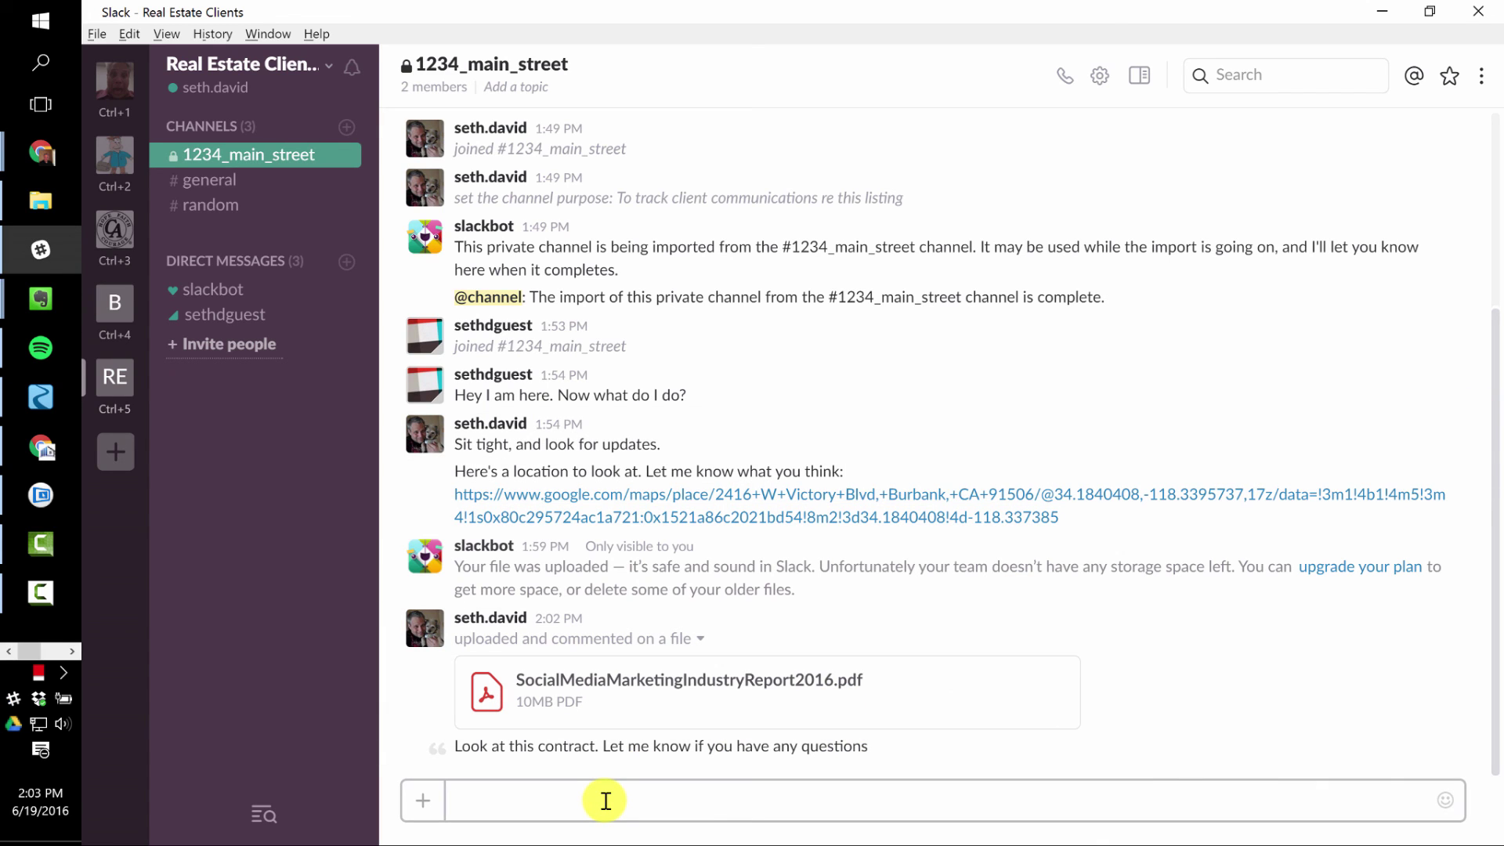